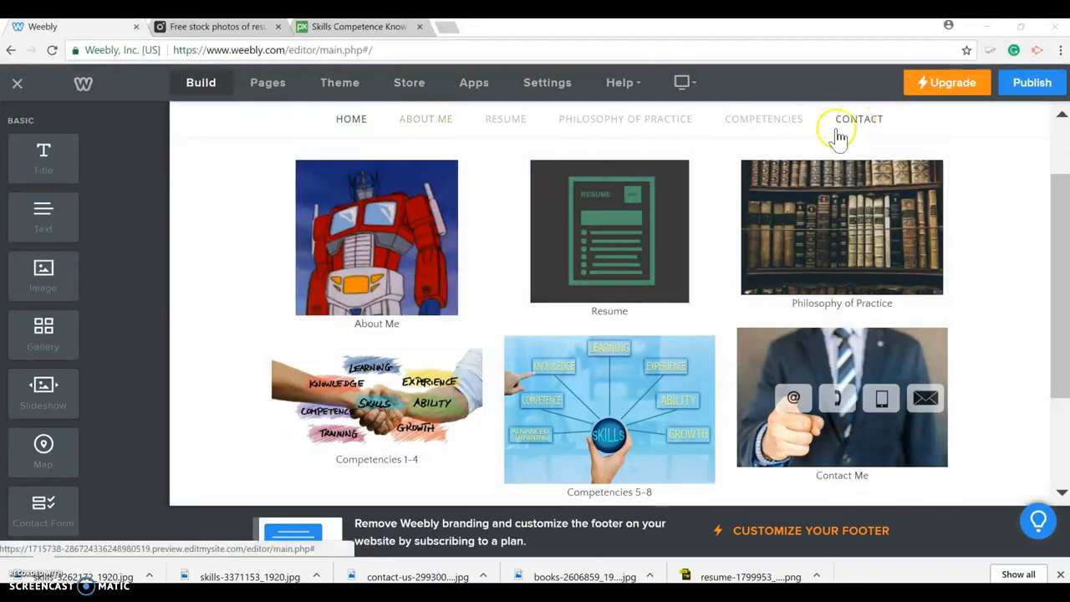
Open the site's About Me page for editing, ready for adding content elements
left_click(416, 119)
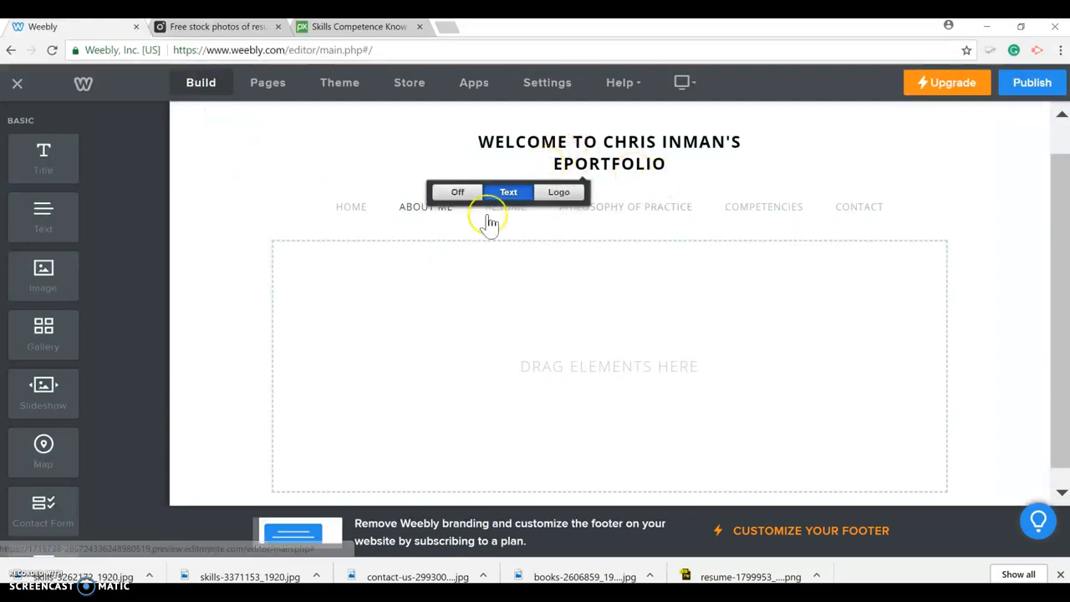
left_click(272, 87)
left_click(209, 82)
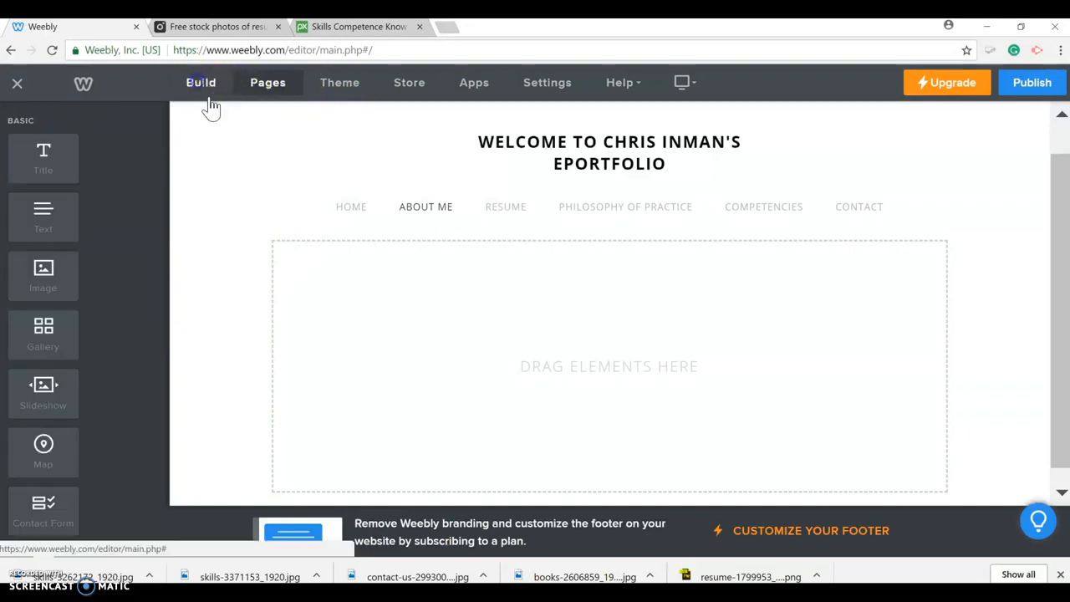
mouse_move(35, 159)
left_mouse_down()
mouse_move(45, 131)
mouse_move(28, 125)
mouse_move(17, 172)
mouse_move(15, 159)
left_mouse_up()
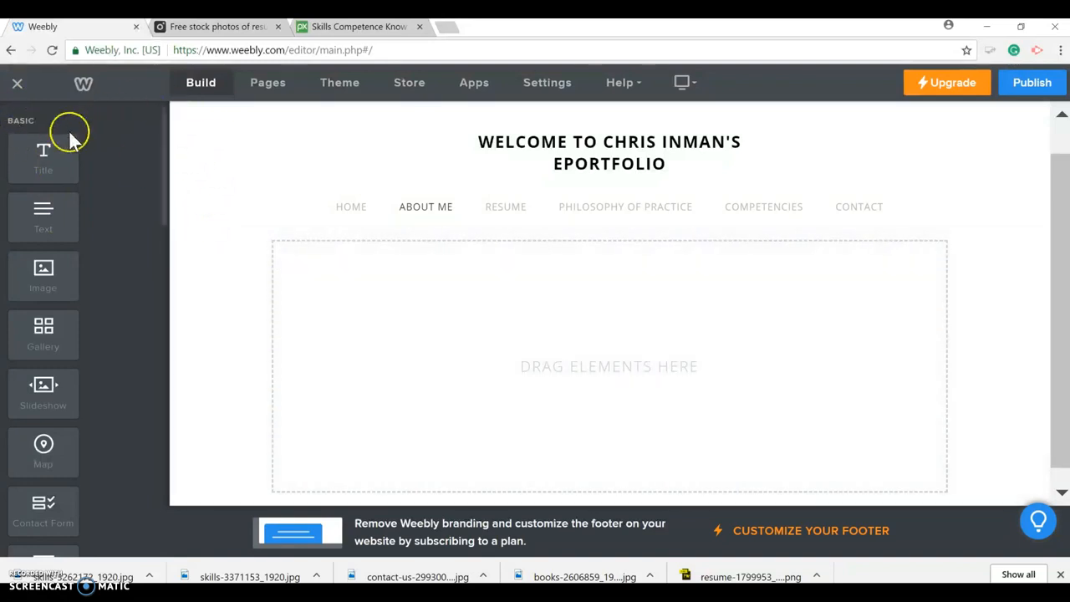
Add a title element to the page reading "About Me or My Story or Introduction to Me"
left_click_drag(49, 154, 338, 276)
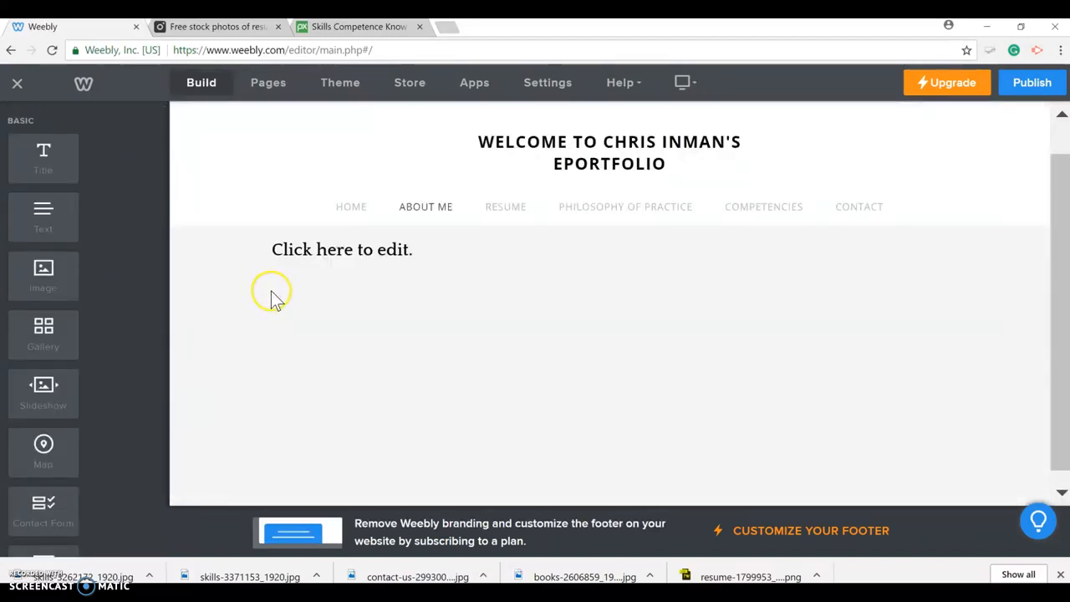
left_click(366, 244)
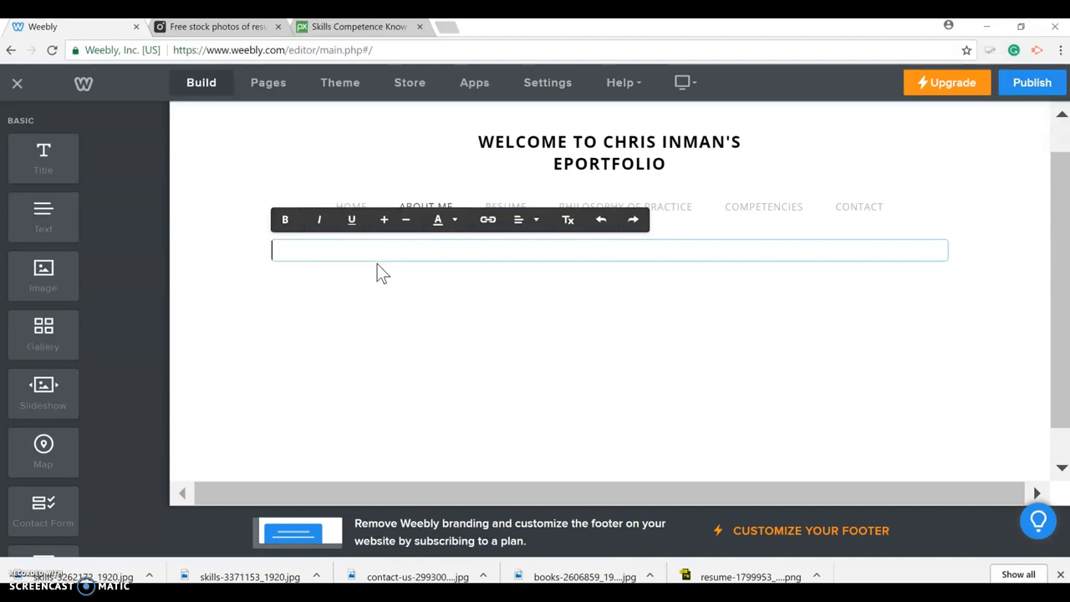
type("About Me or My Story")
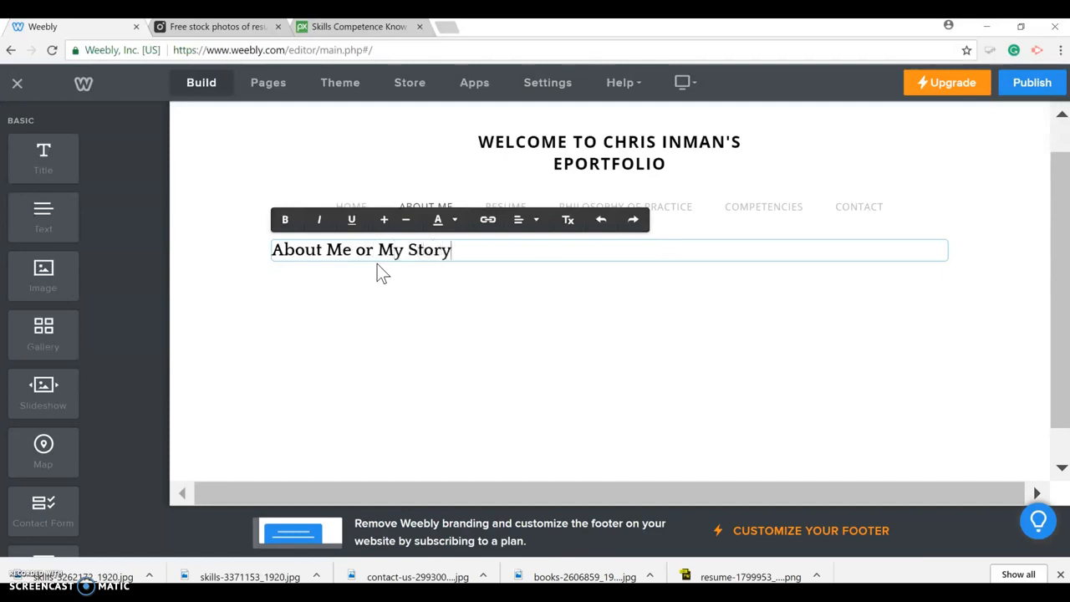
type(" or Introduction to Me")
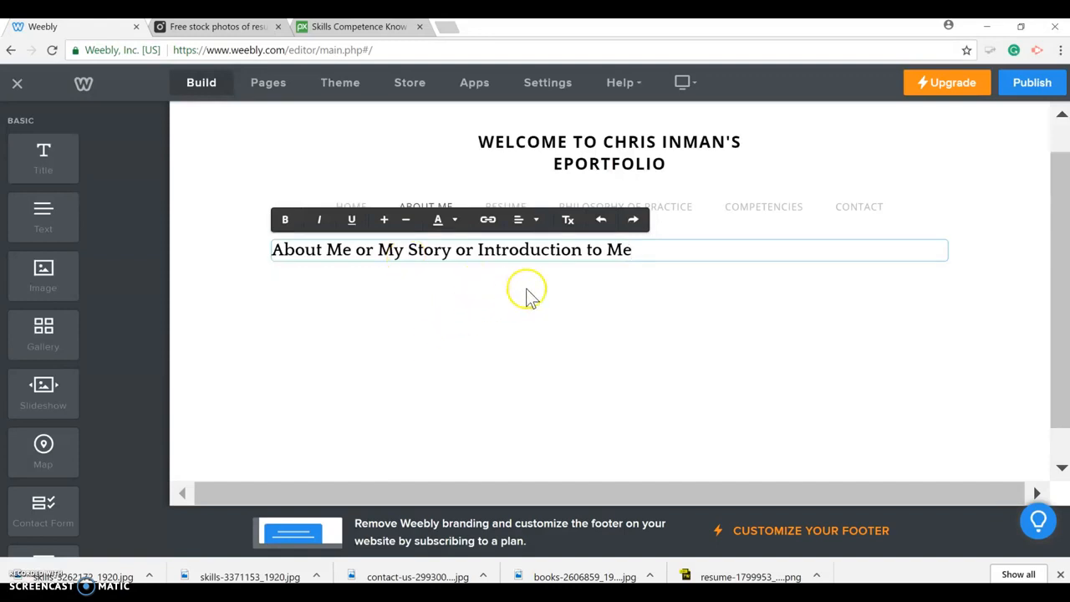
left_click(585, 279)
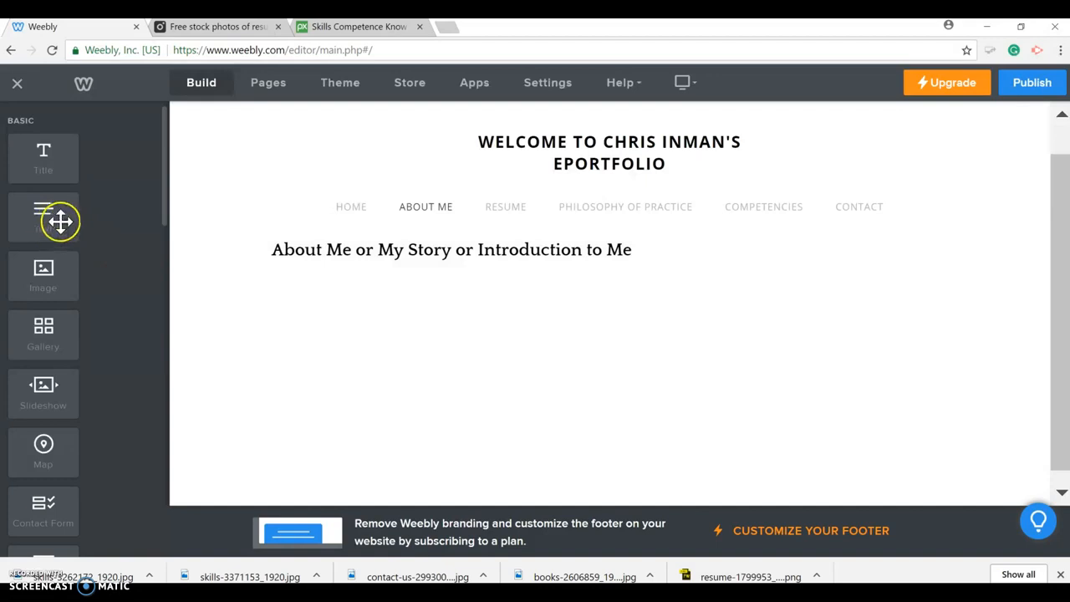
Add an empty text element directly beneath the page title
left_click_drag(48, 215, 419, 293)
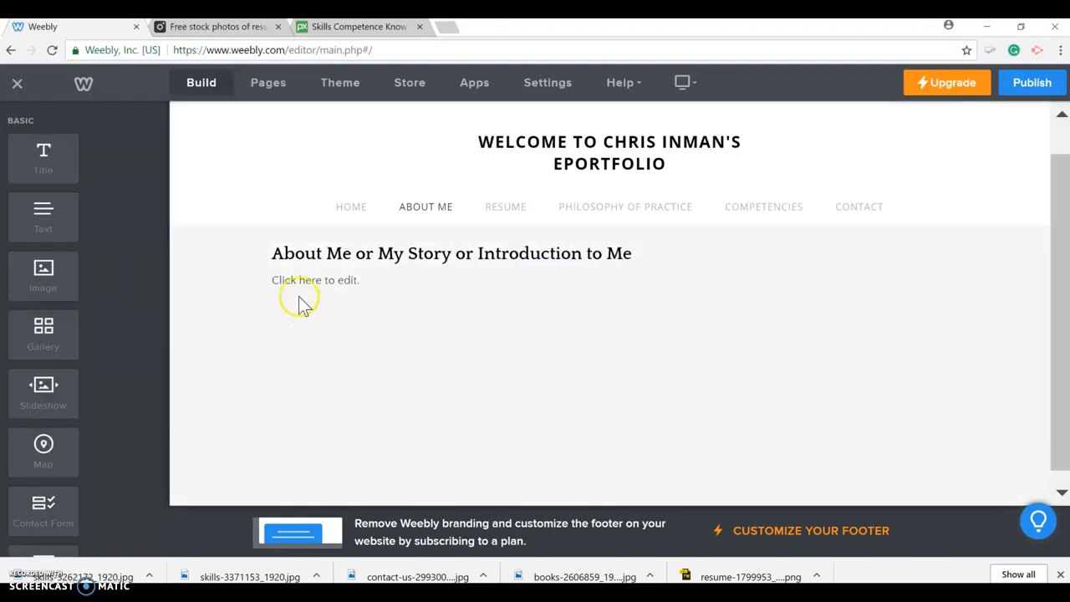
left_click(306, 282)
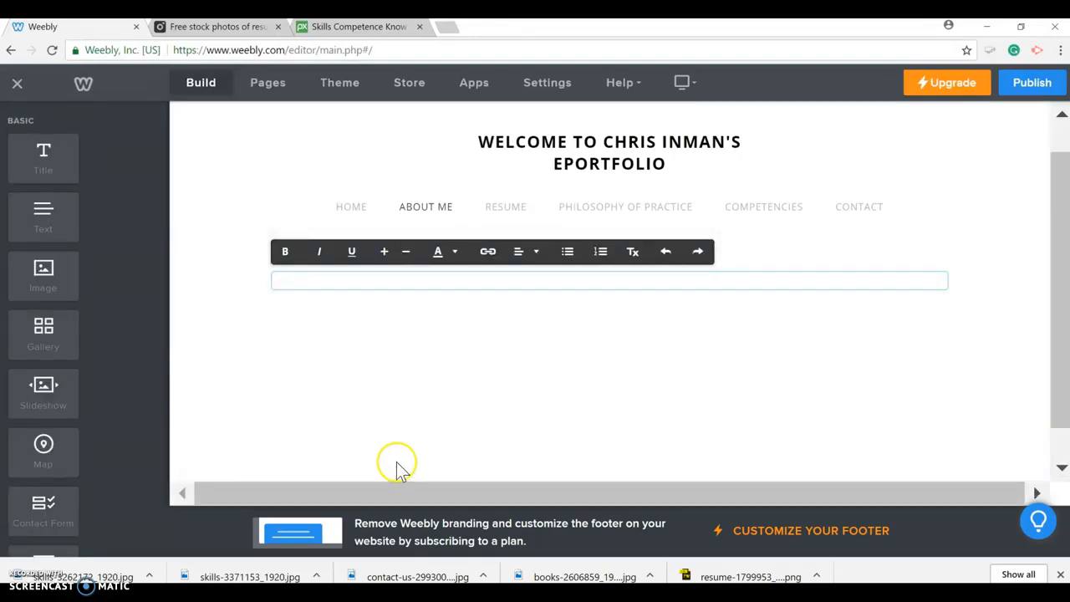
left_click(127, 271)
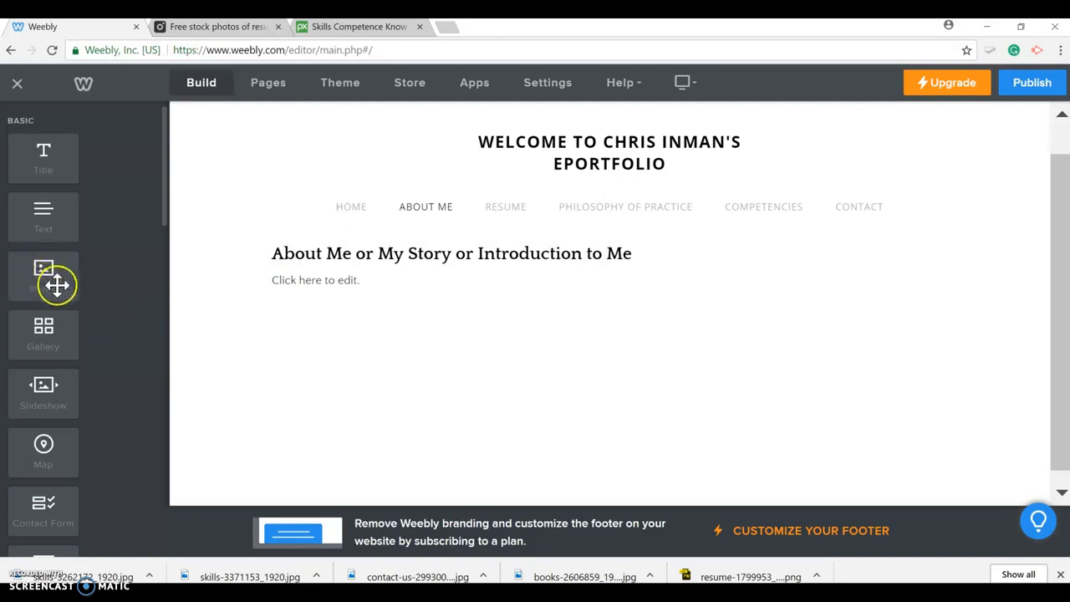
Place an image element to the left of the text block and narrow the image column
left_click_drag(57, 285, 328, 282)
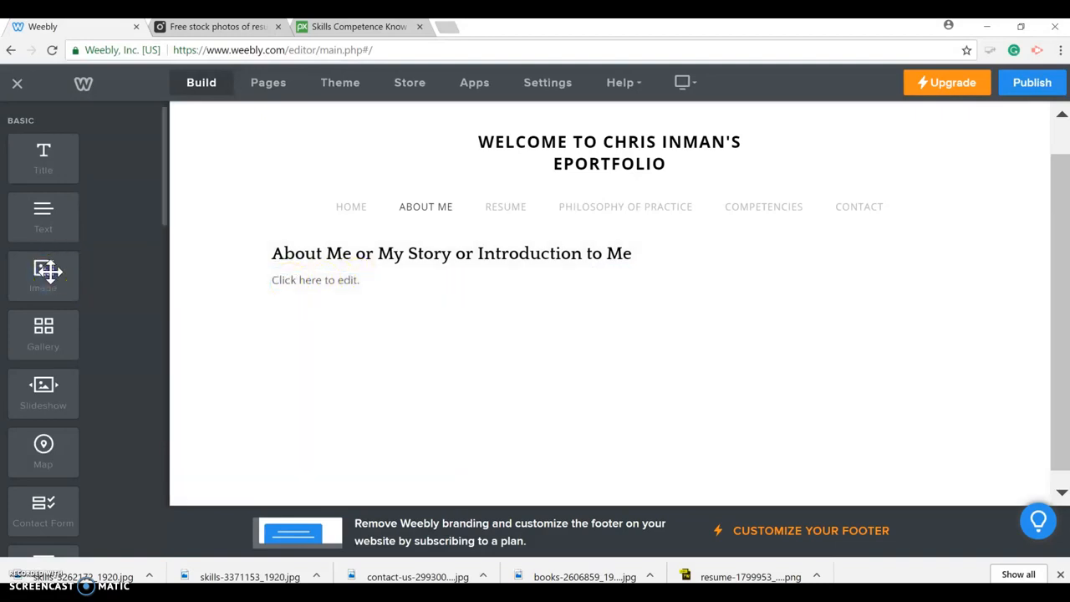
left_click_drag(48, 270, 191, 274)
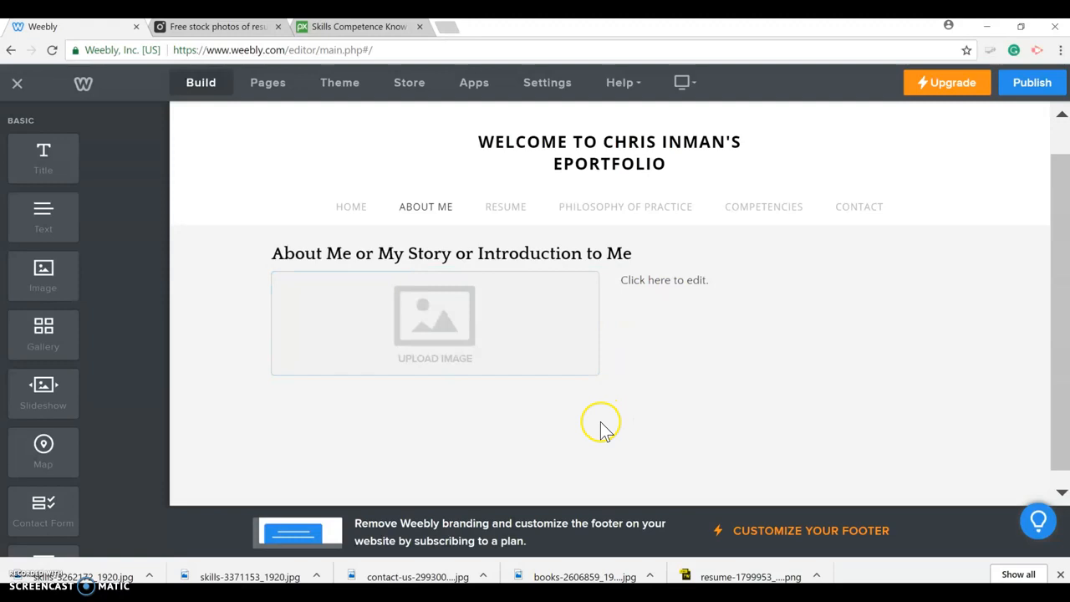
left_click_drag(611, 334, 449, 336)
scroll(538, 406, "down", 1)
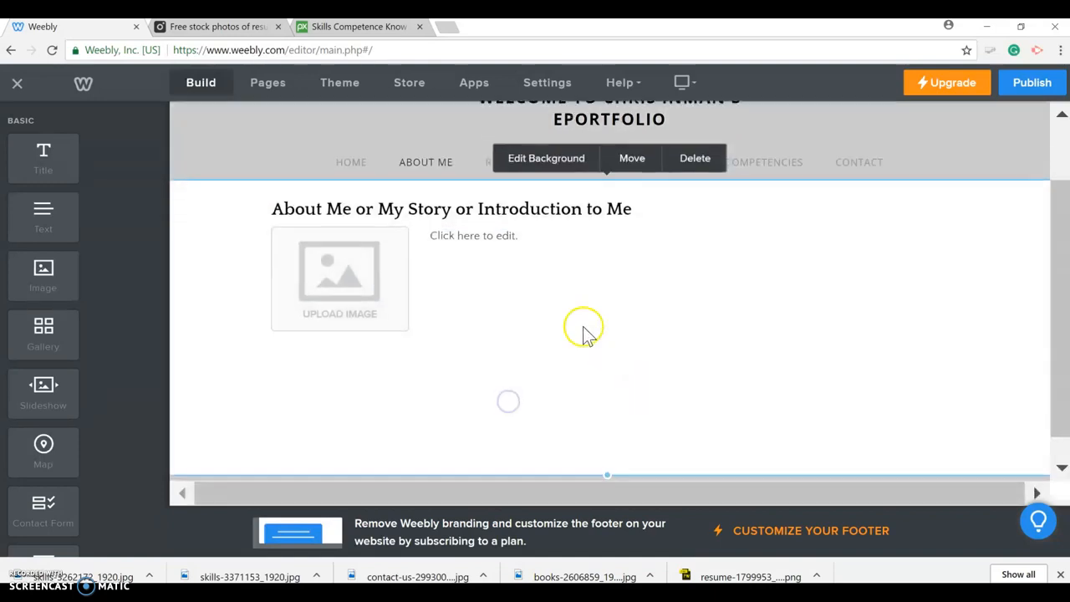
Upload the picture 640a_charlie_brown_130123_unitedfeaturesyndicate from the computer's Pictures folder into the image element
left_click(363, 304)
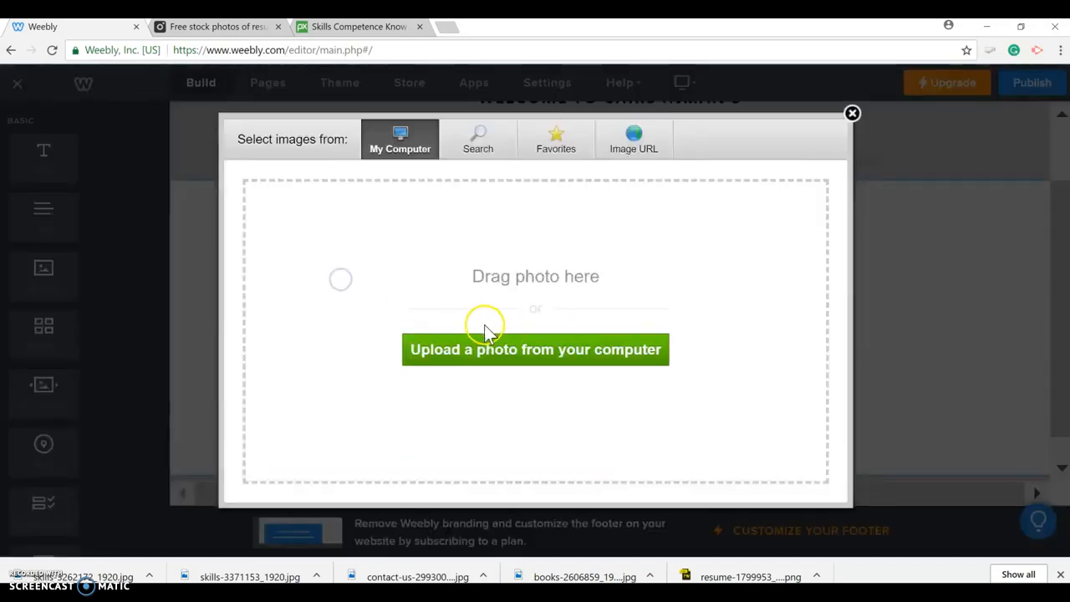
left_click(492, 350)
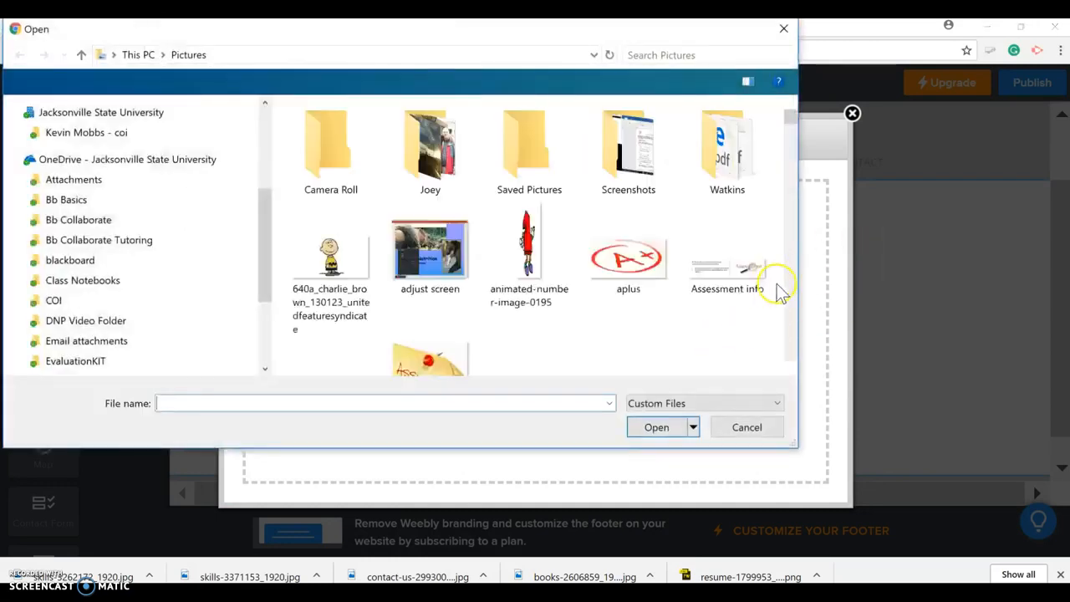
left_click(333, 255)
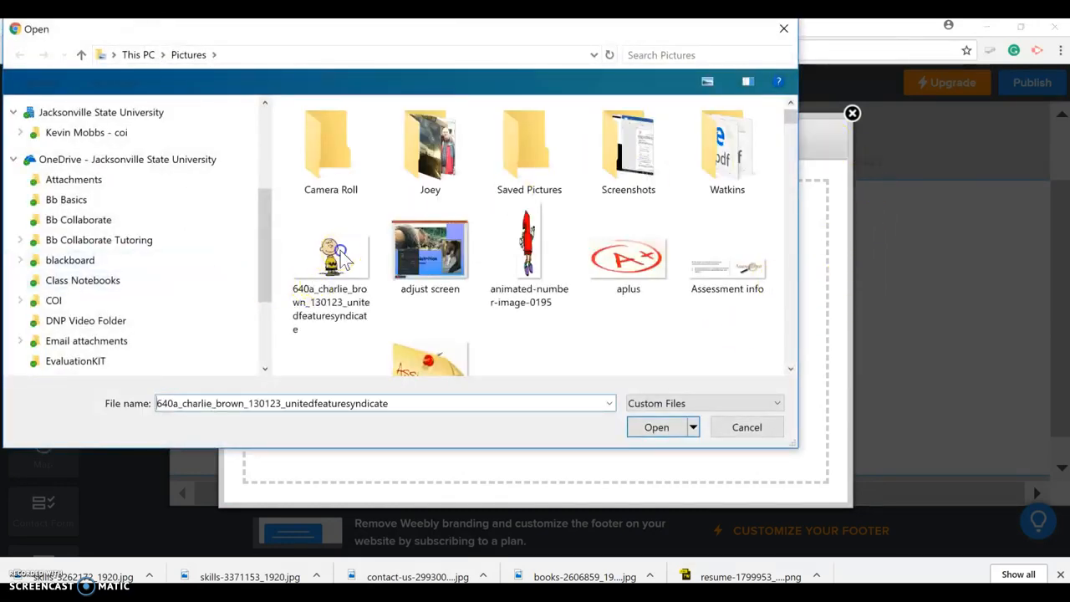
left_click(642, 434)
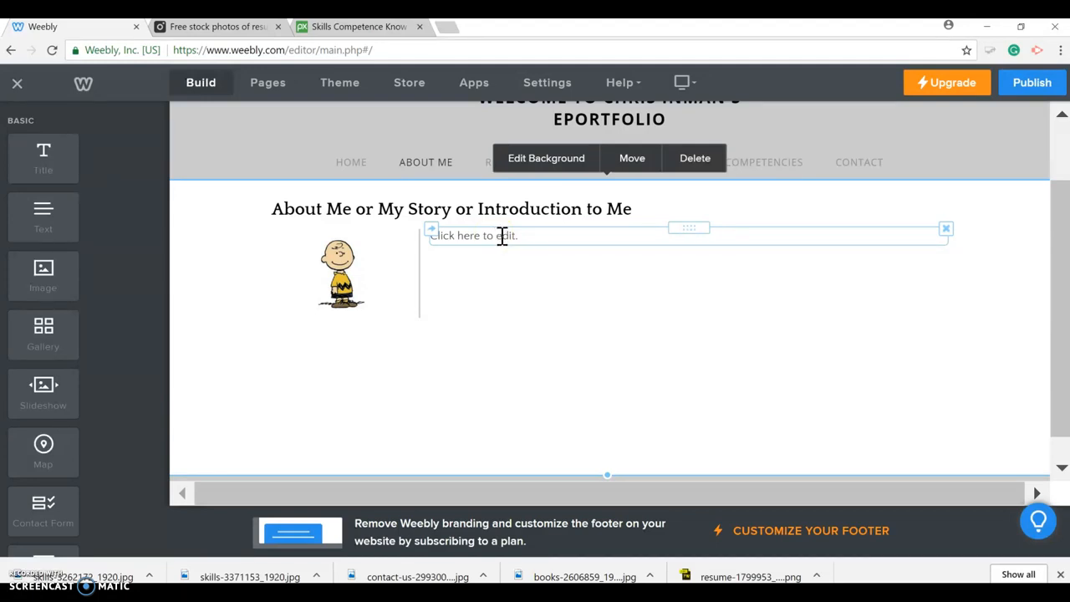
Fill the text block beside the picture with the lines Education, Work Experience, Specialties and Interests
left_click(560, 235)
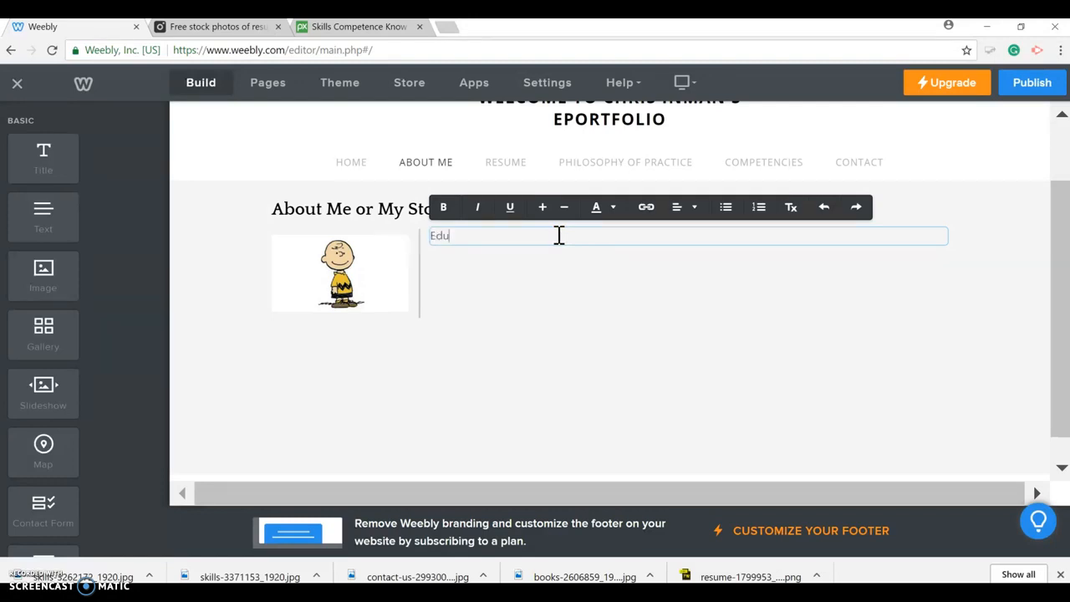
key("Return")
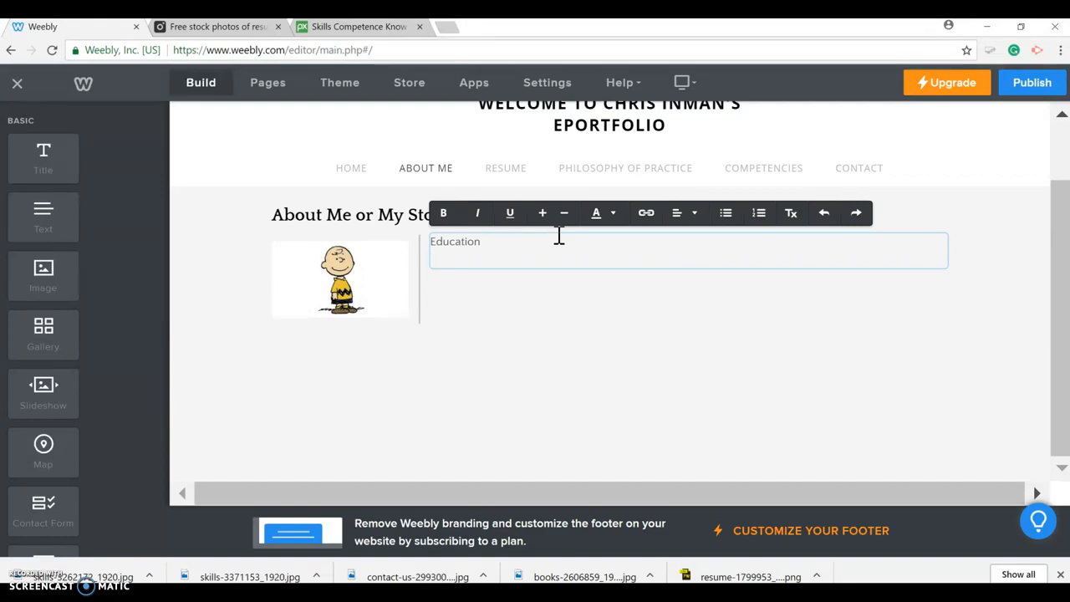
type("Work Experience")
key("Return")
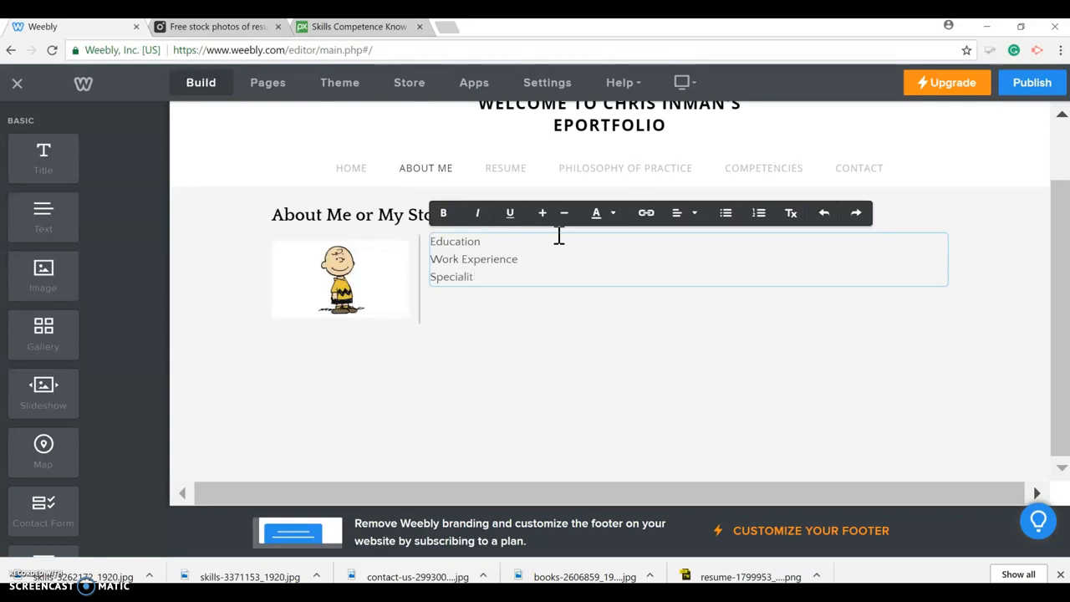
type("Specialties")
key("Return")
type("Interests")
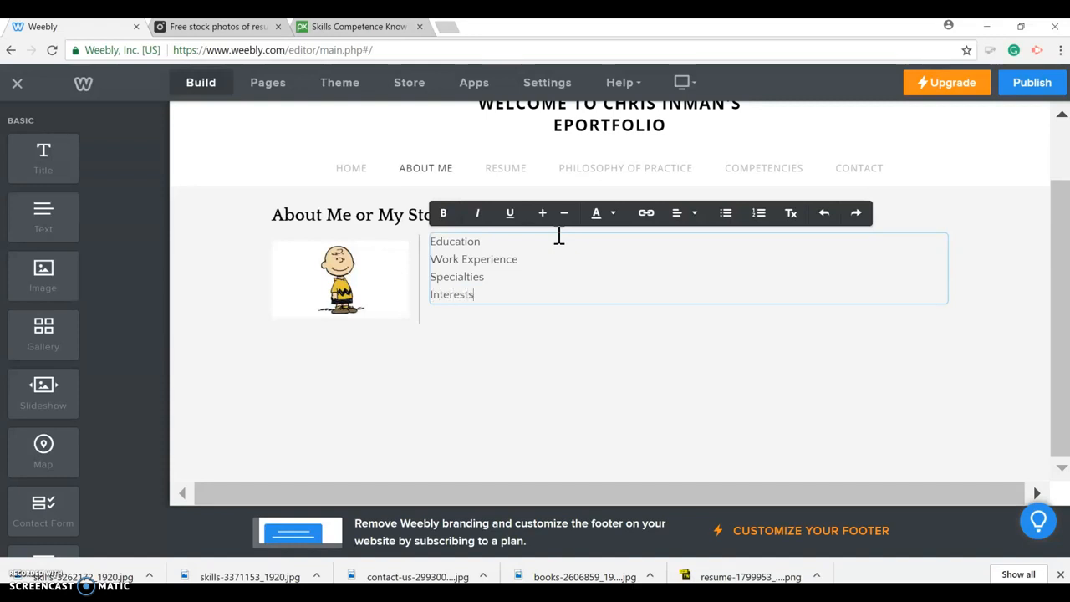
key("Return")
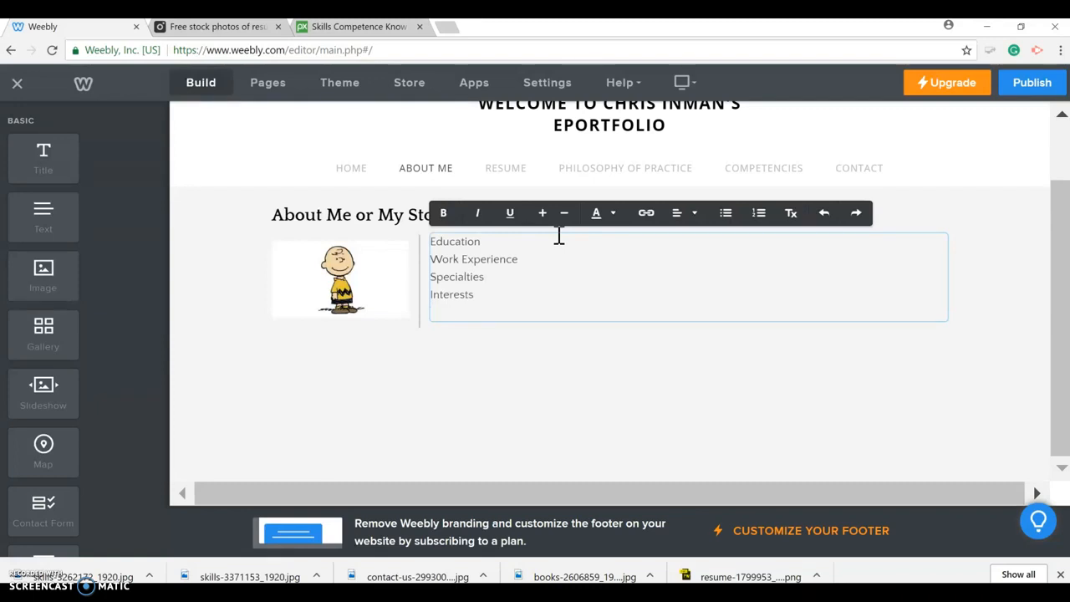
Add filler lines below Interests, and erase them again except for the line "alkajl"
key("Return")
type("kl:ljadf")
key("Return")
type("adf:ja")
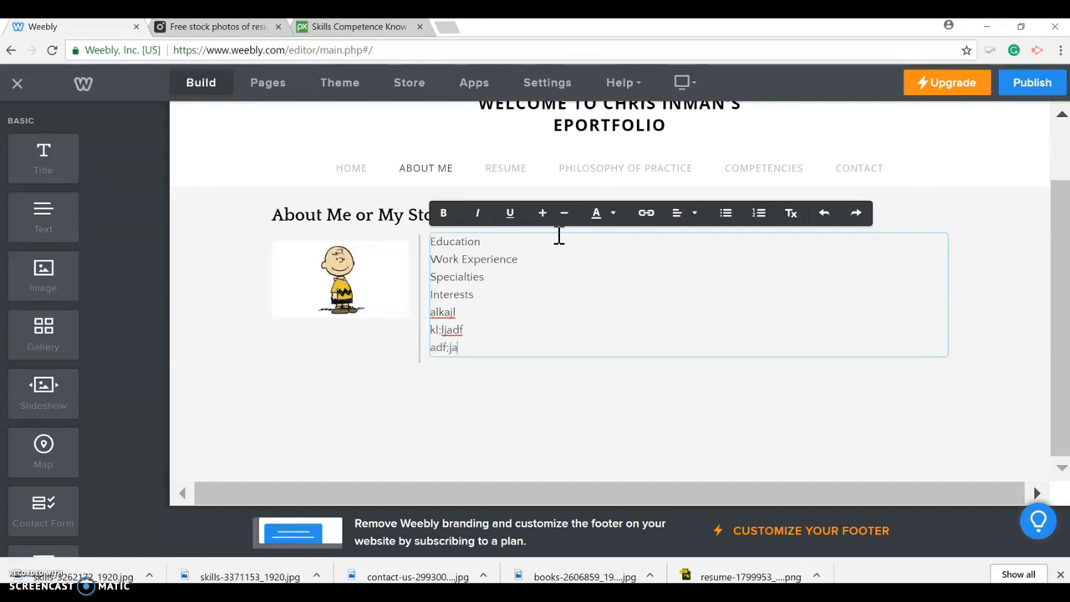
key("BackSpace")
key("BackSpace")
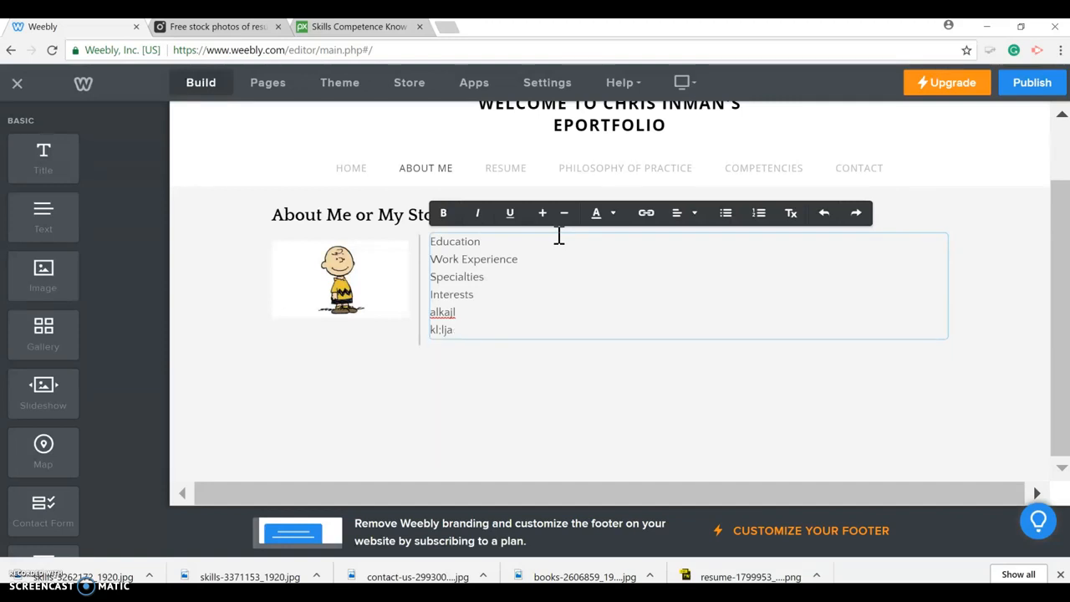
key("BackSpace")
key("BackSpace")
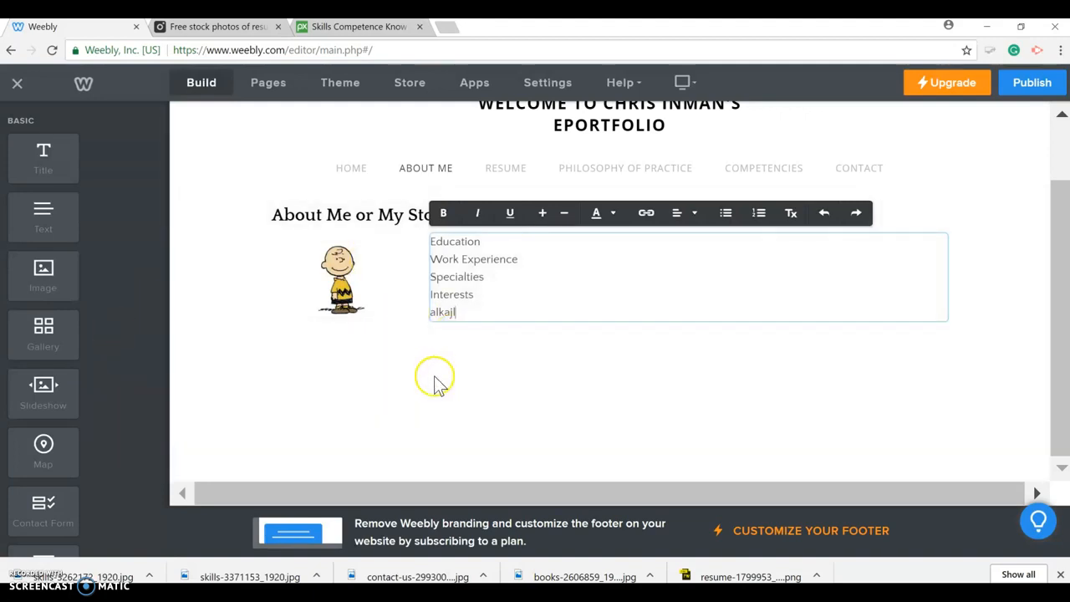
left_click(471, 360)
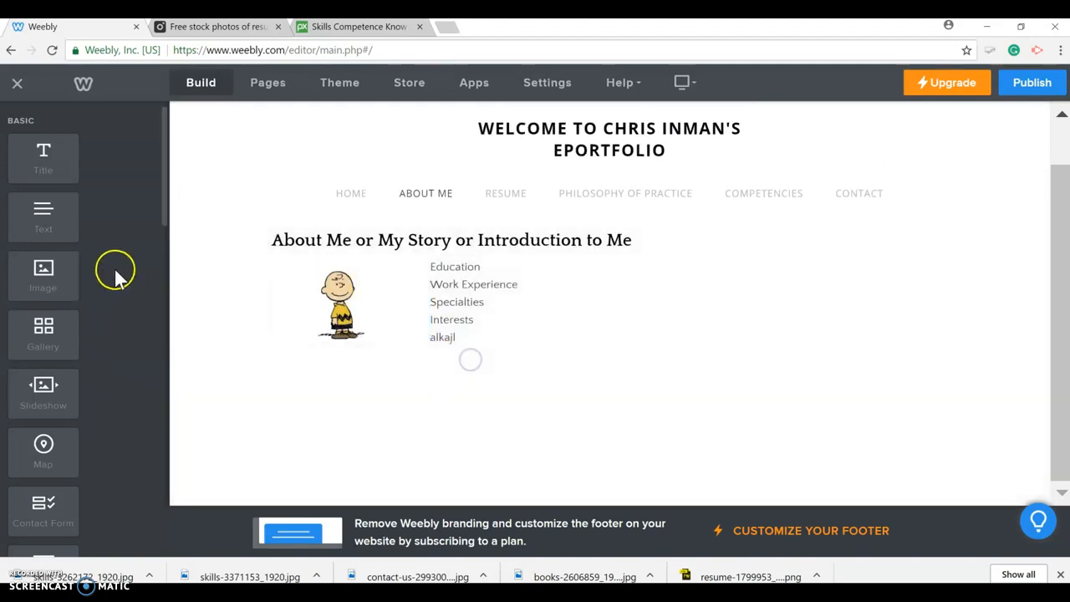
Add a full-width text element below the picture and the list, leaving it without text
left_click_drag(65, 215, 275, 383)
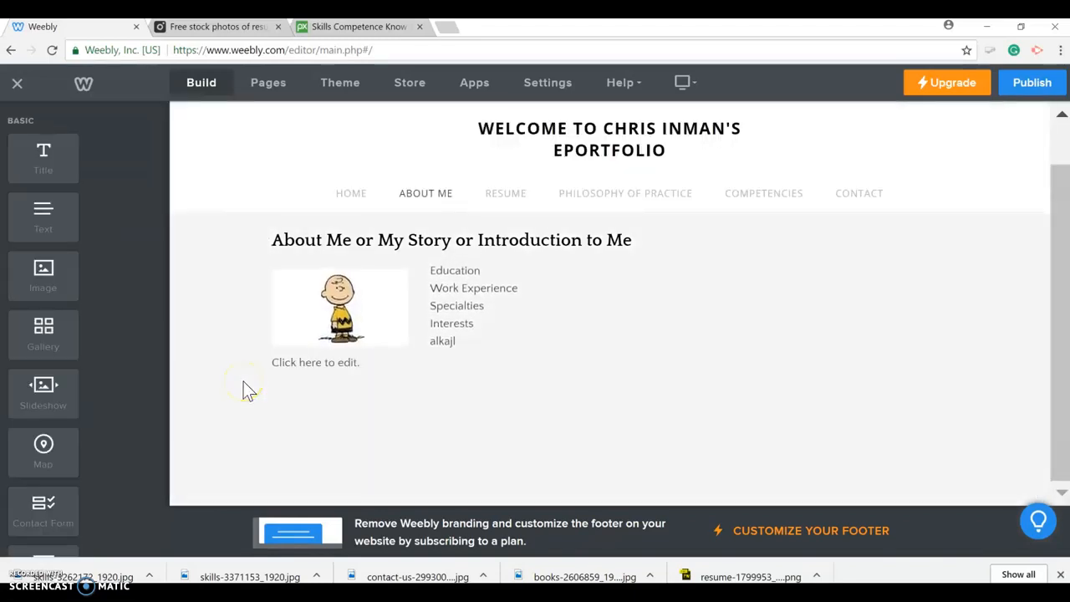
left_click(334, 373)
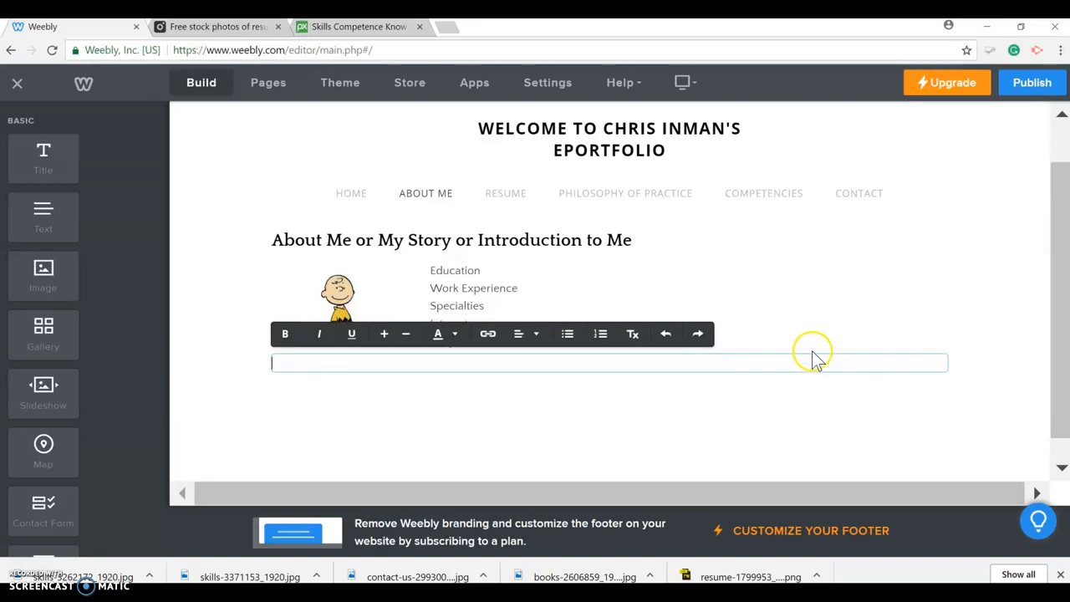
scroll(991, 318, "down", 1)
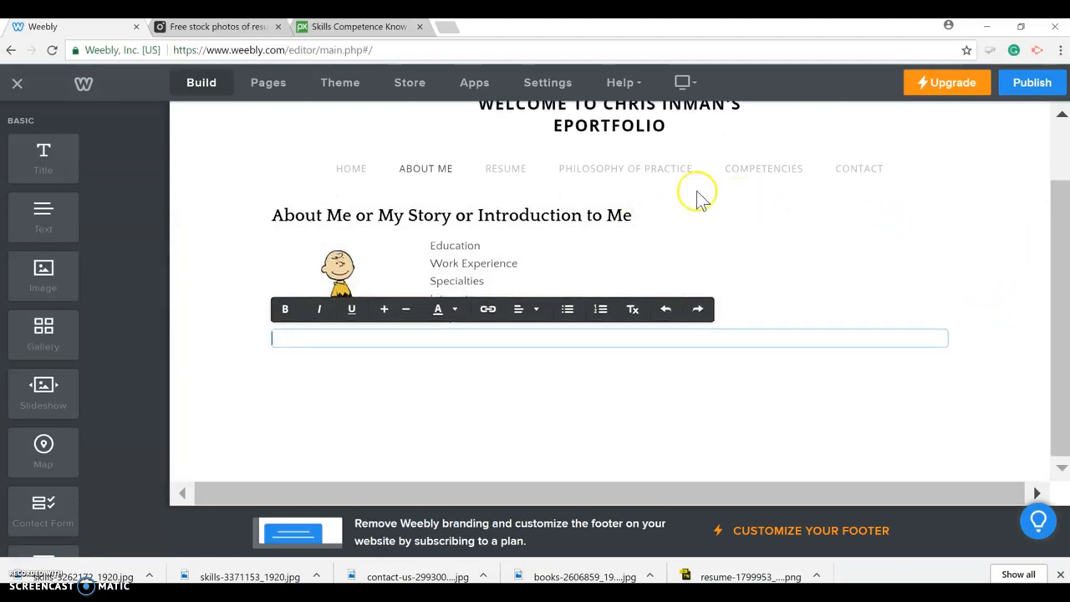
left_click(1034, 351)
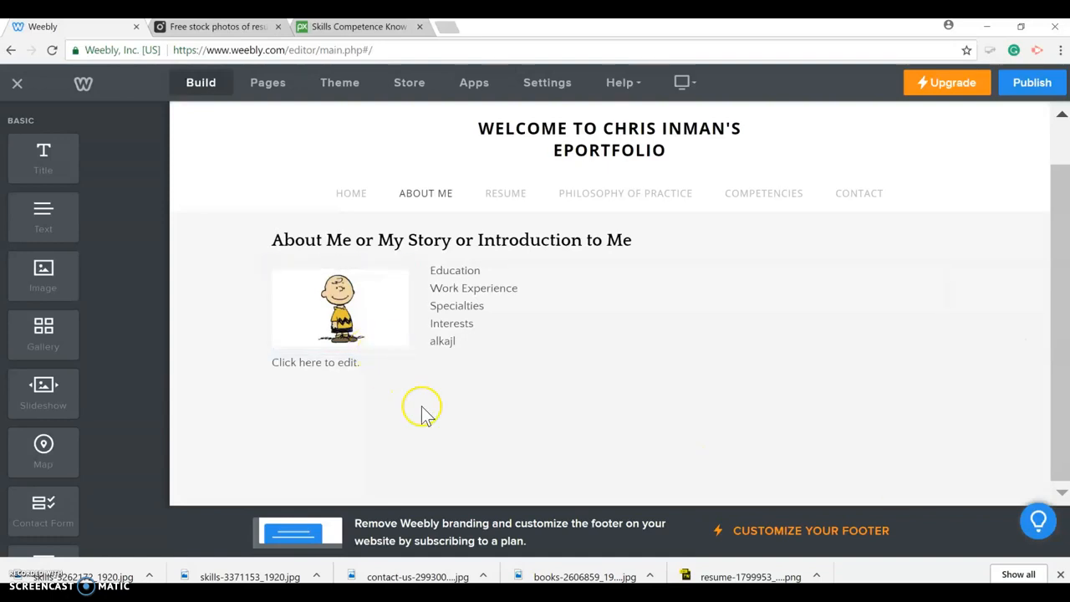
left_click(454, 432)
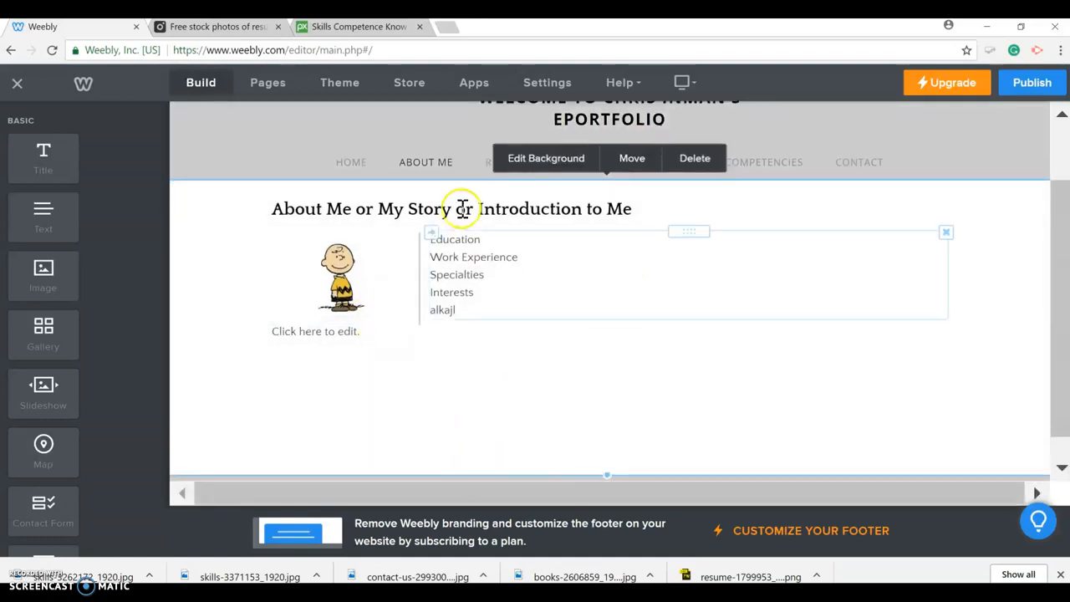
Delete the page title and the text block beside the picture
left_click(946, 202)
left_click(918, 165)
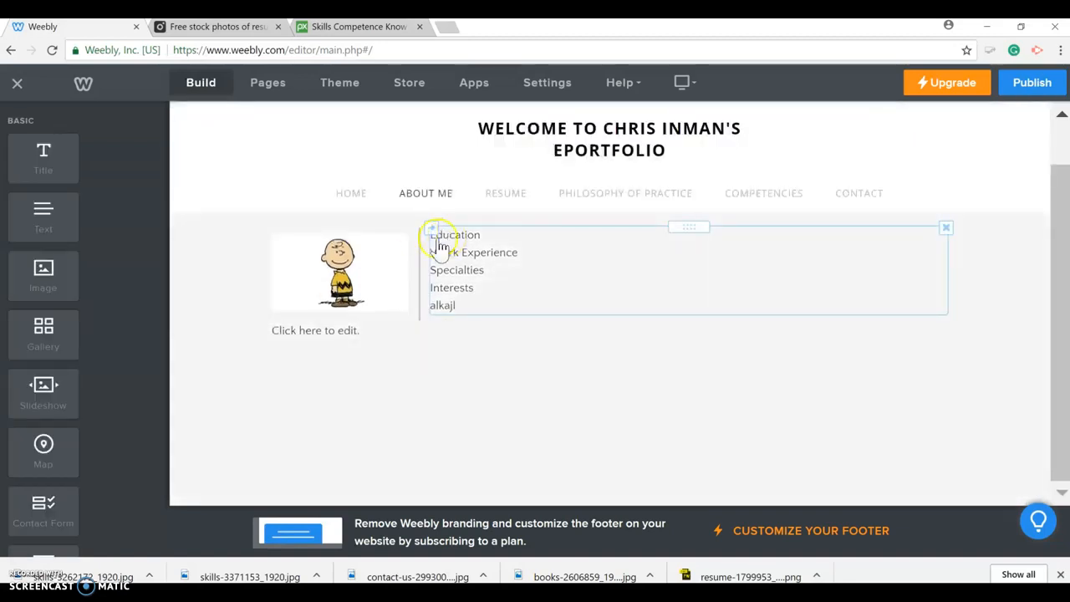
left_click(946, 229)
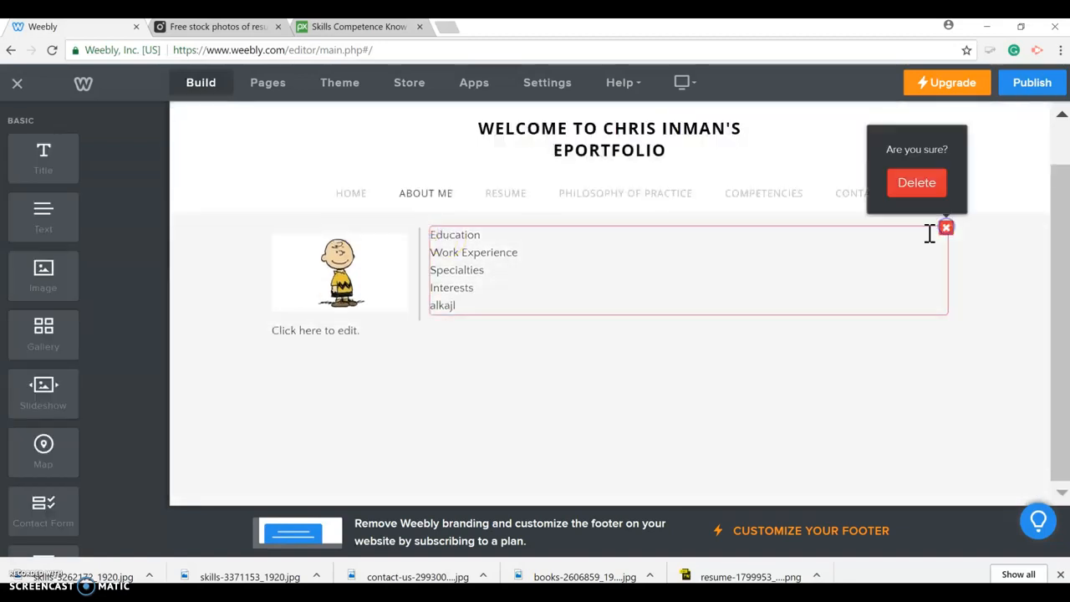
left_click(920, 187)
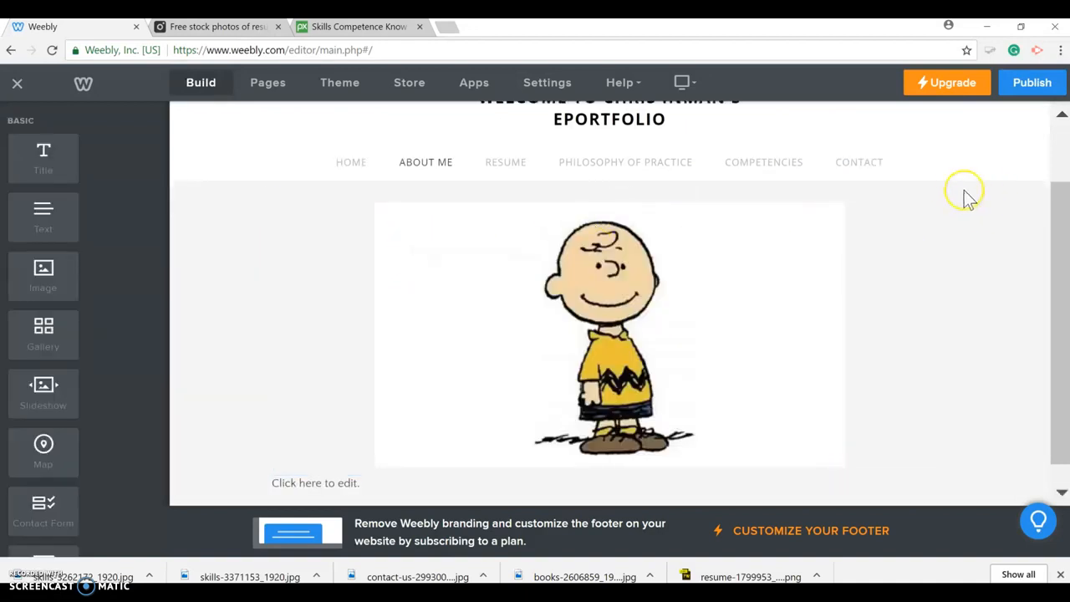
Delete the picture and the remaining text element so that the About Me page is empty
left_click(946, 201)
left_click(916, 151)
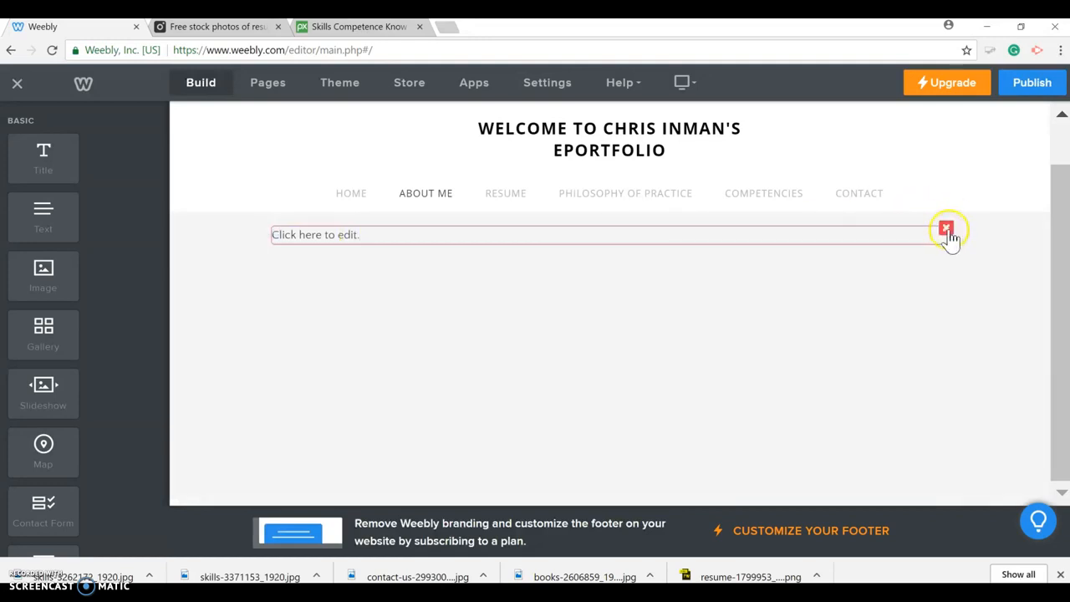
left_click(948, 232)
left_click(889, 186)
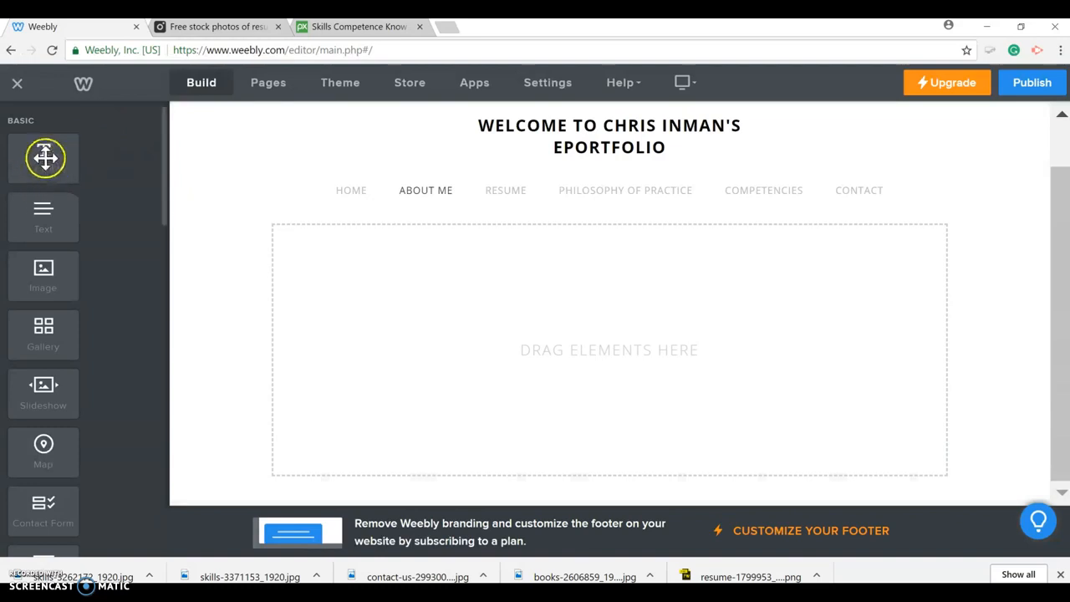
Add a title with a text block below it, place an image element left of the text, and narrow the image column to about a fifth
left_click_drag(45, 158, 258, 232)
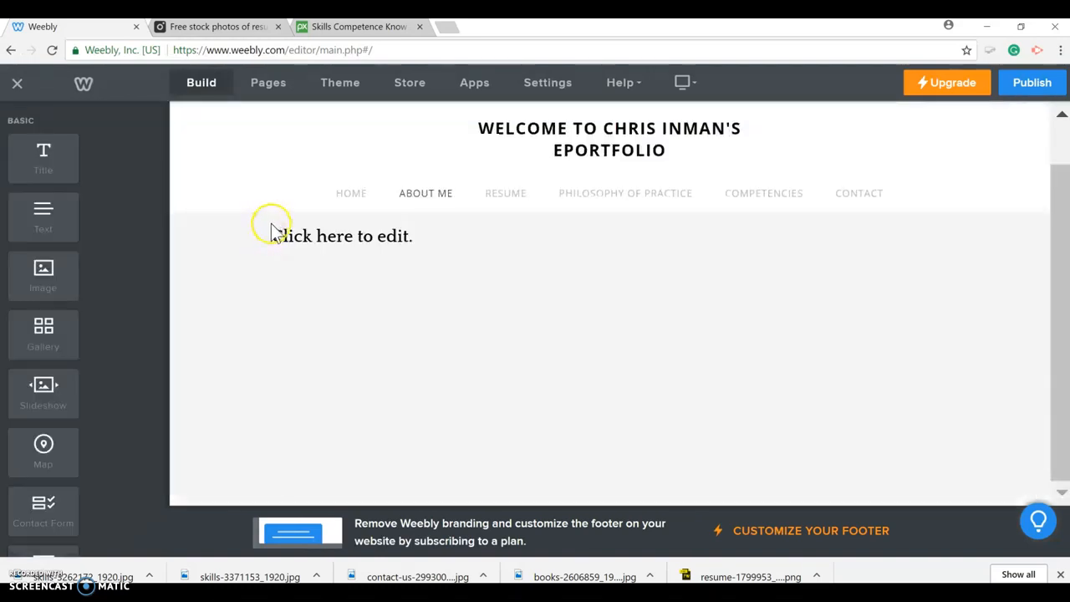
left_click_drag(42, 210, 201, 270)
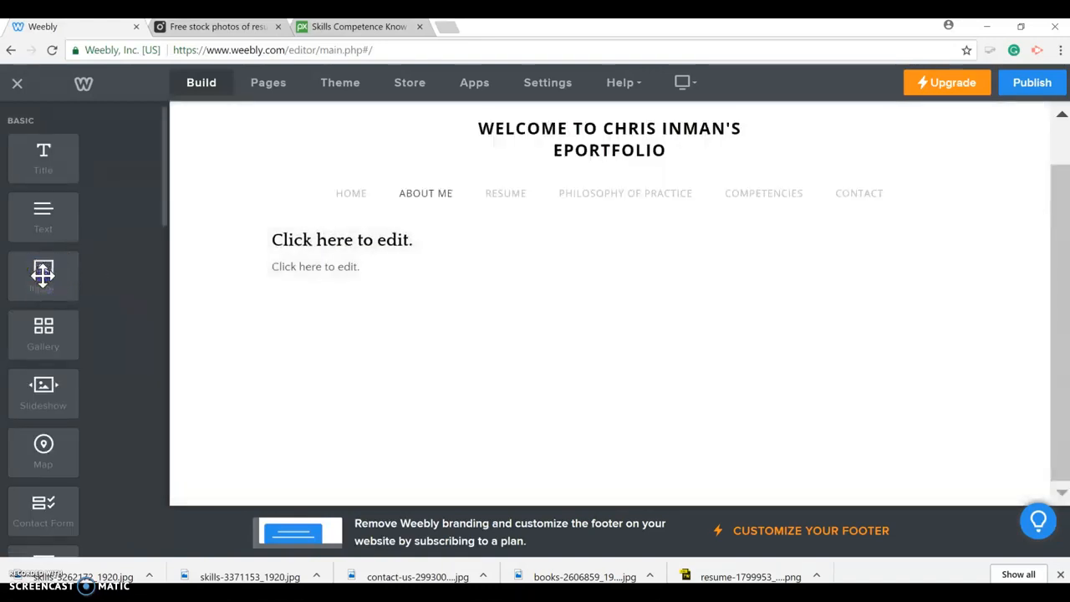
left_click_drag(43, 270, 230, 243)
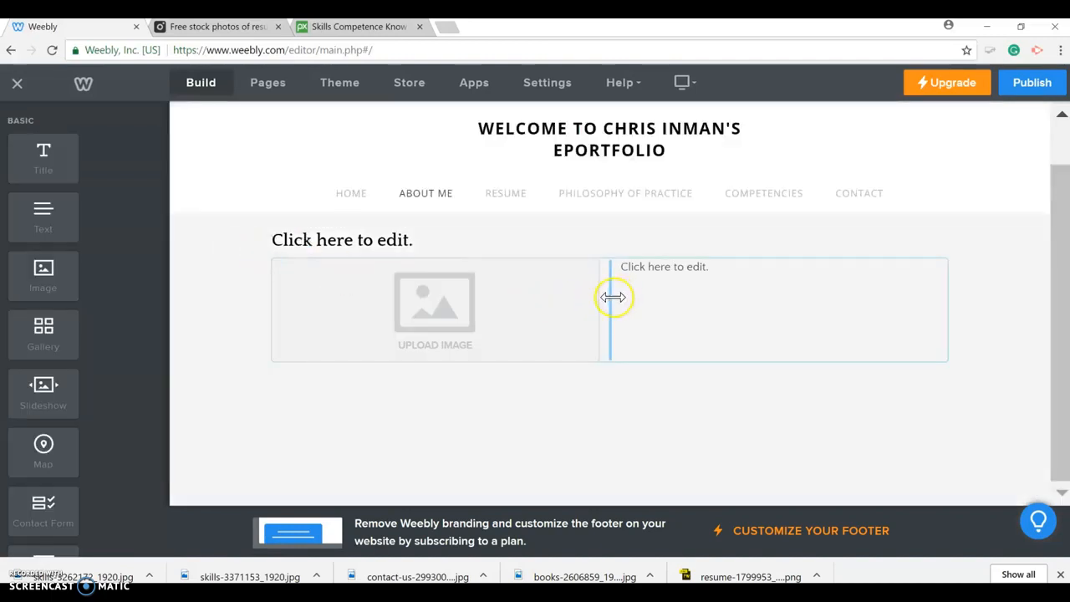
left_click_drag(611, 297, 420, 299)
Upload 640a_charlie_brown_130123_unitedfeaturesyndicate from the Pictures folder into the image element
left_click(341, 312)
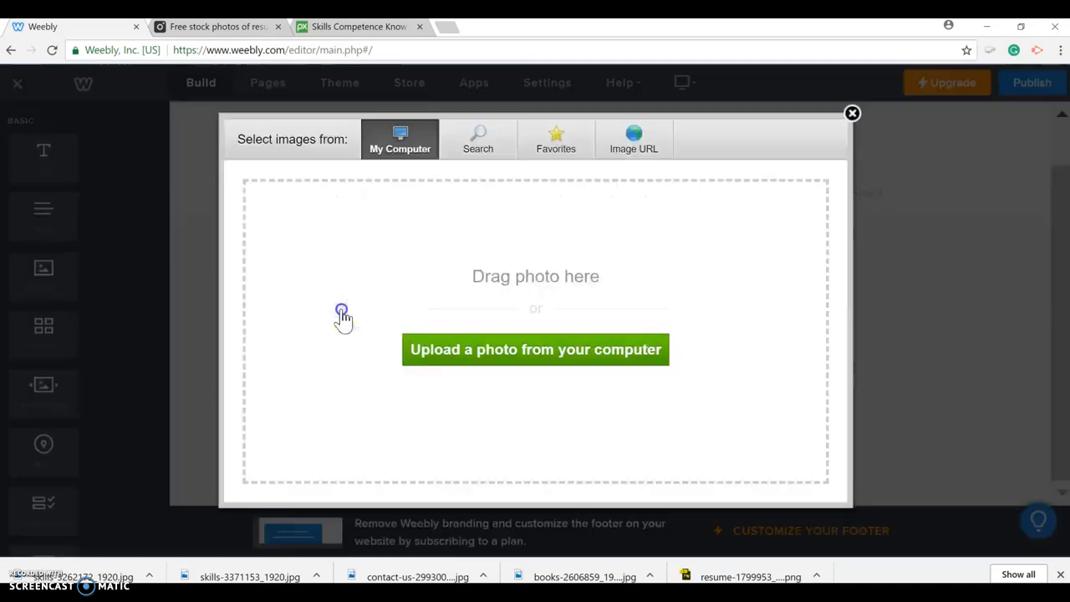
left_click(491, 356)
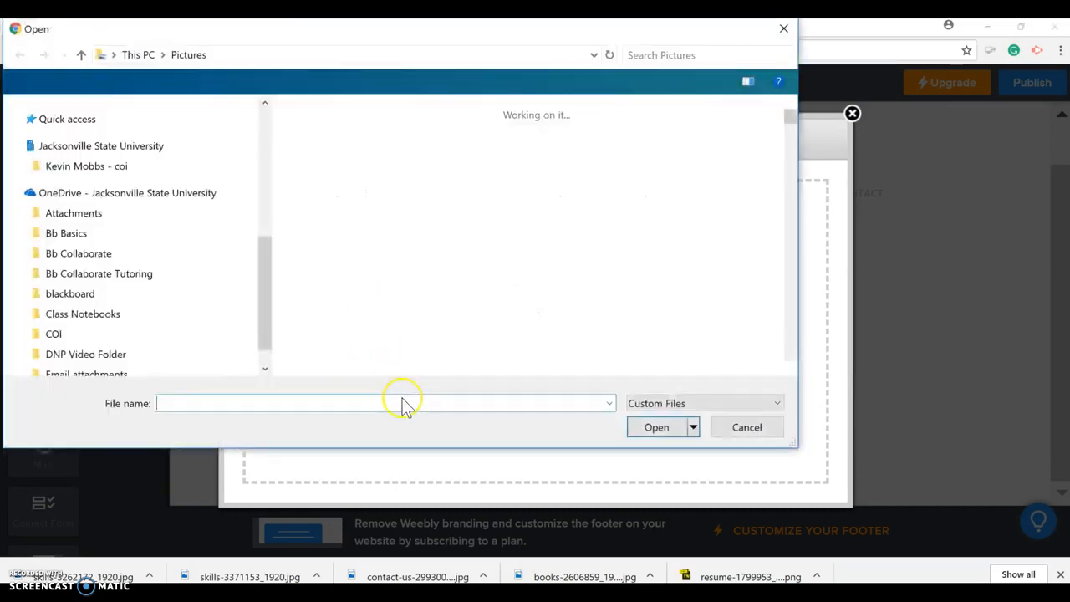
left_click(332, 235)
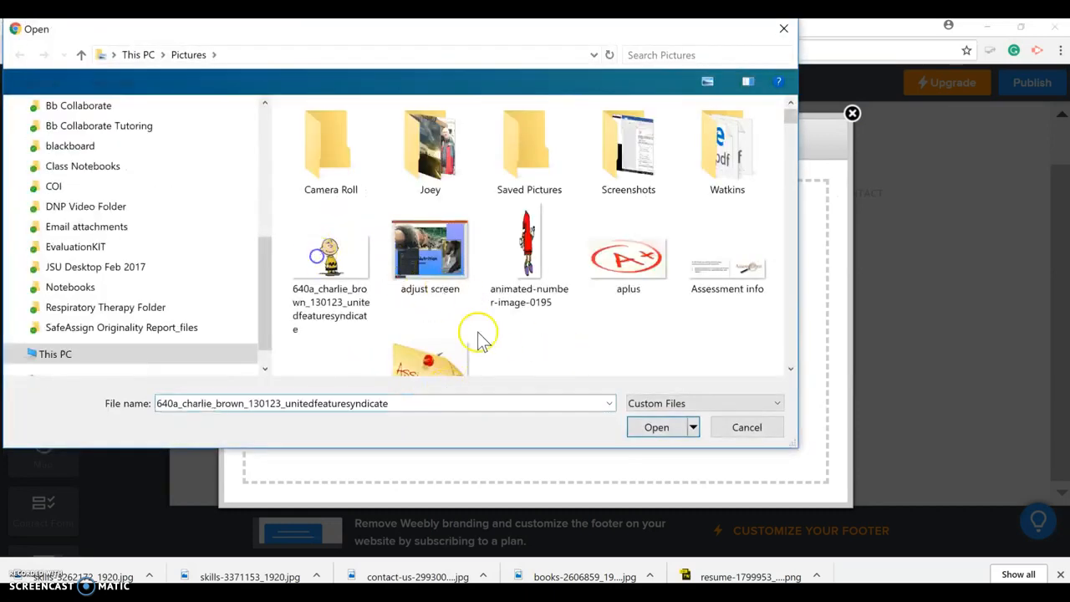
left_click(655, 428)
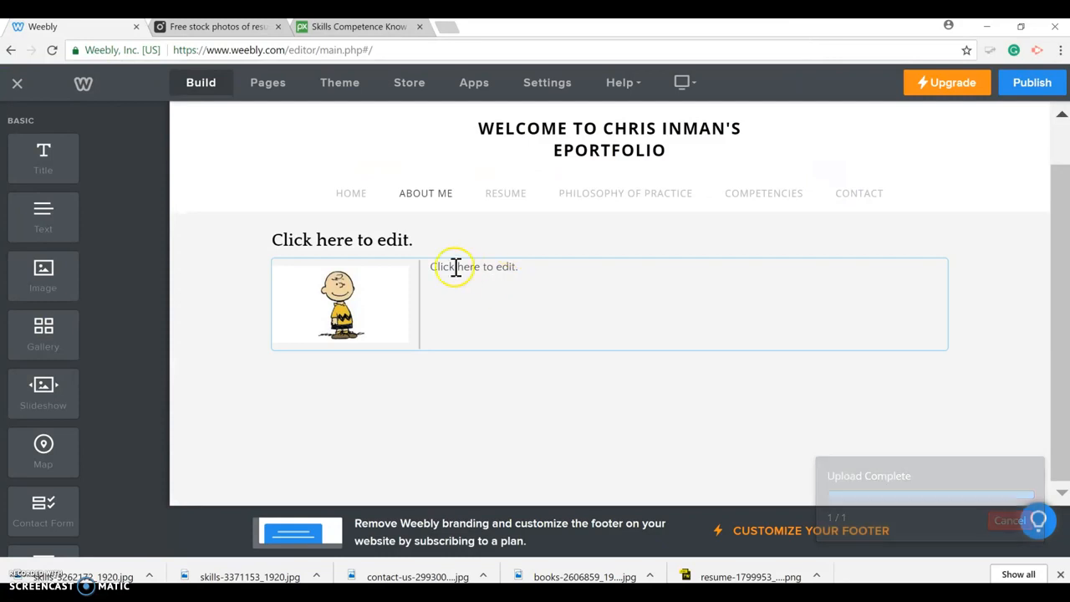
Set the page title above the picture to "About Me"
left_click(378, 237)
type("About Me or My s")
key("BackSpace")
type("Story")
key("BackSpace")
key("BackSpace")
key("BackSpace")
key("BackSpace")
key("BackSpace")
key("BackSpace")
key("BackSpace")
key("BackSpace")
key("BackSpace")
key("BackSpace")
key("BackSpace")
left_click(475, 243)
Enter "Professional and Educational Journey/Experience/Aspirations" in the text block beside the picture
left_click(465, 285)
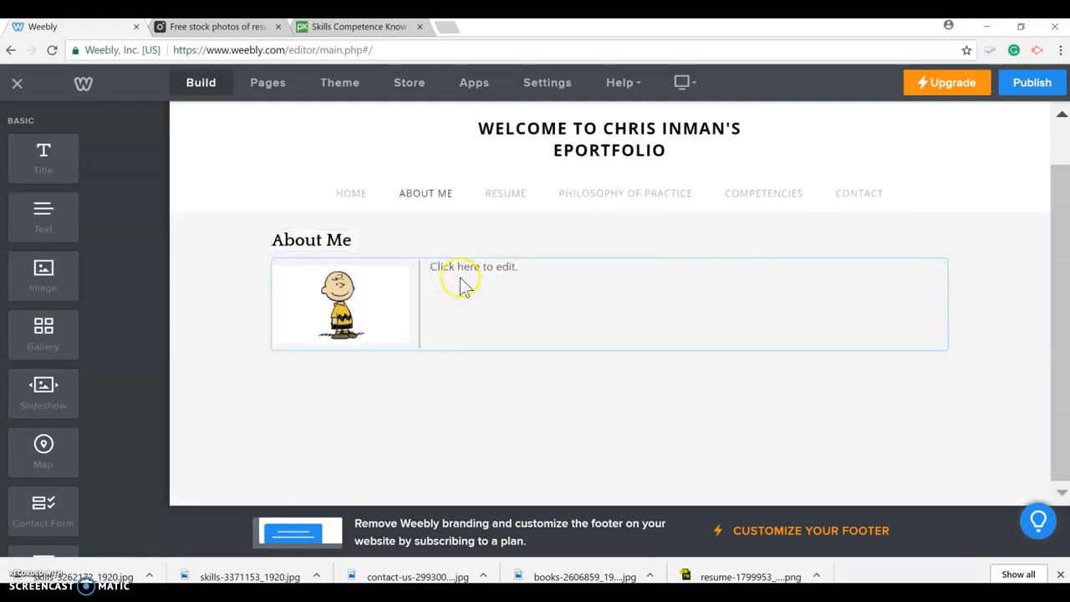
type("sdf")
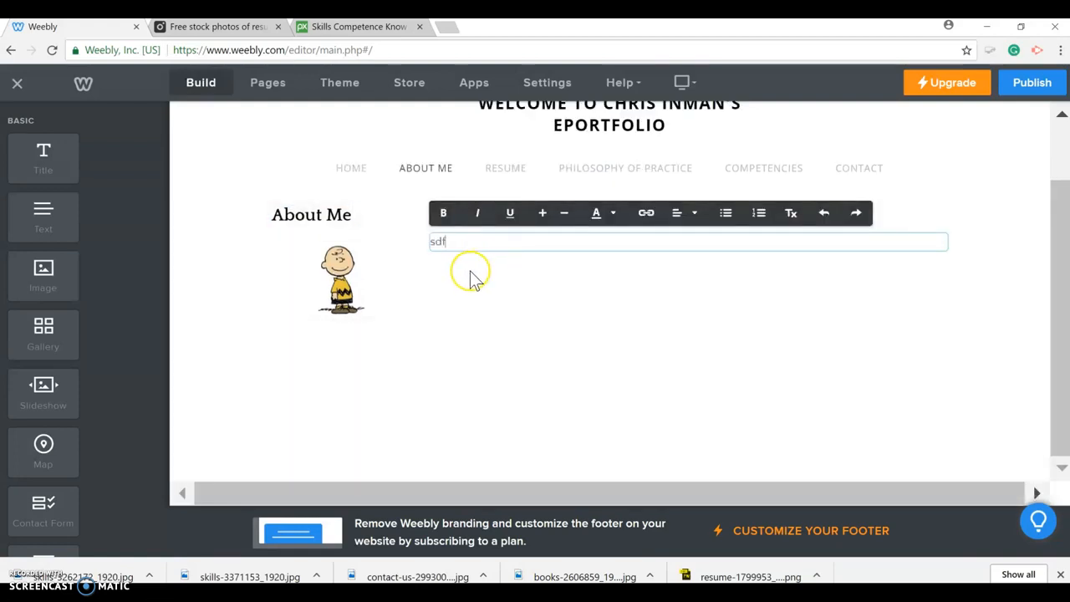
key("BackSpace")
key("BackSpace")
key("BackSpace")
key("BackSpace")
type("Prefessional and ")
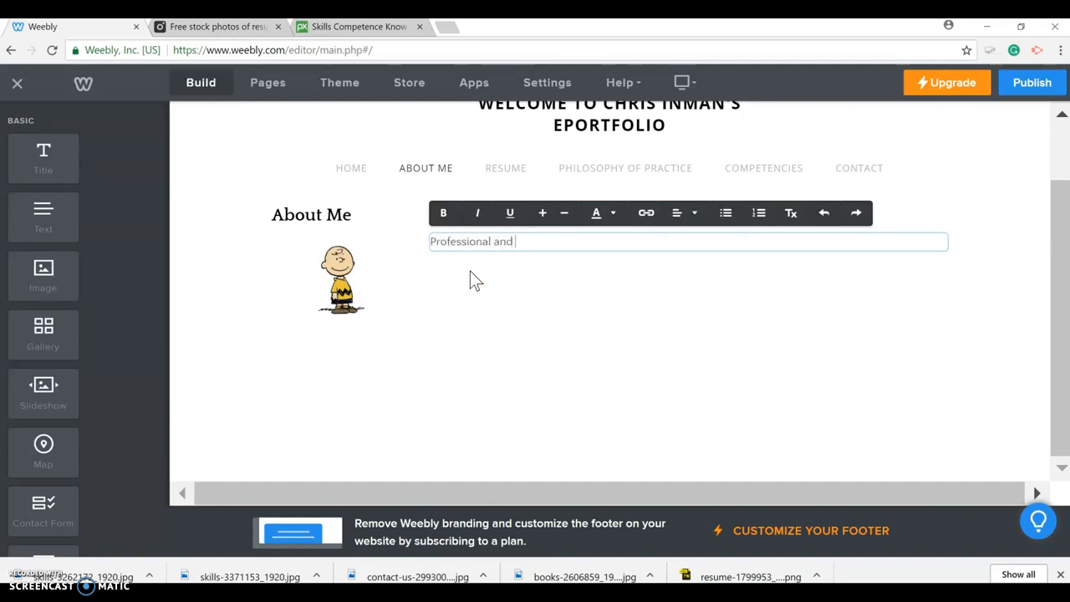
type("Educational Journey/Experience/Aspirations")
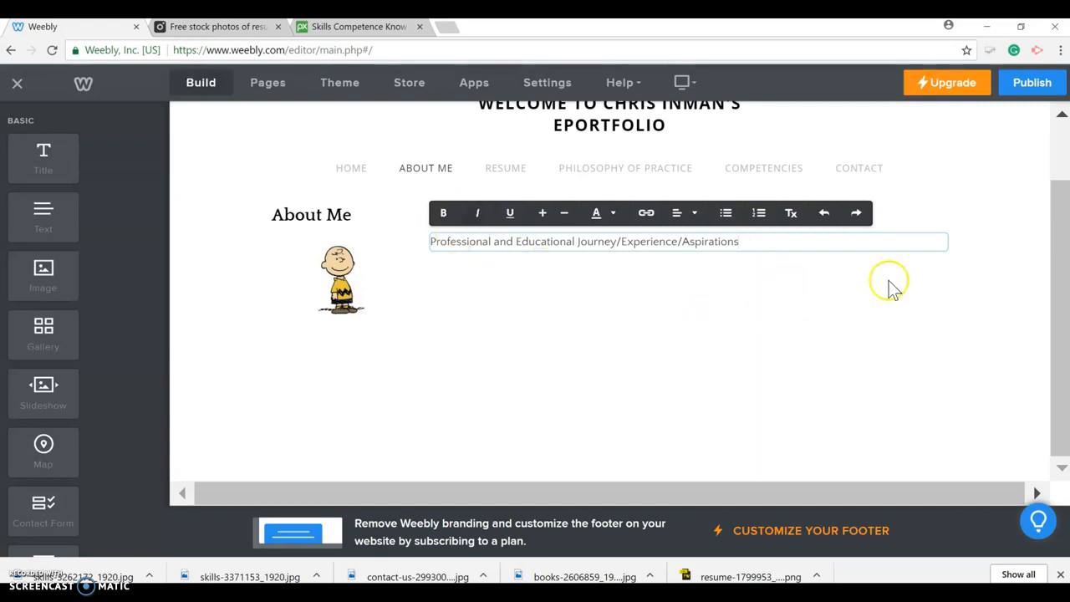
left_click(1025, 290)
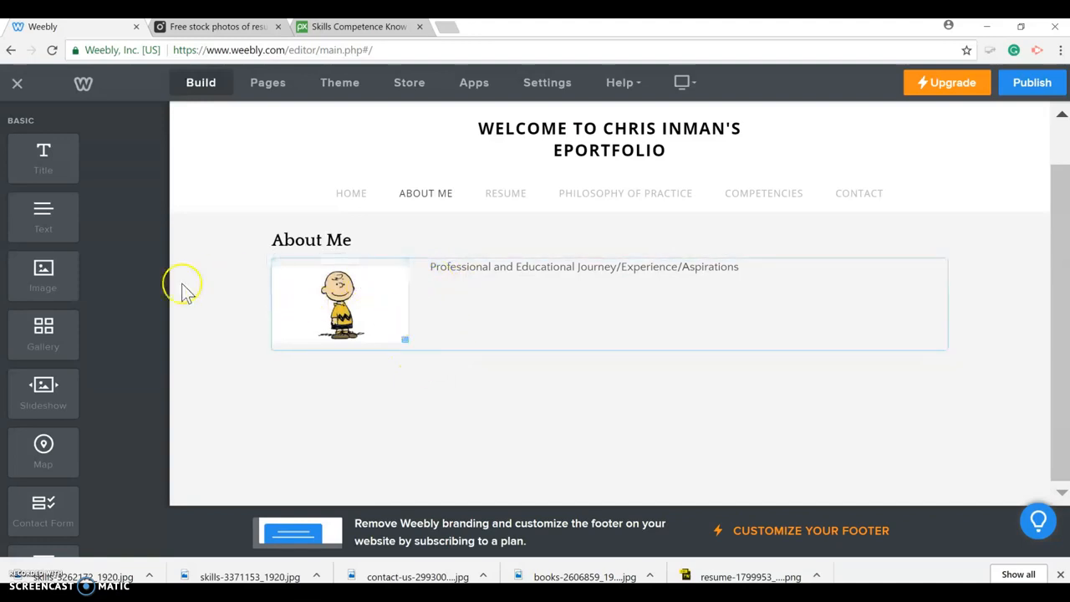
Add a full-width text element beneath the picture and the journey text, leaving it without text
left_click_drag(43, 209, 265, 375)
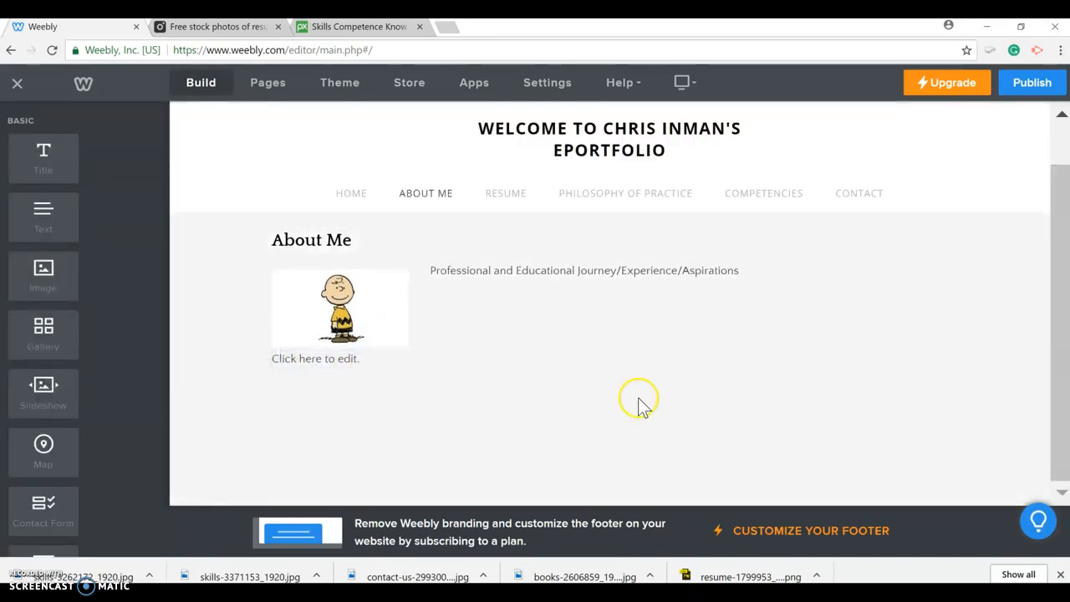
left_click(394, 359)
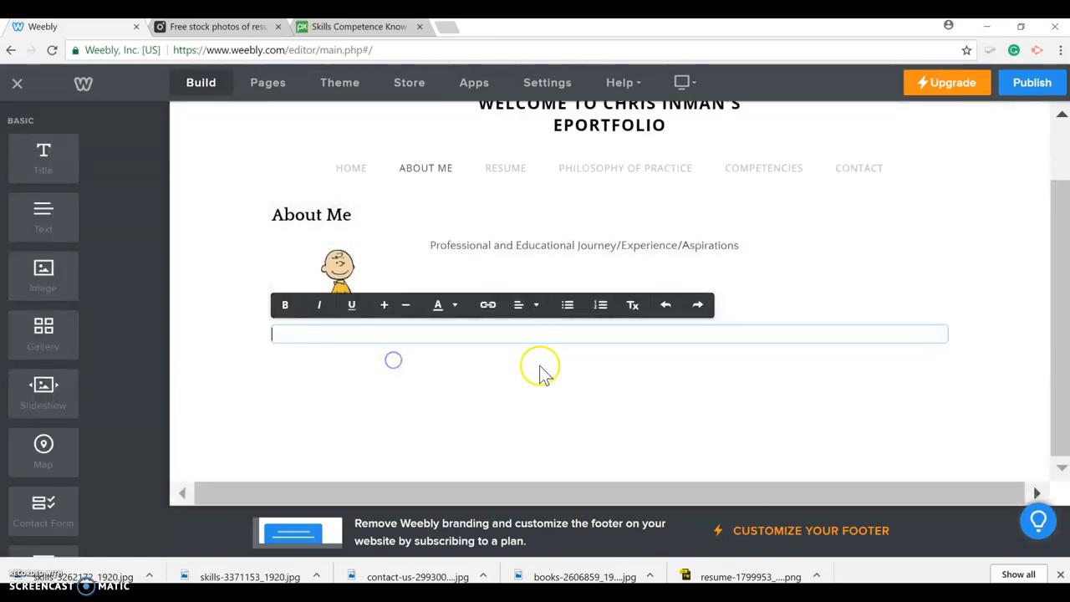
left_click(999, 342)
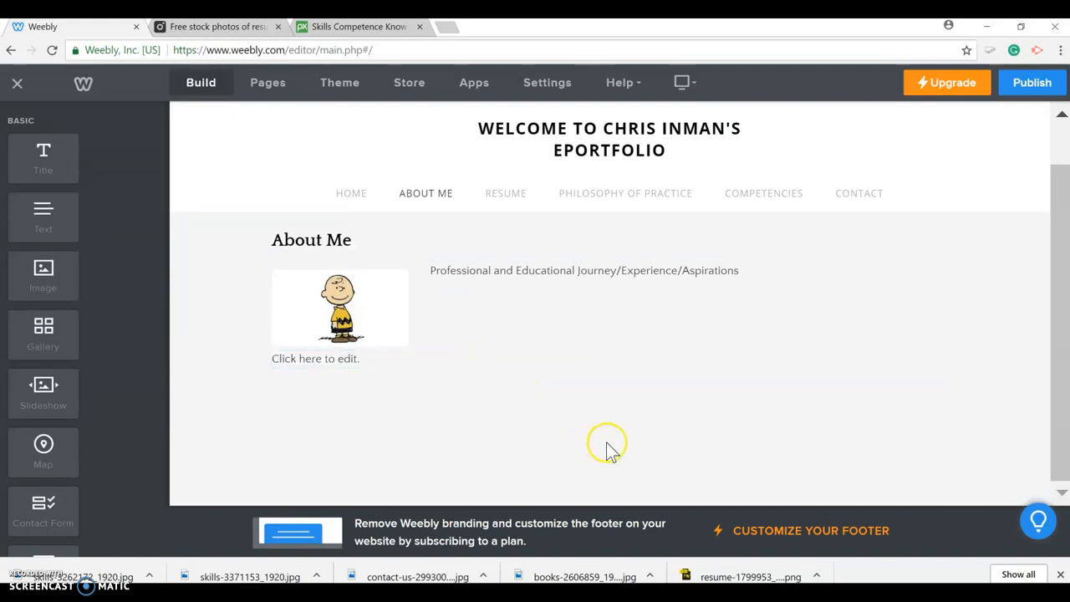
Open the Resume page for editing and add a title element at its start
left_click(506, 195)
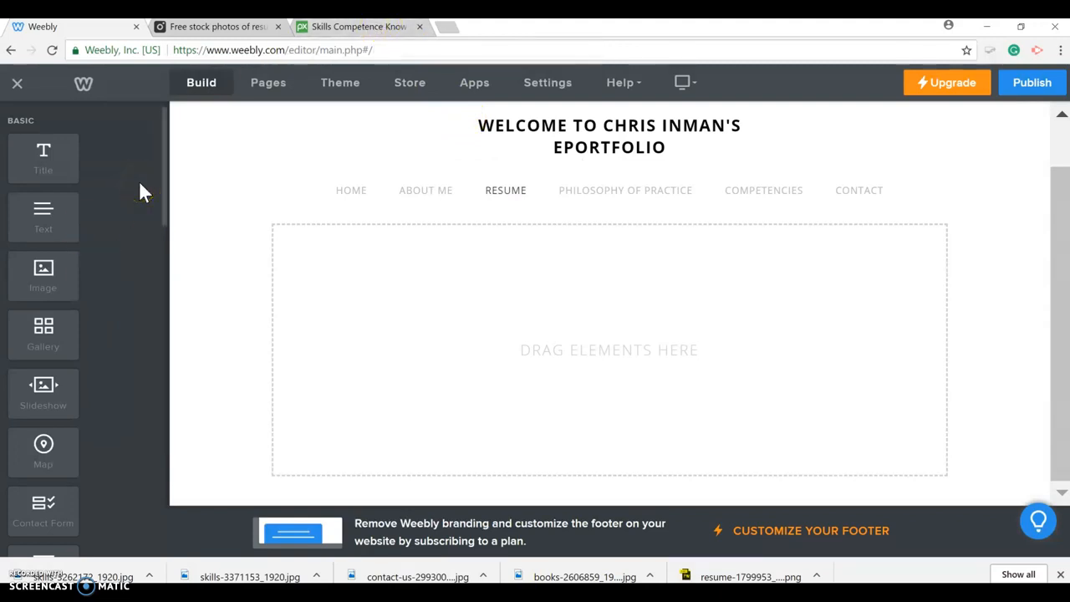
left_click_drag(65, 172, 312, 231)
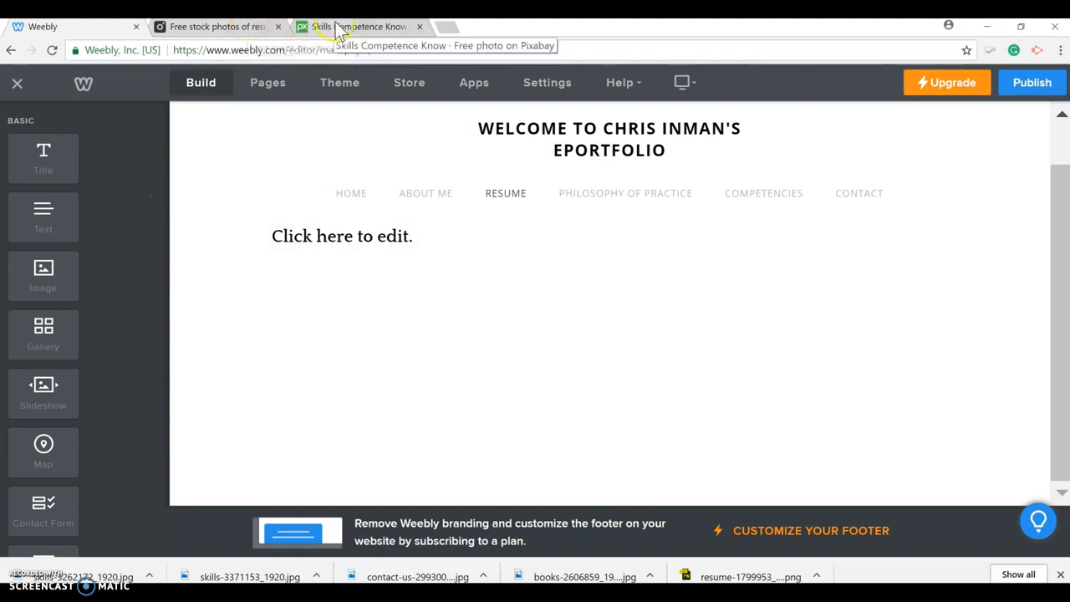
Switch to Pixabay and search its images for "resume"
left_click(339, 31)
left_click_drag(294, 86, 112, 100)
type("resume")
key("Return")
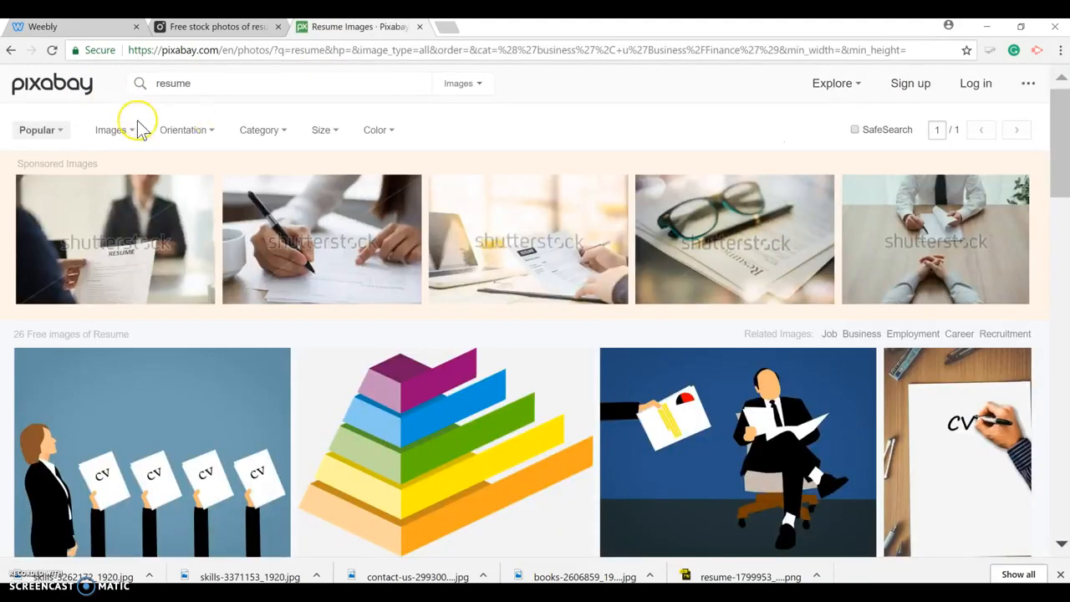
Examine the free resume images for an illustration suited to the Resume page
scroll(606, 172, "down", 3)
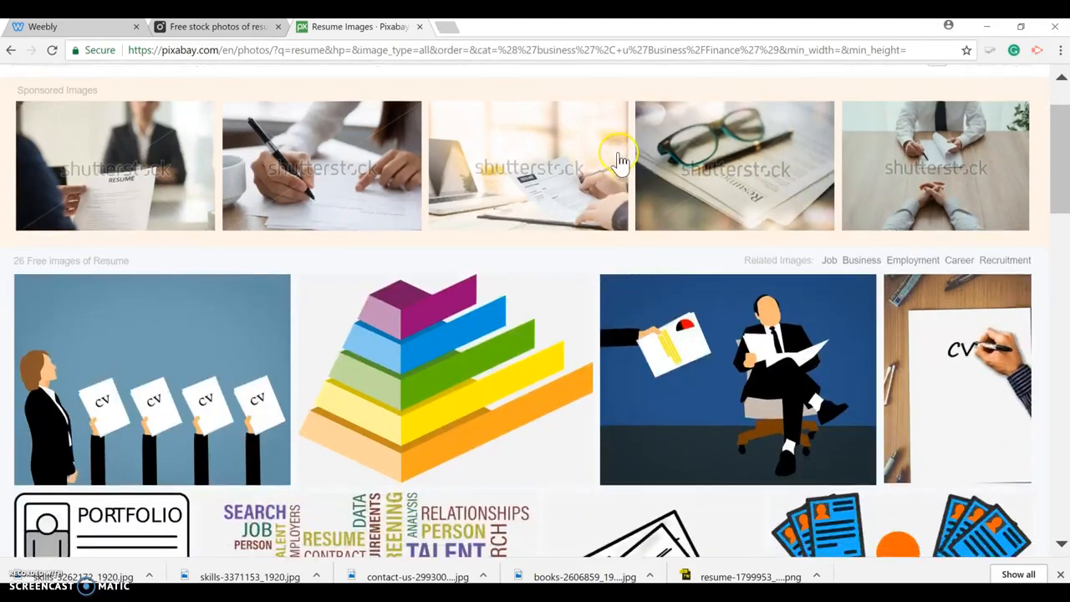
scroll(644, 150, "down", 4)
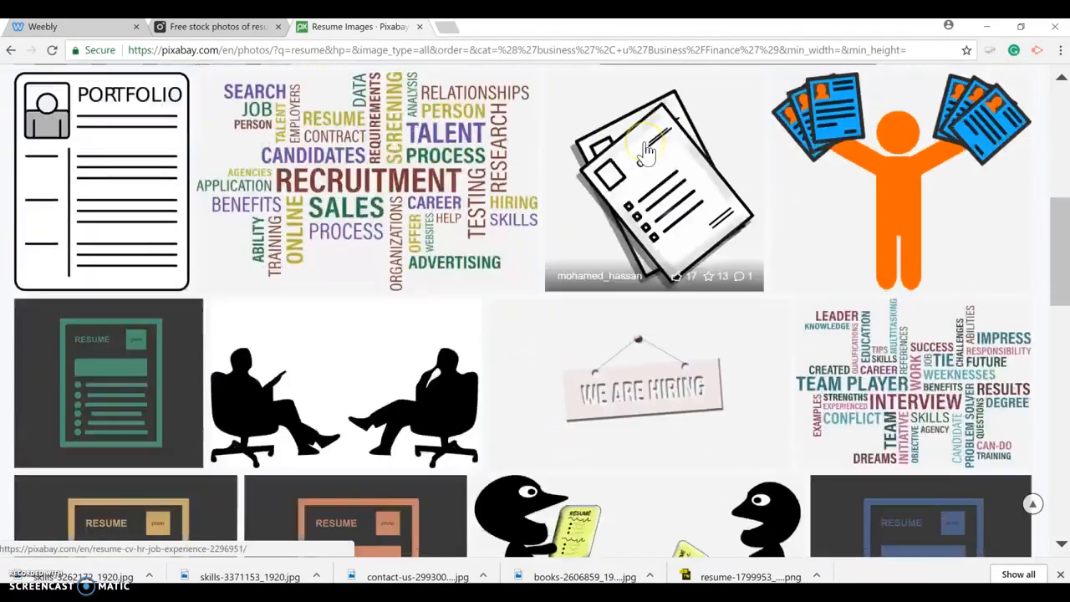
scroll(643, 151, "down", 9)
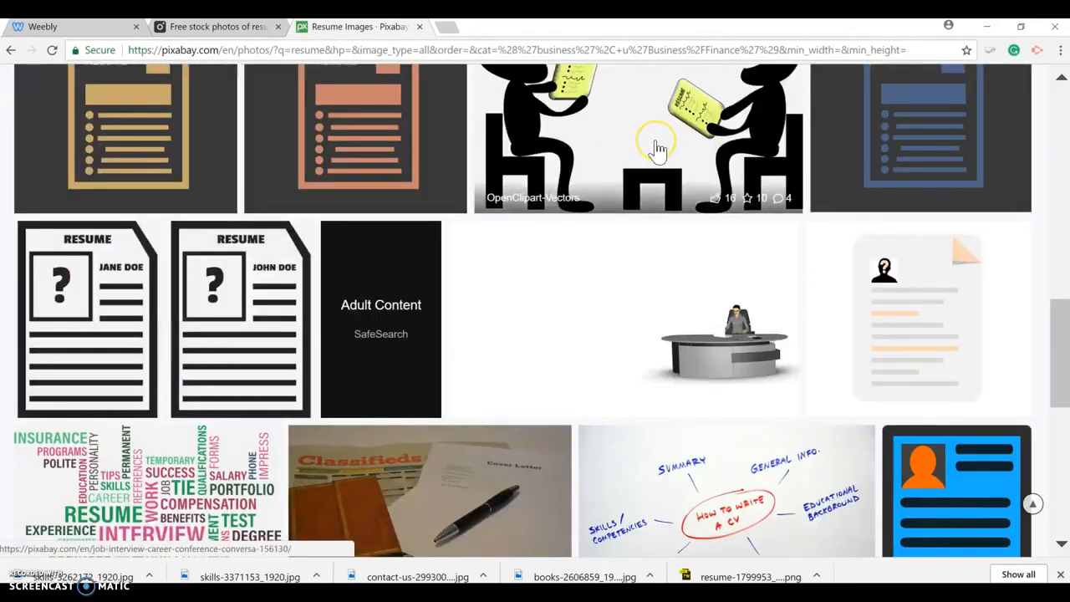
scroll(658, 148, "down", 4)
scroll(657, 151, "up", 10)
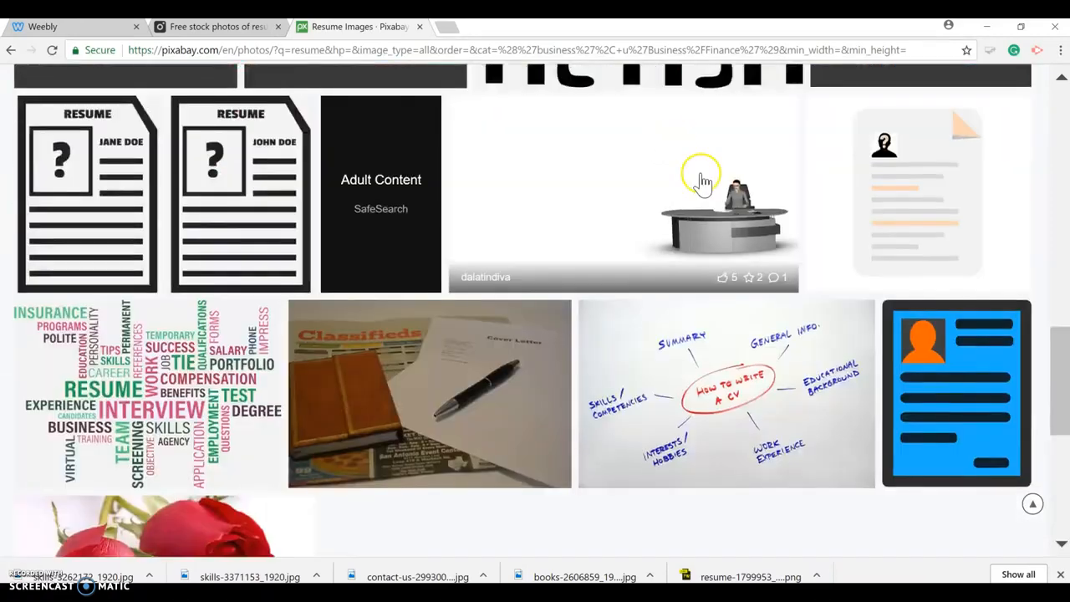
scroll(694, 225, "up", 10)
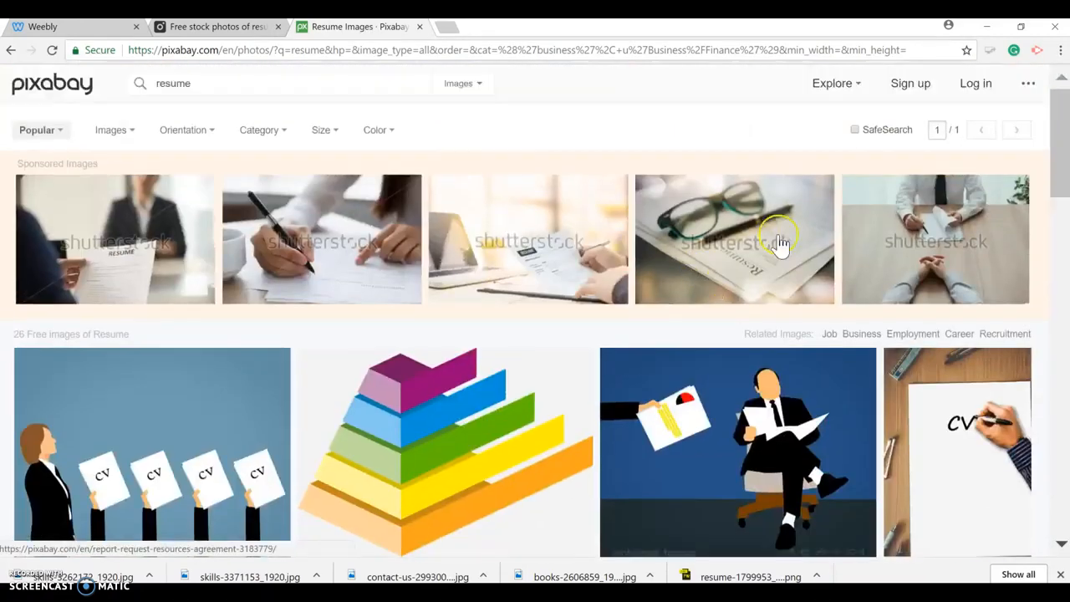
scroll(788, 231, "down", 3)
scroll(808, 224, "down", 1)
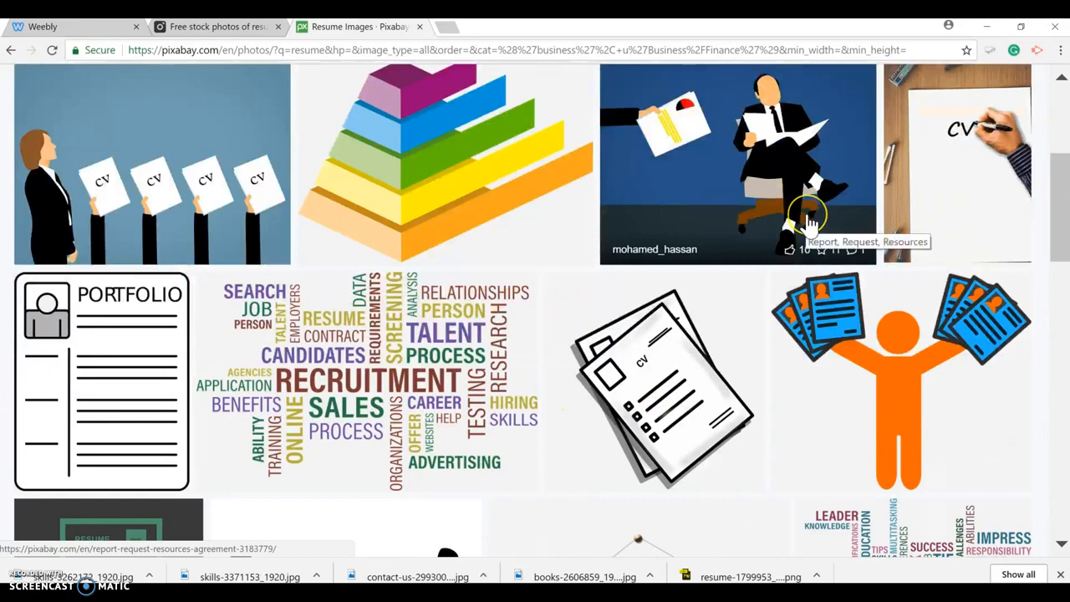
scroll(836, 216, "down", 2)
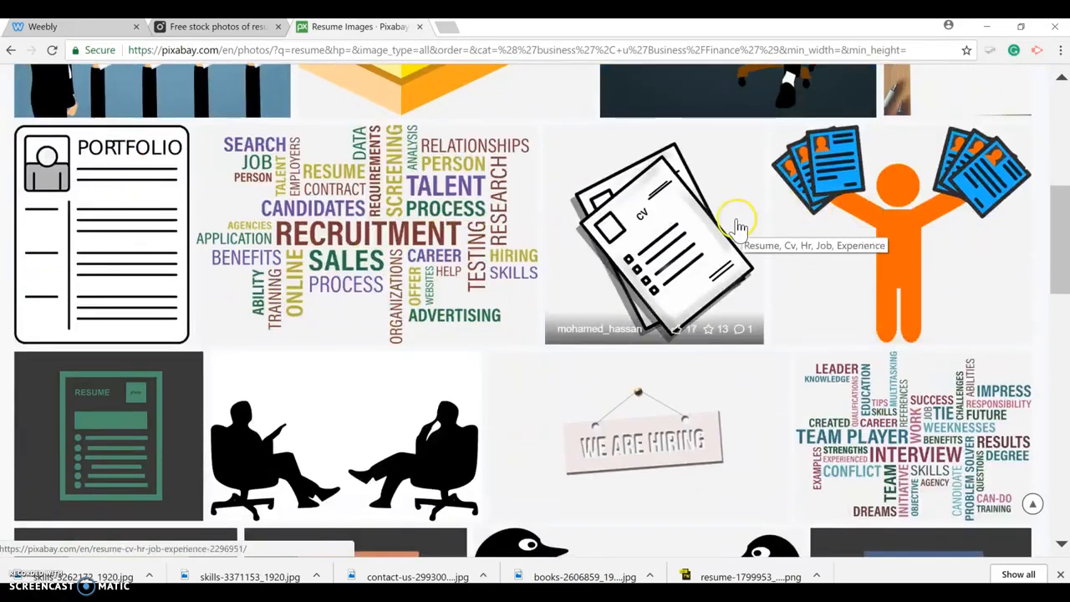
scroll(700, 219, "down", 5)
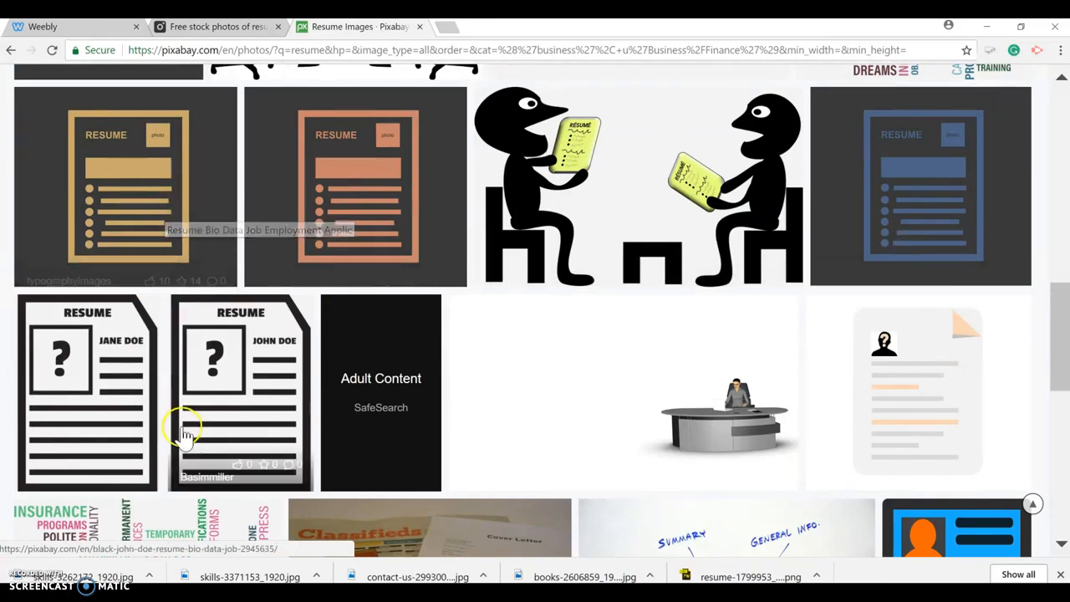
Download the first of the two black-outlined resume illustrations with a question-mark photo as a 1427×1920 PNG, completing the robot check
left_click(110, 430)
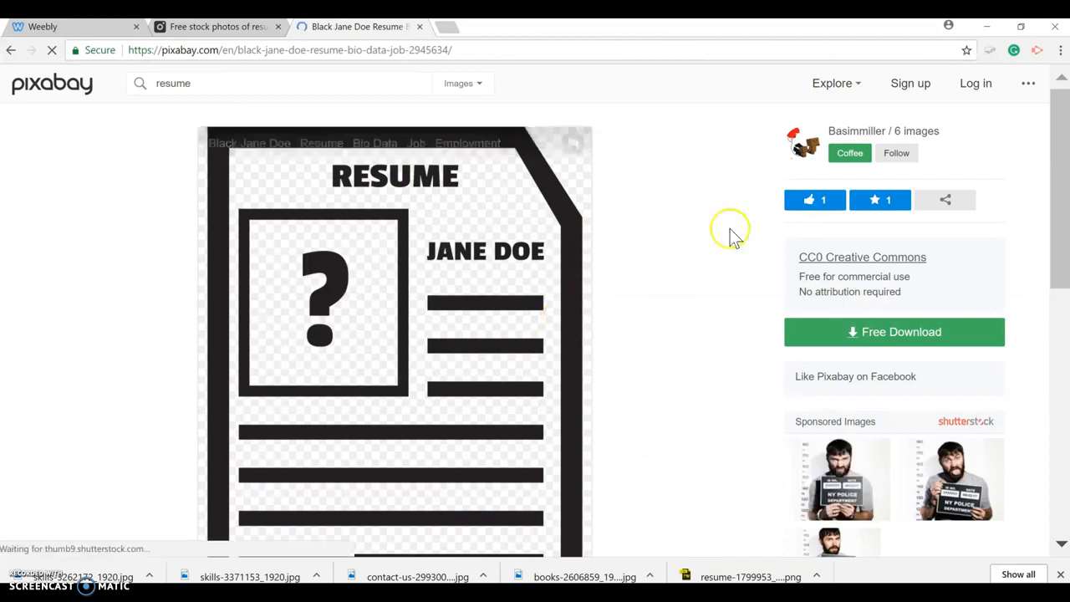
left_click(949, 332)
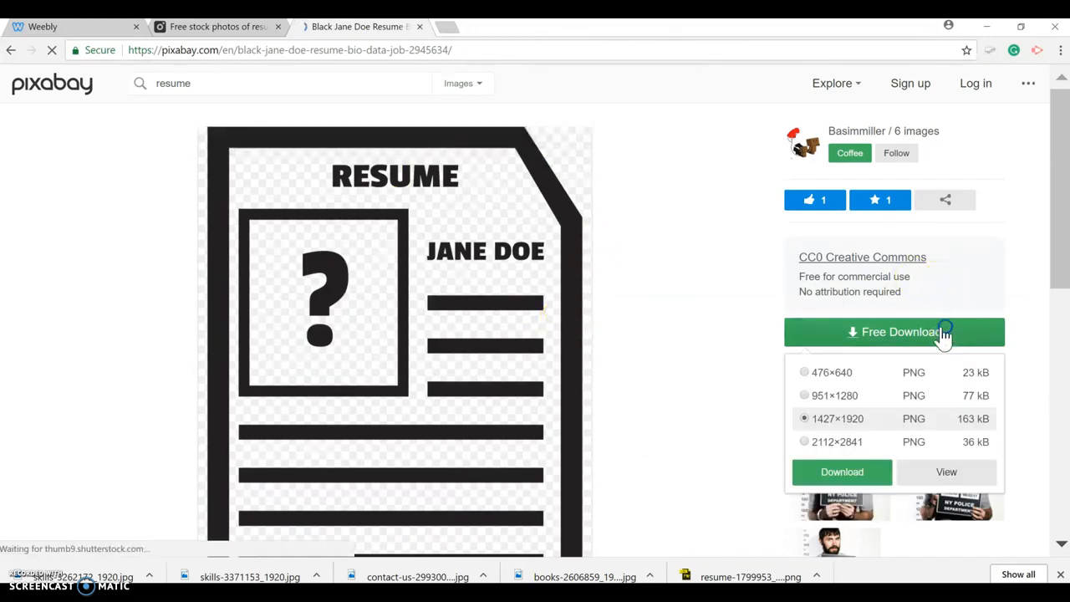
left_click(832, 471)
left_click(431, 331)
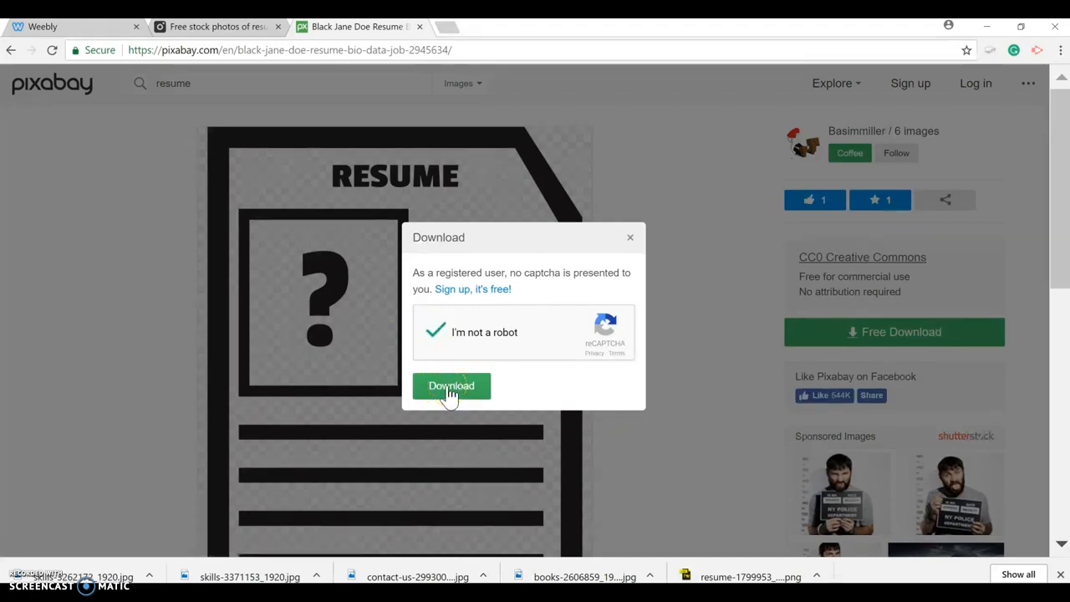
left_click(449, 390)
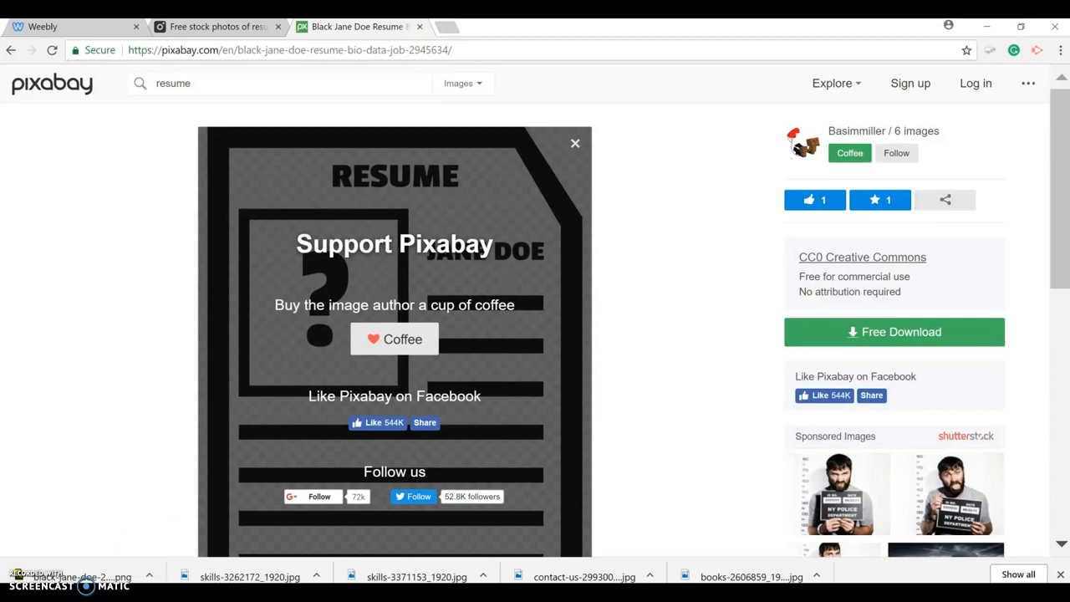
Switch back to Weebly, add a text element under the Resume page's title, and place an image element to the right of that text
left_click(37, 29)
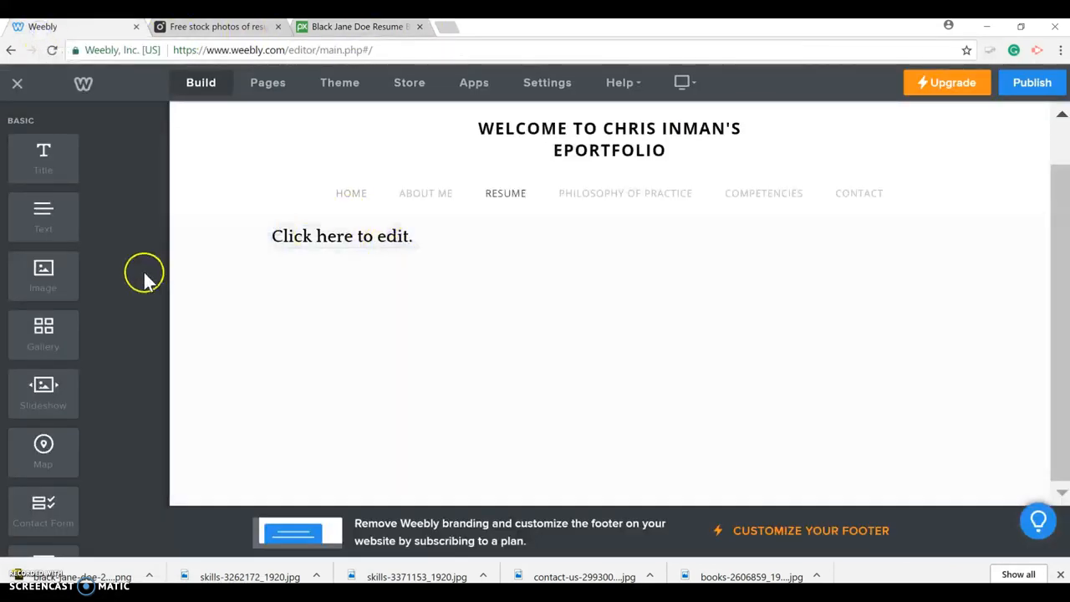
left_click_drag(57, 220, 311, 255)
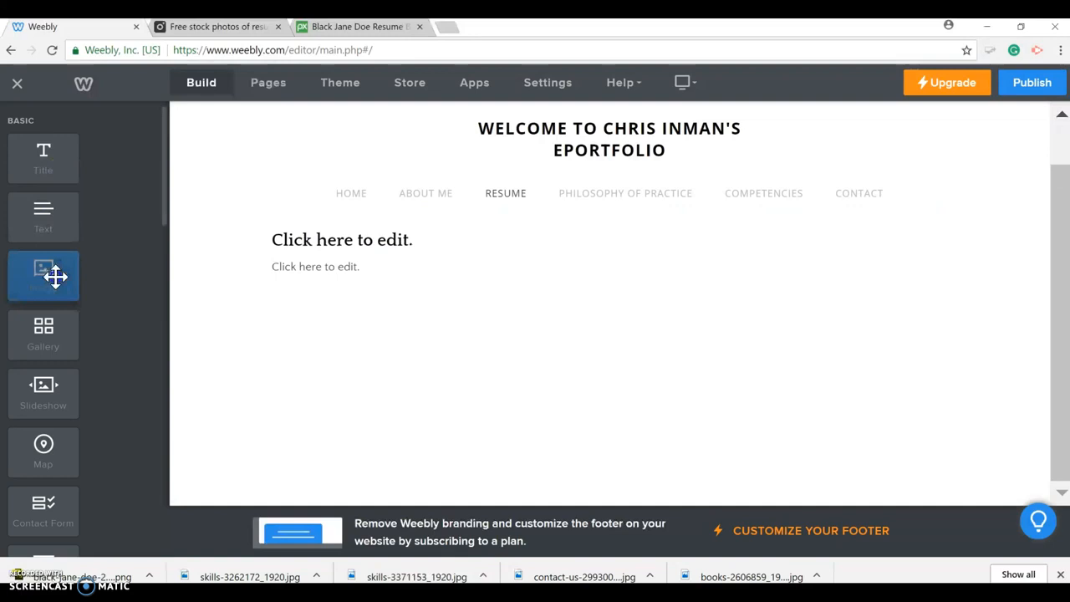
left_click_drag(55, 275, 1010, 248)
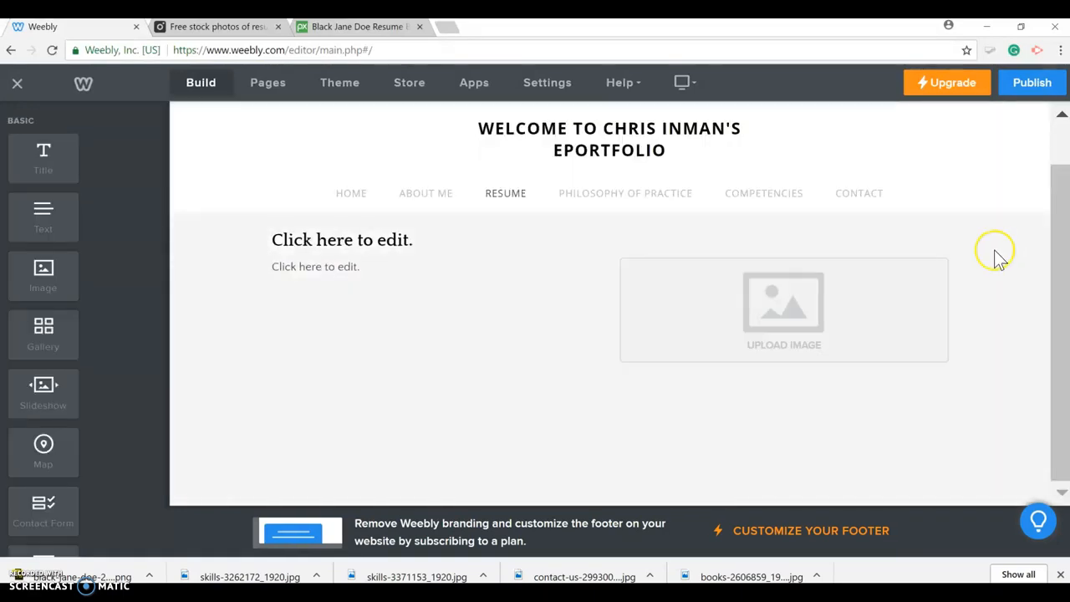
Widen the image column by narrowing the text column beside it, and enter "Resume" as the page's title
left_click_drag(613, 305, 535, 304)
mouse_move(471, 298)
left_mouse_down()
mouse_move(454, 296)
mouse_move(464, 295)
left_mouse_up()
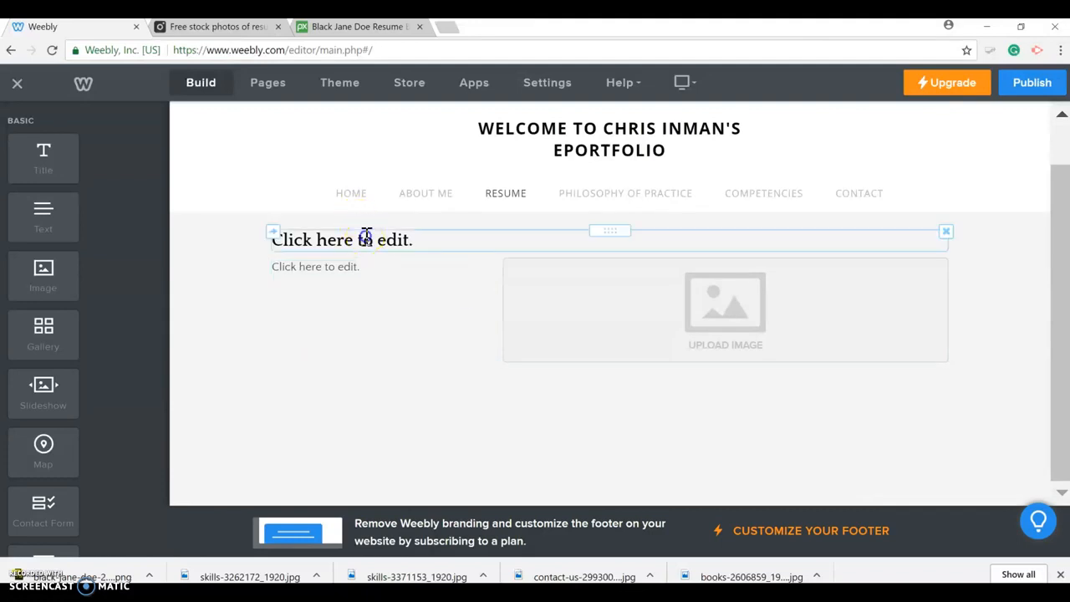
left_click(365, 239)
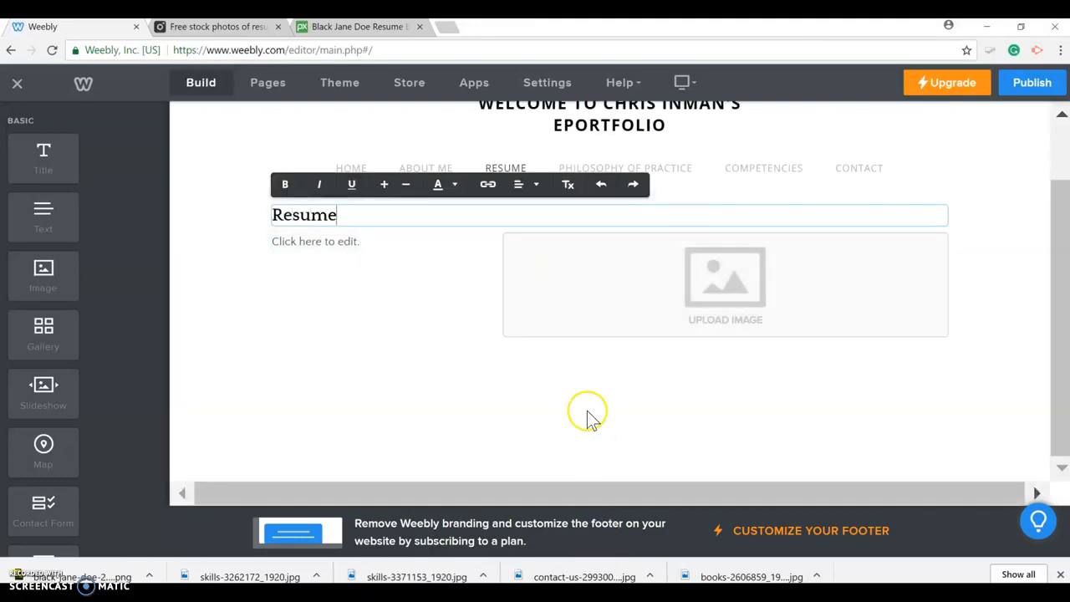
Upload black-jane-doe-2945634_1920 from the Downloads folder into the image placeholder on the Resume page
left_click(738, 277)
left_click(719, 301)
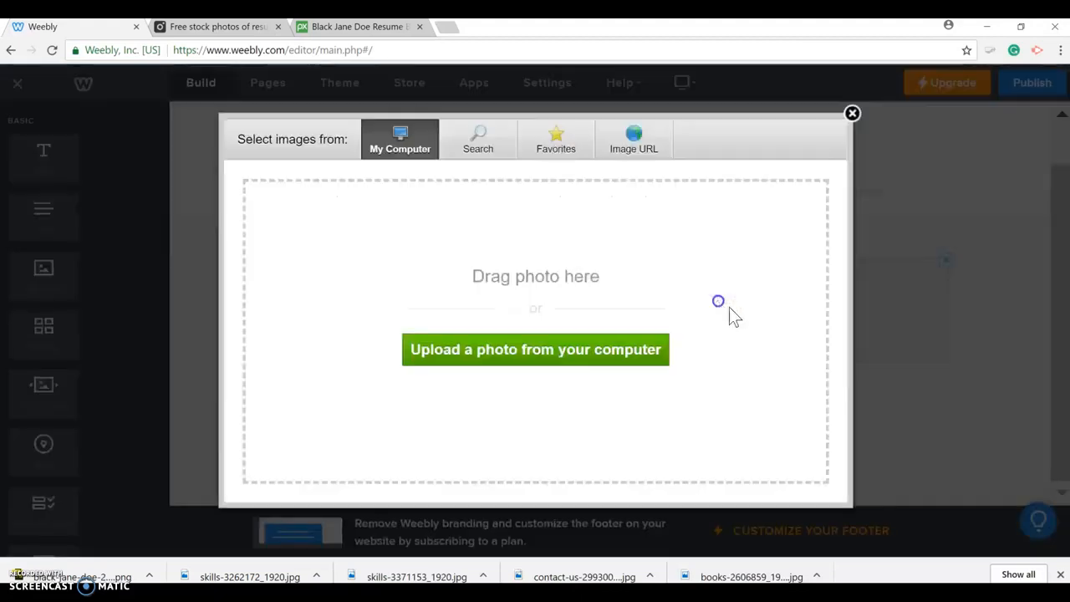
left_click(606, 351)
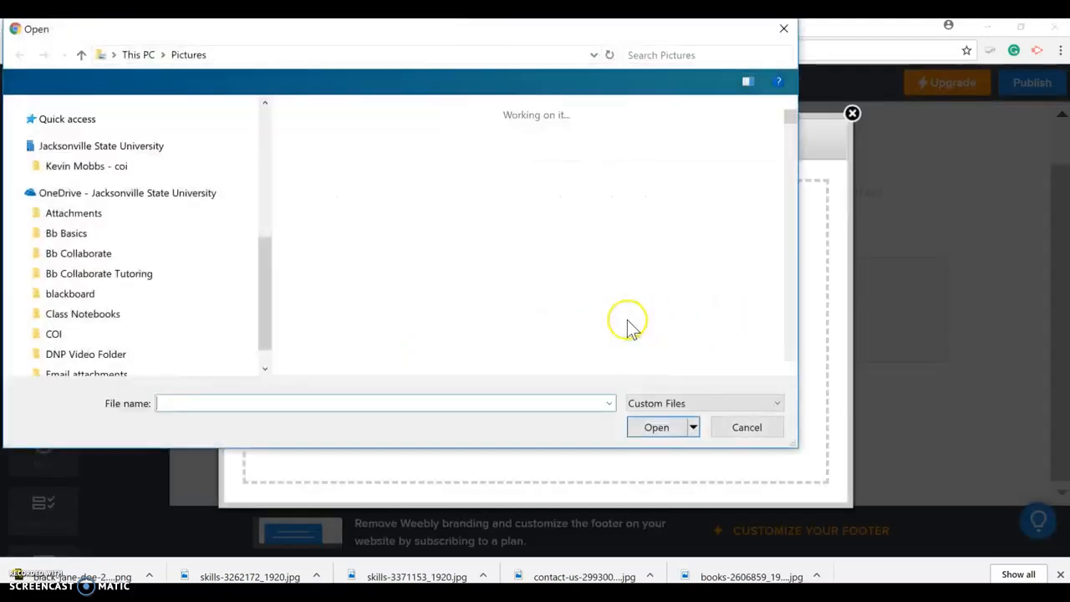
left_click_drag(268, 258, 268, 224)
scroll(219, 166, "down", 1)
scroll(219, 166, "up", 3)
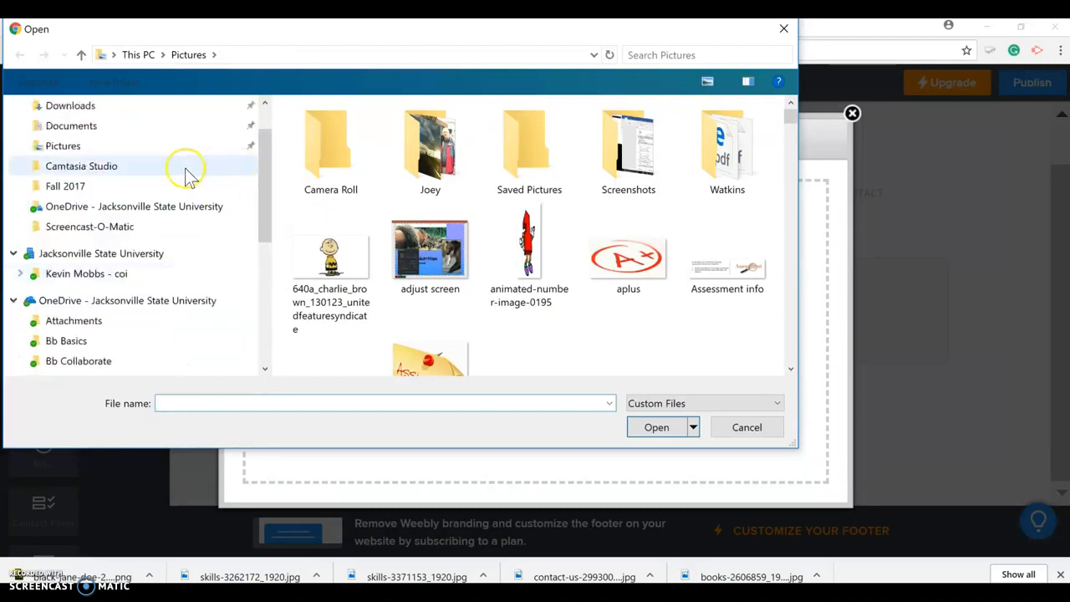
left_click(112, 107)
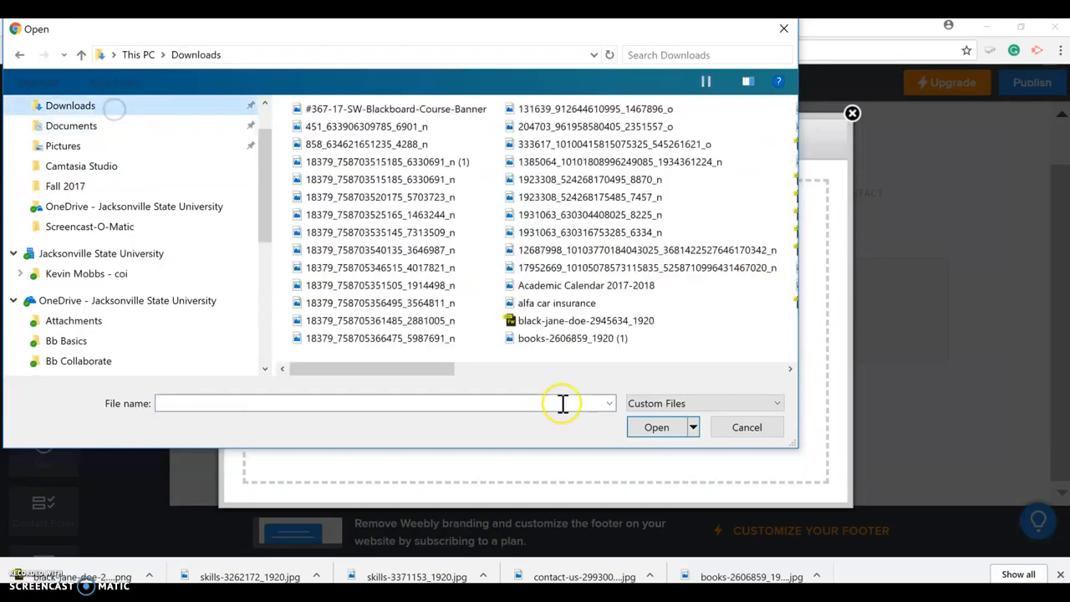
left_click(595, 320)
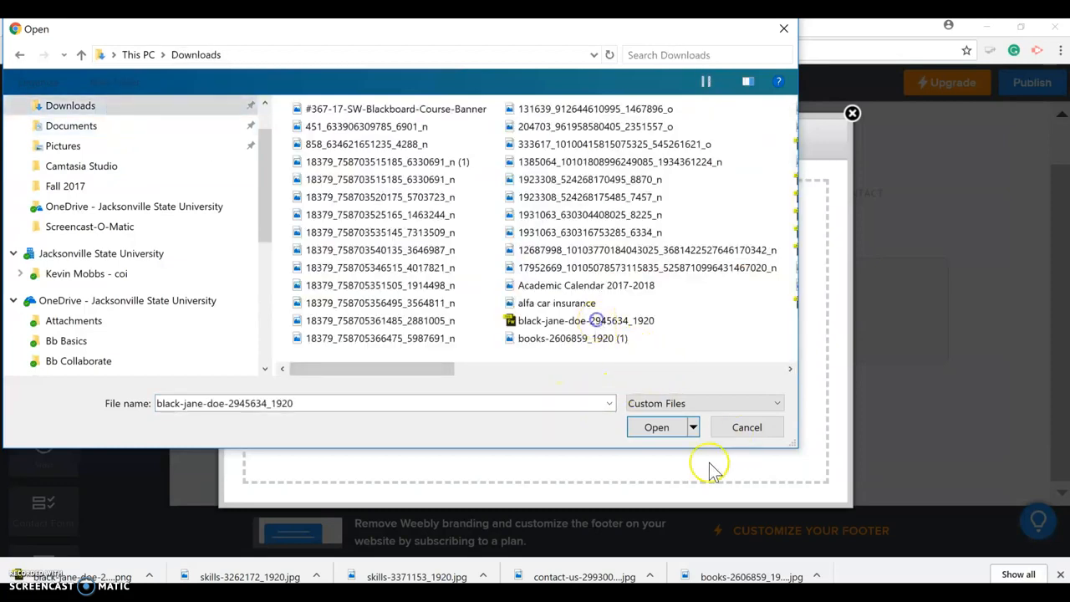
left_click(650, 428)
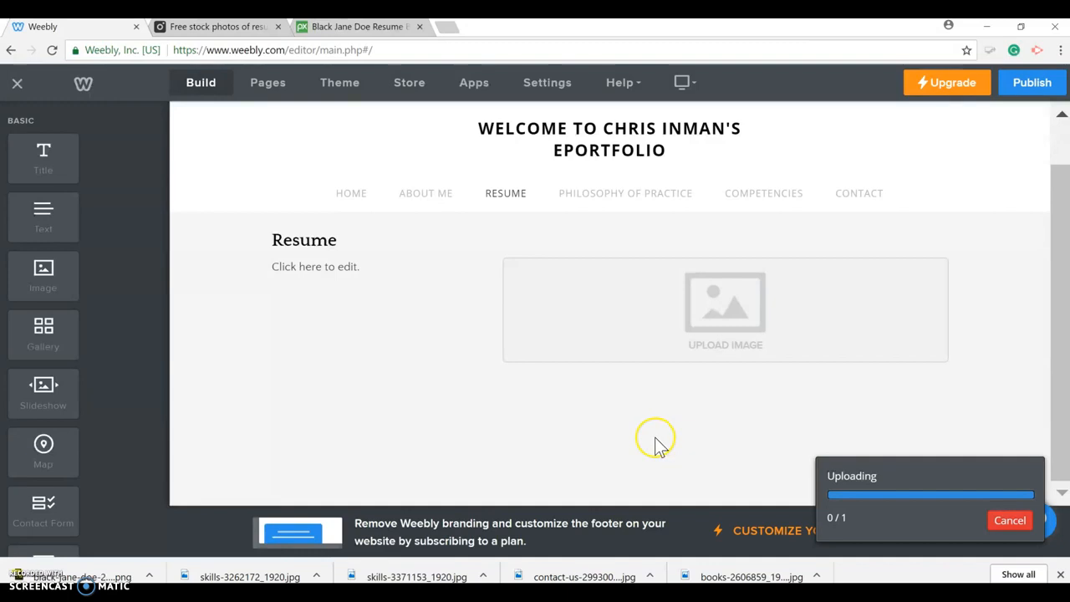
Shrink the resume illustration to a small icon and align it to the left of its column
scroll(760, 423, "down", 5)
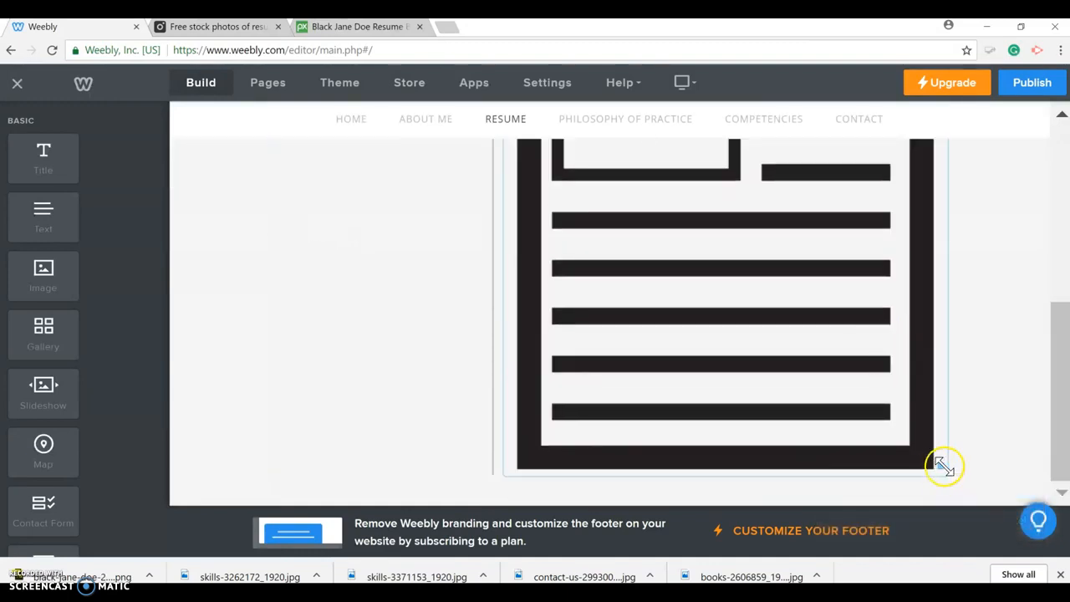
left_click(840, 301)
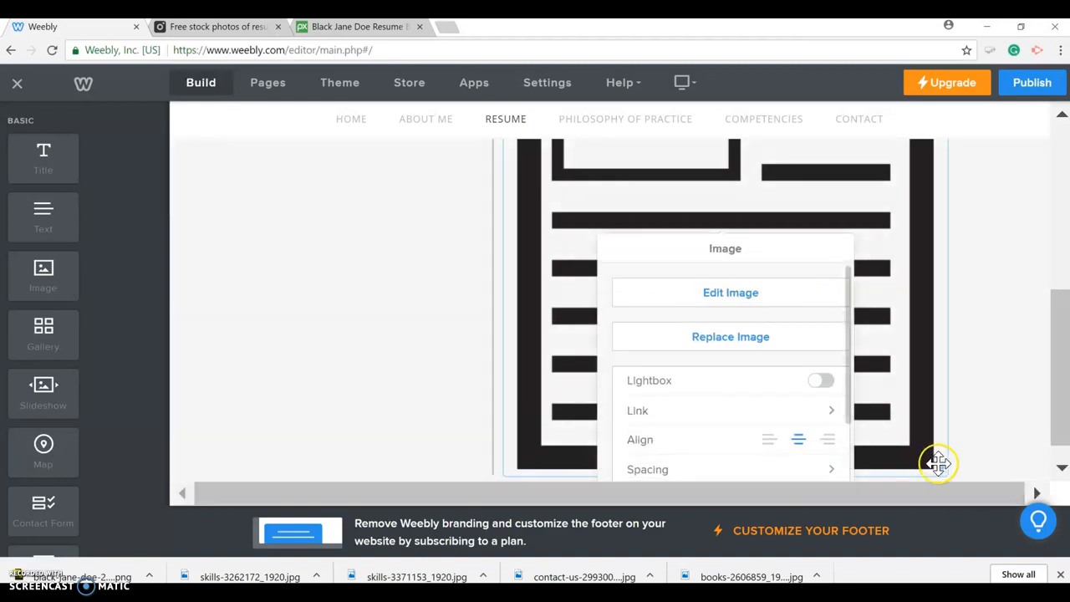
left_click_drag(942, 466, 860, 339)
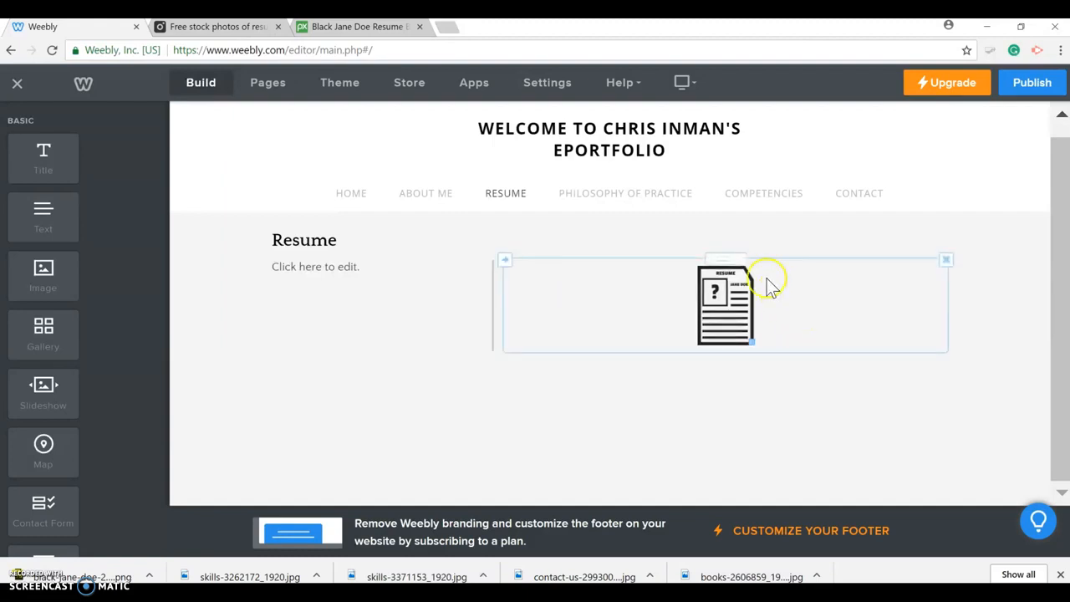
left_click(742, 327)
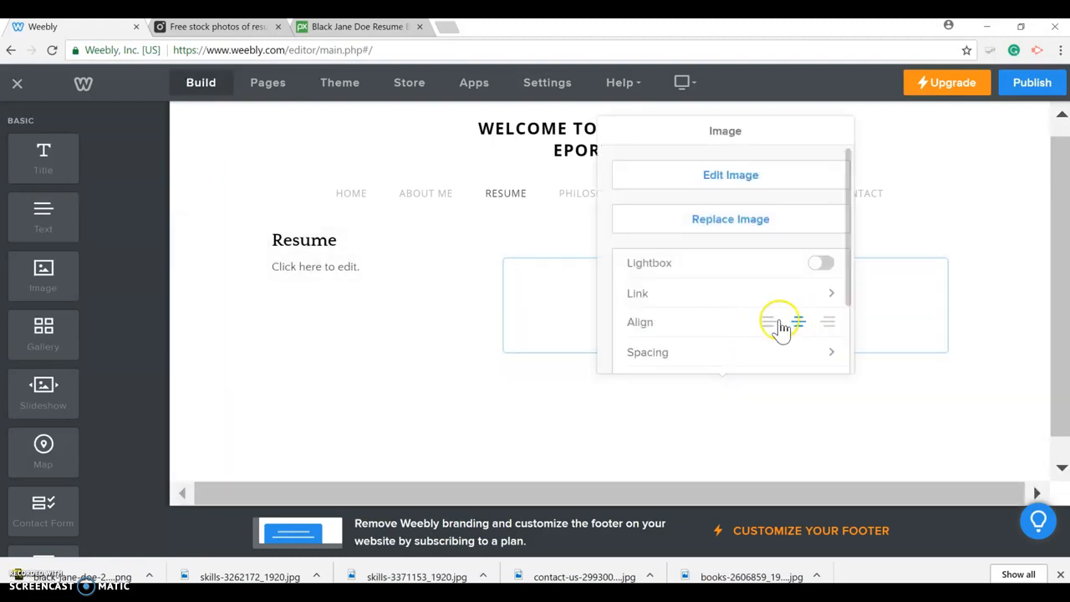
left_click(769, 325)
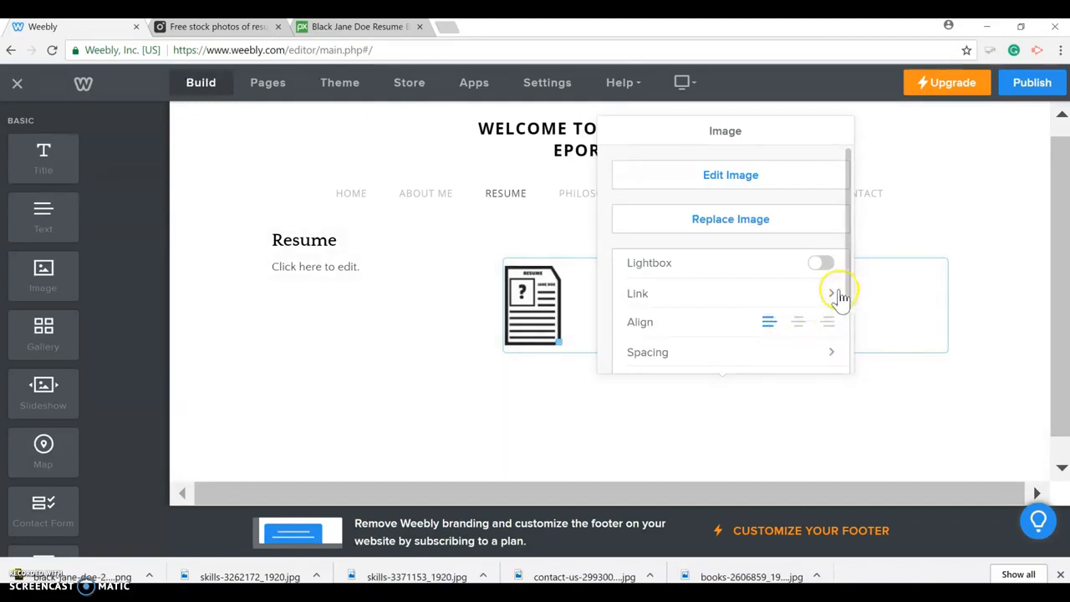
left_click(837, 294)
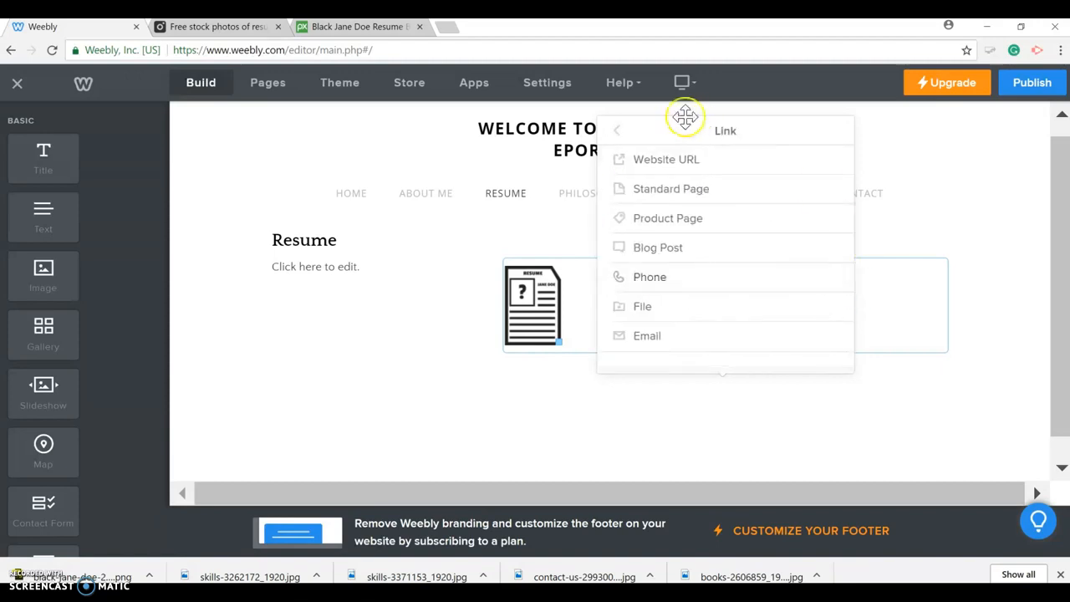
left_click(617, 131)
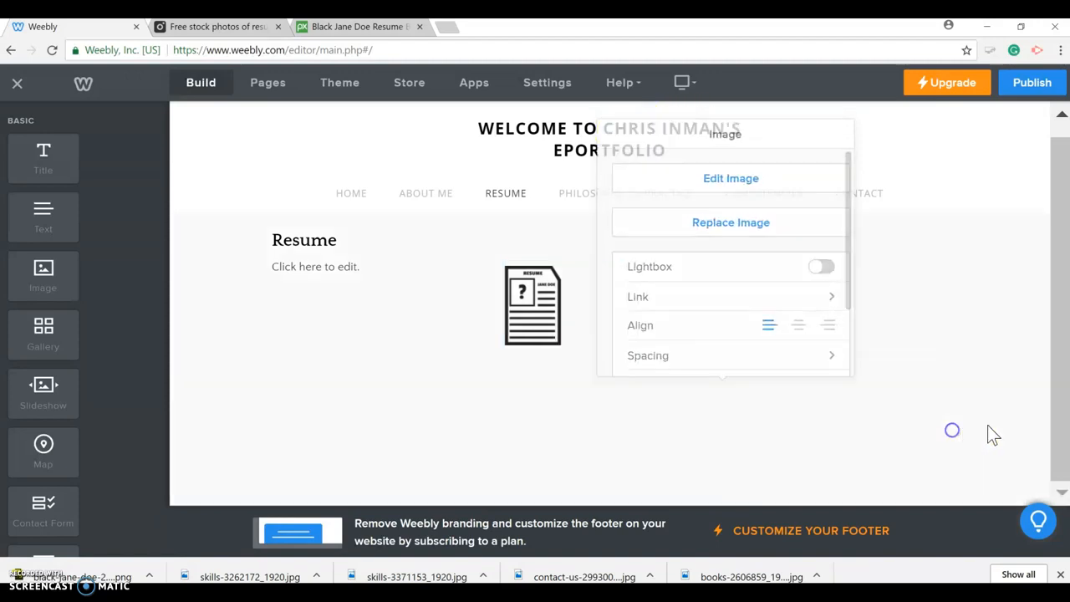
Fill the text element under the Resume title with "Download and view my resume"
left_click(348, 267)
type("Doa")
key("BackSpace")
type("wnload and view my resume")
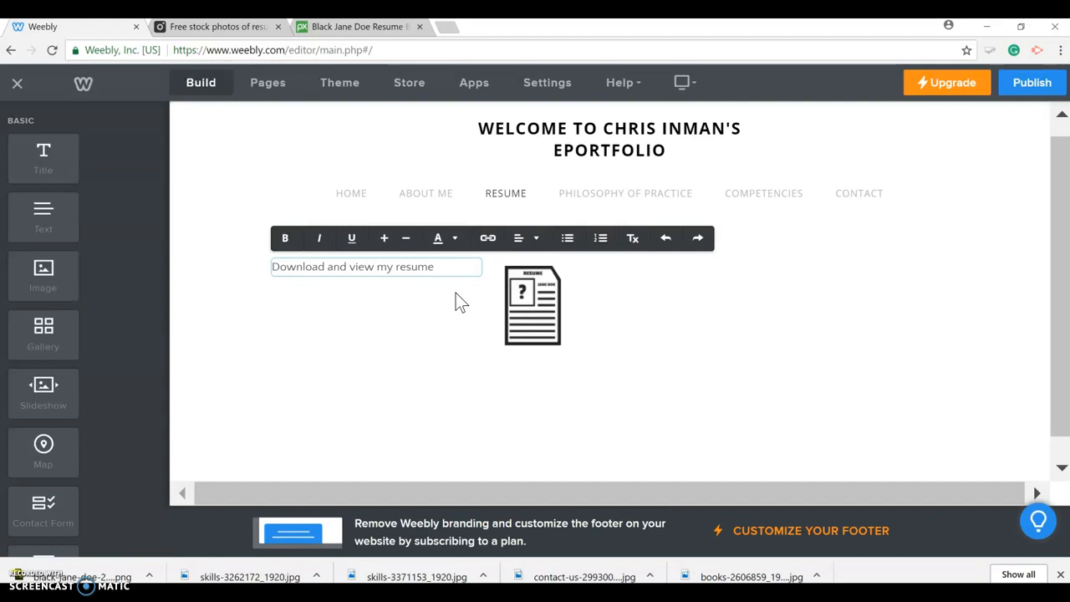
left_click(699, 326)
Make the resume image link to a file and start uploading a new file from the computer for it
left_click_drag(523, 314, 570, 298)
left_click(571, 298)
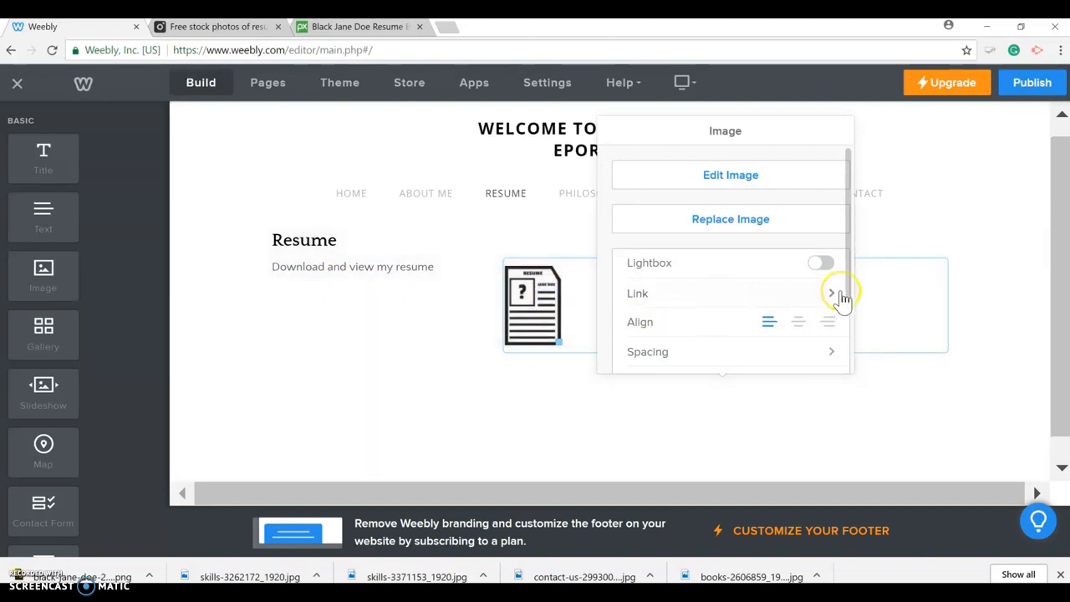
left_click(832, 292)
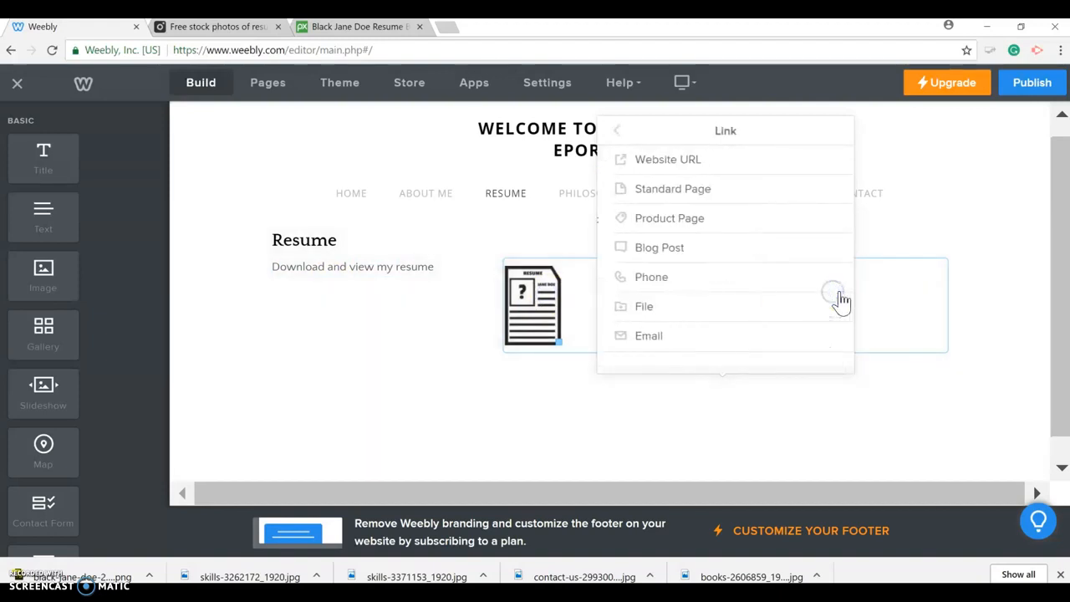
left_click(686, 308)
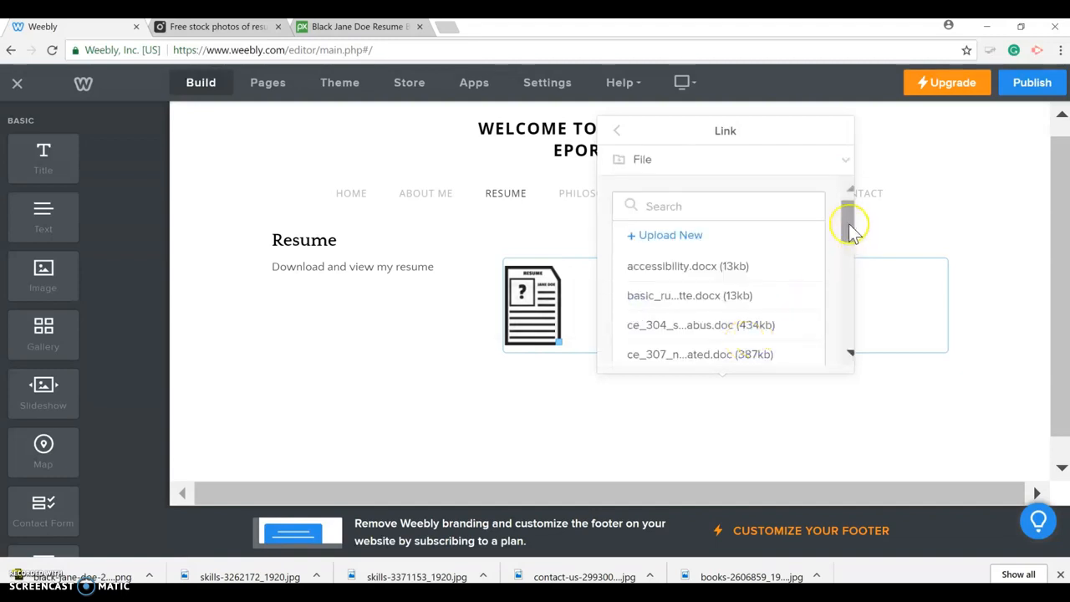
left_click(701, 205)
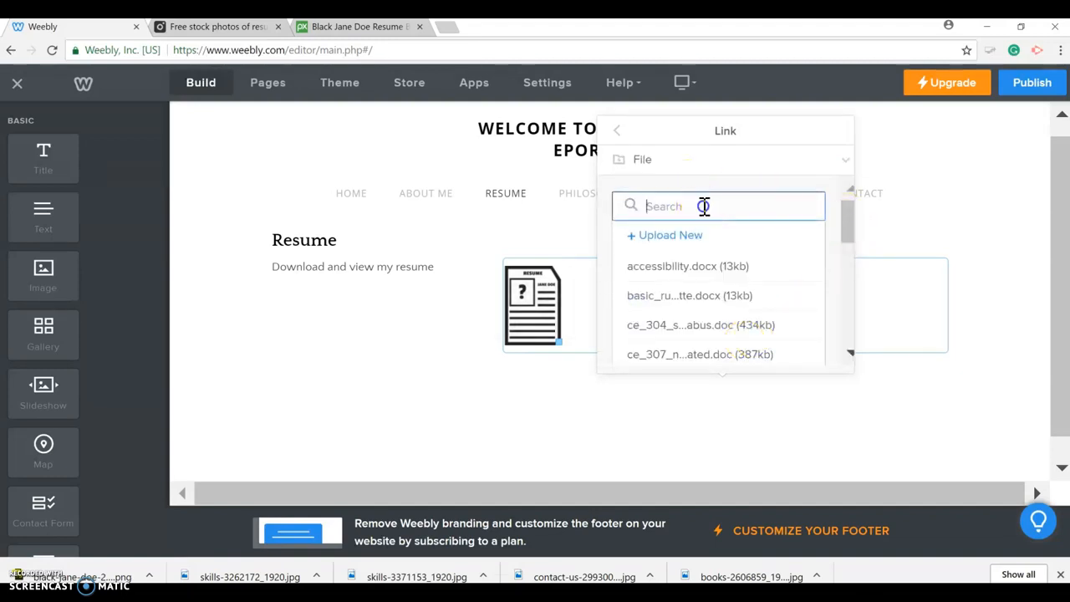
left_click(668, 237)
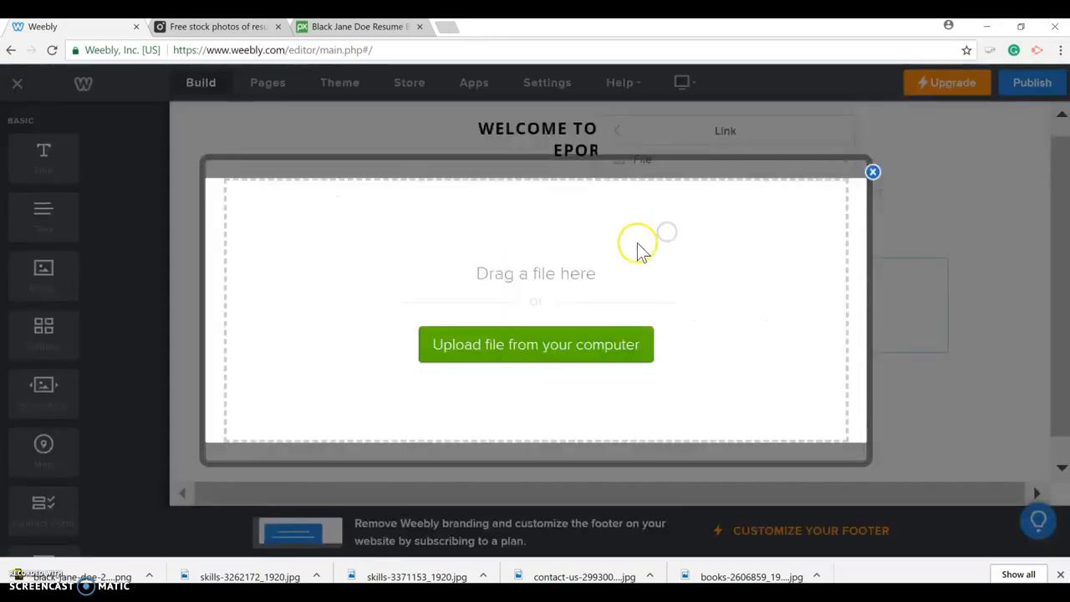
left_click(650, 326)
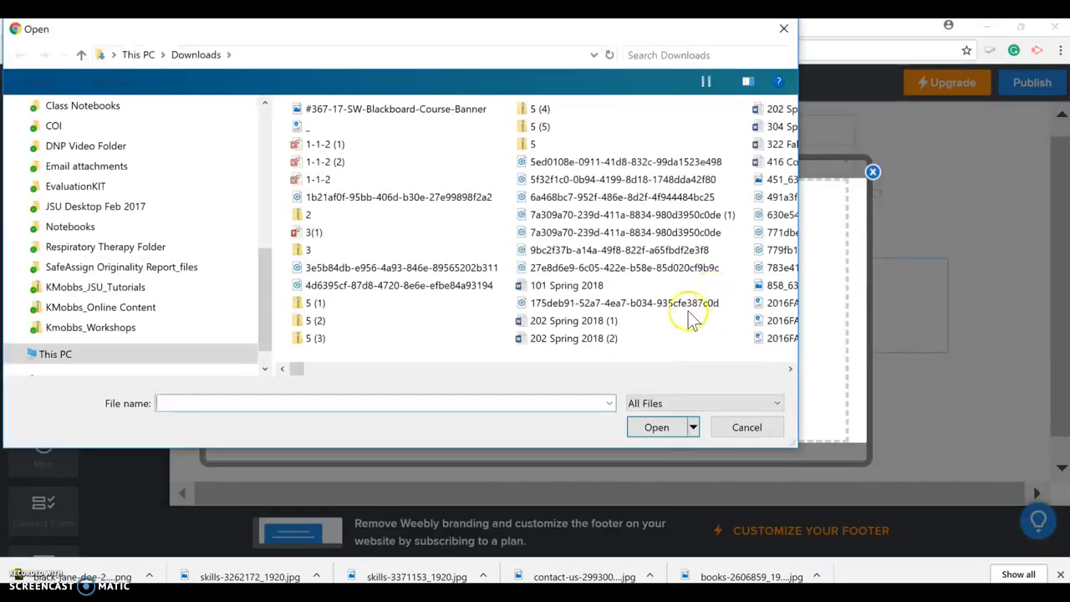
Upload the Accessibility Word document from the Documents folder as the resume image's link target and close the image settings
scroll(203, 189, "up", 5)
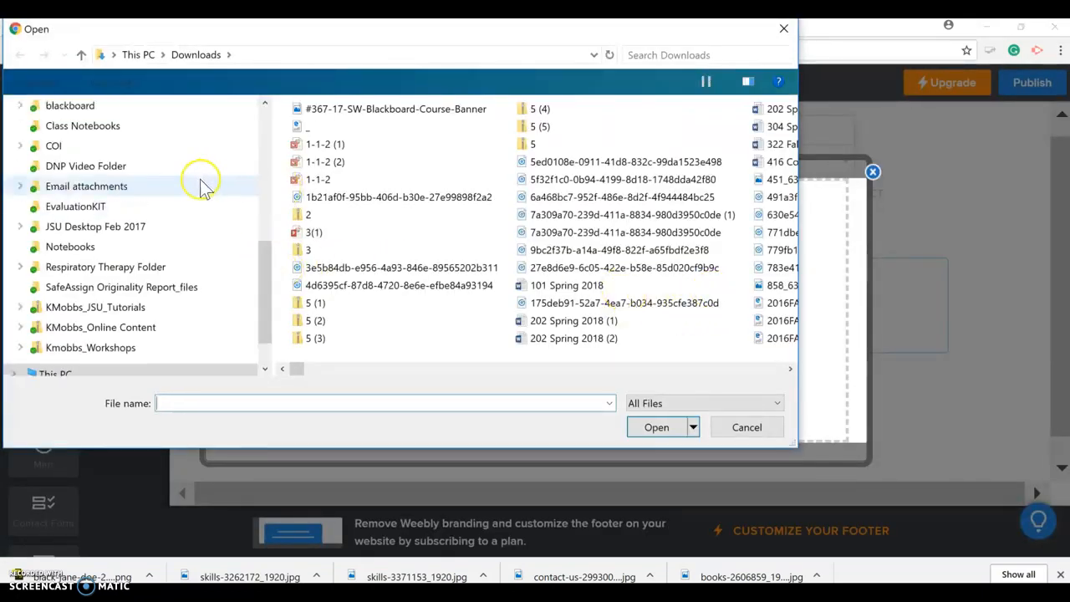
scroll(215, 191, "up", 3)
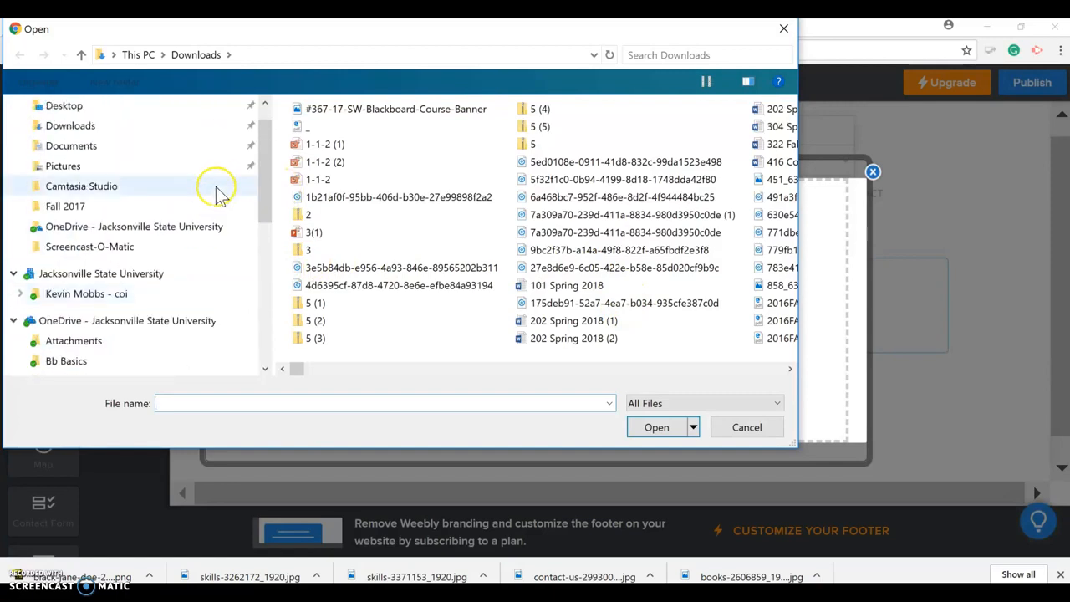
left_click(154, 148)
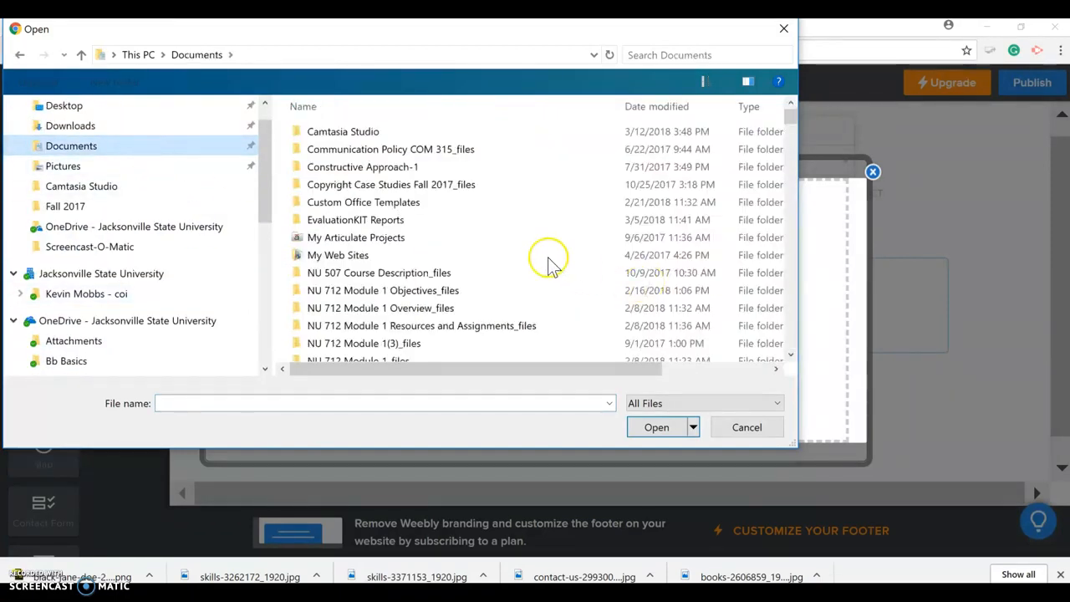
scroll(552, 243, "down", 10)
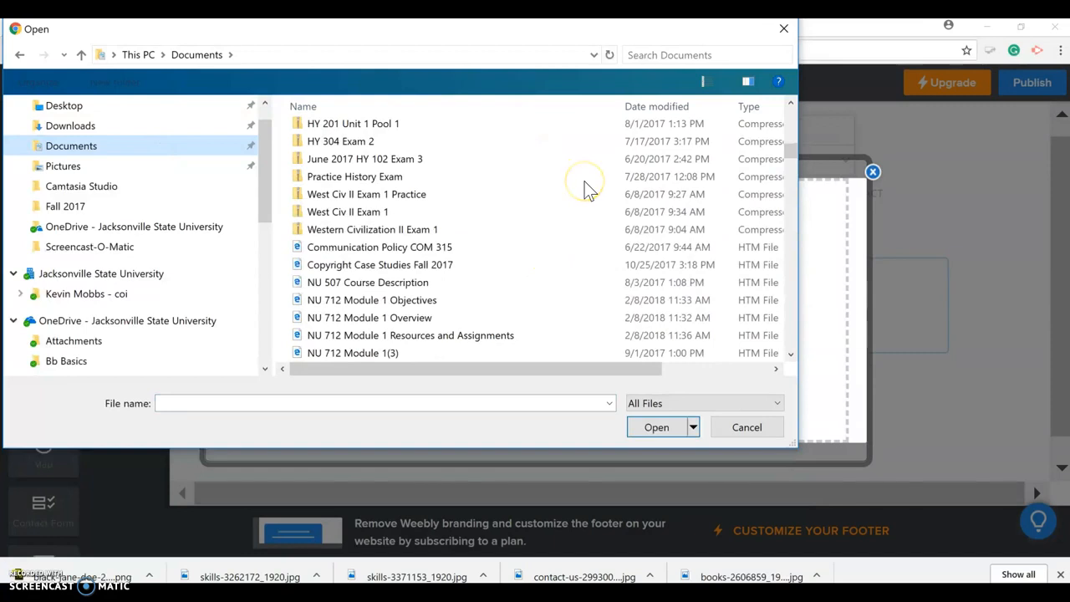
scroll(587, 189, "down", 1)
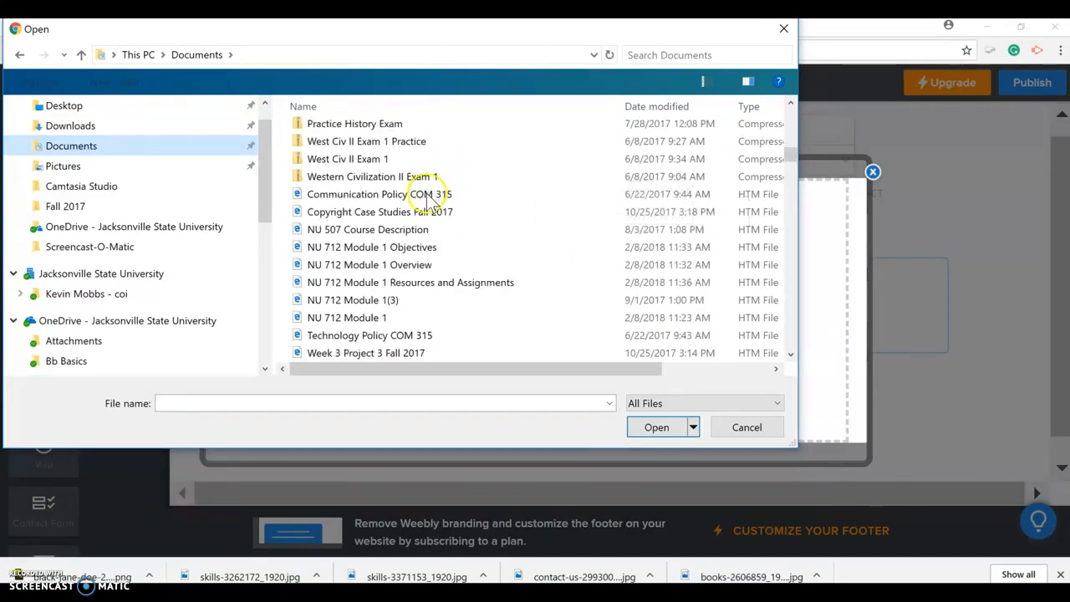
scroll(544, 191, "down", 3)
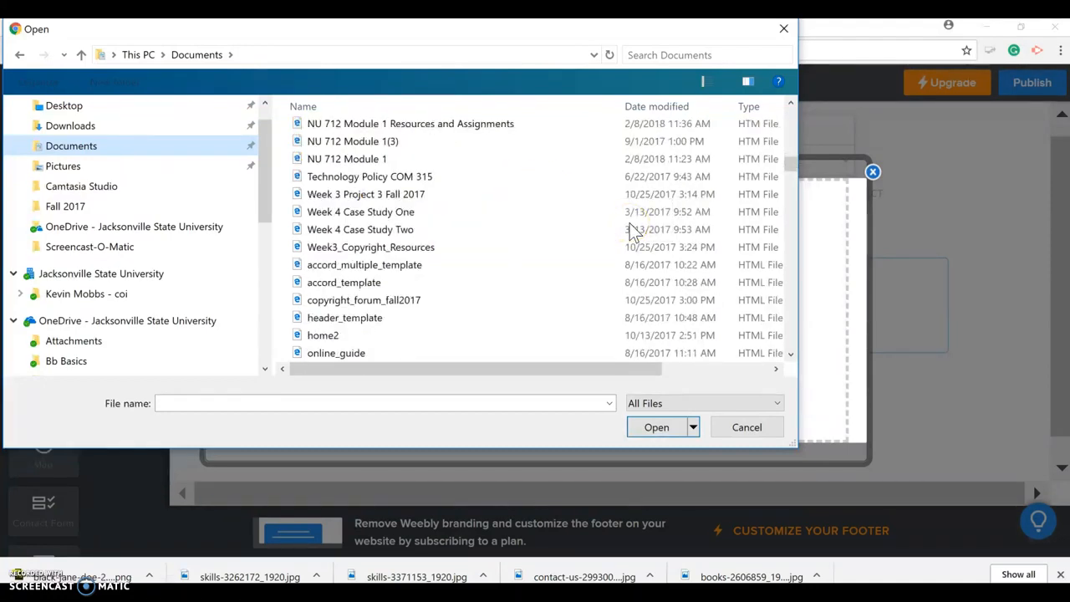
scroll(633, 231, "down", 1)
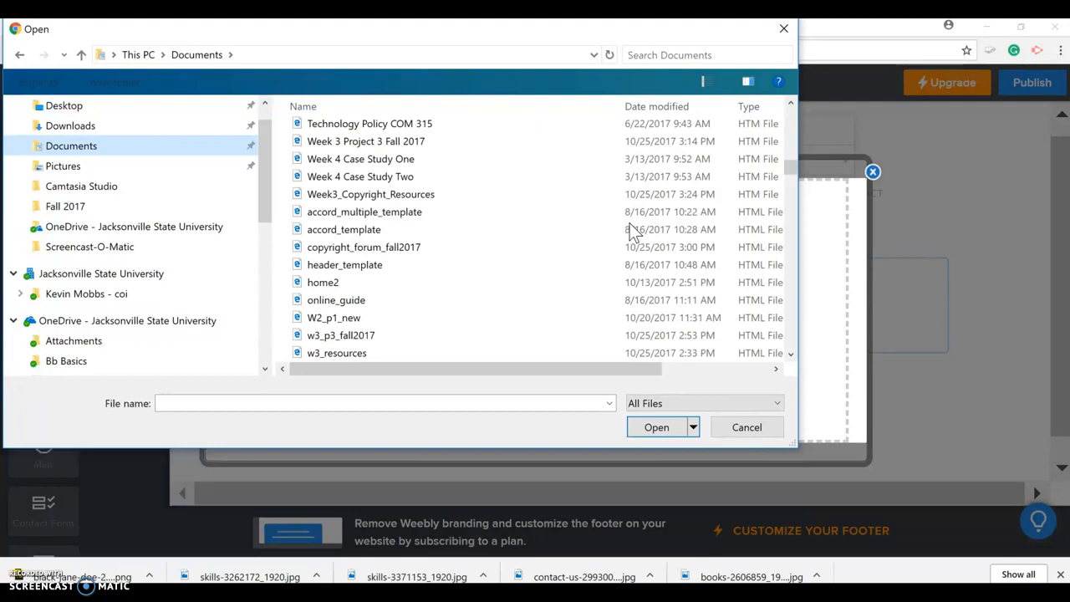
scroll(633, 231, "down", 5)
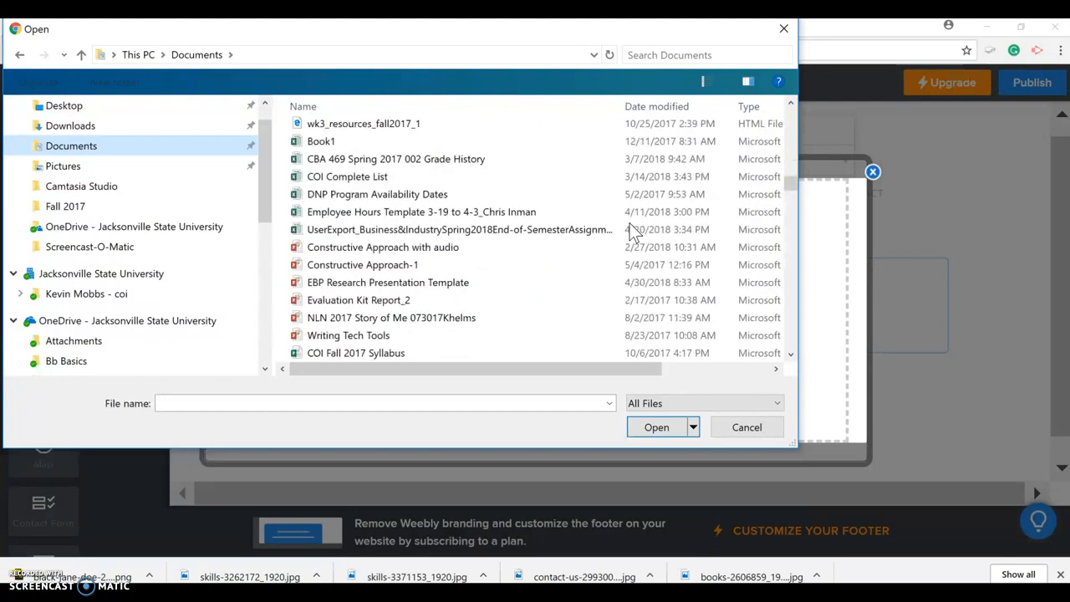
scroll(633, 231, "down", 5)
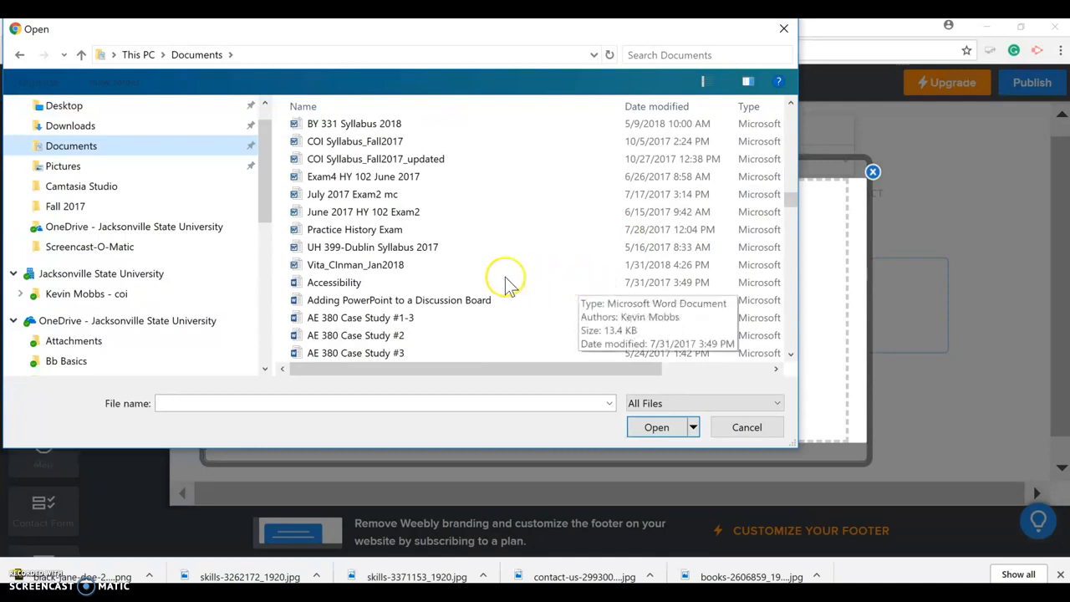
left_click(331, 282)
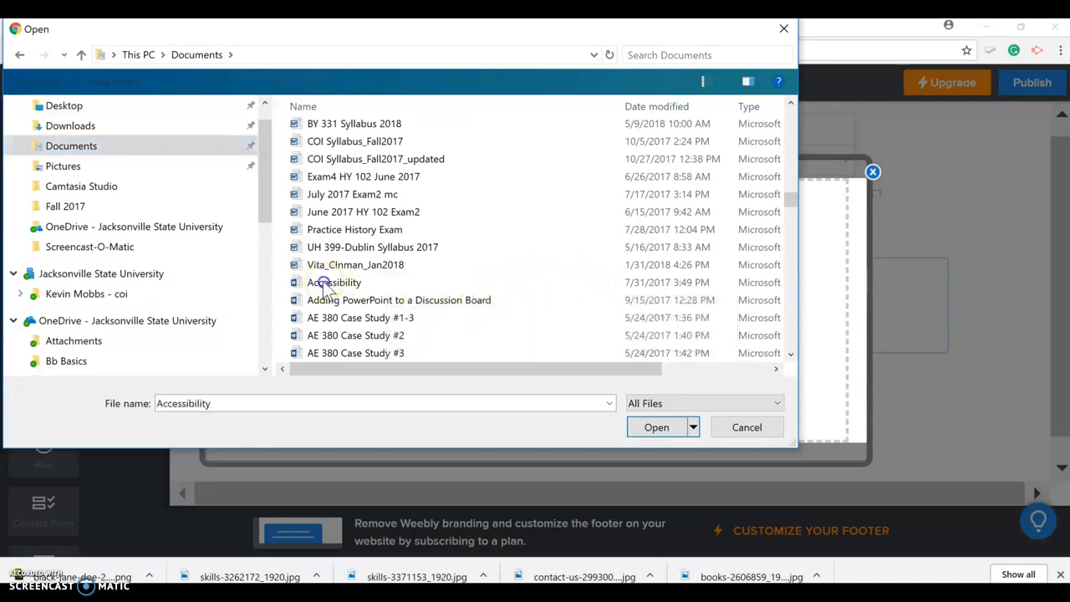
left_click(656, 427)
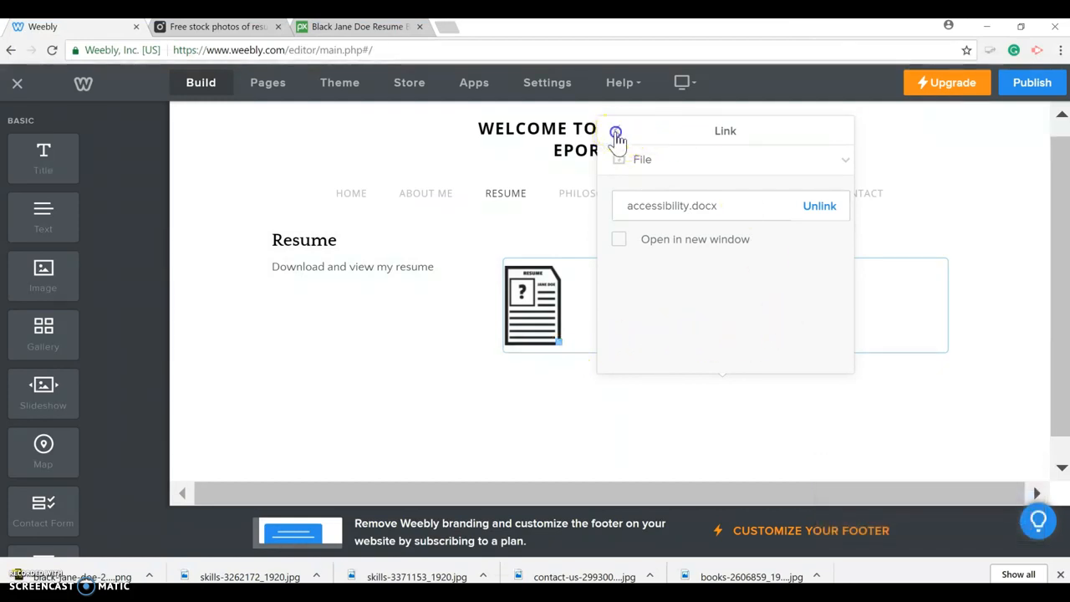
left_click(615, 134)
left_click(1013, 326)
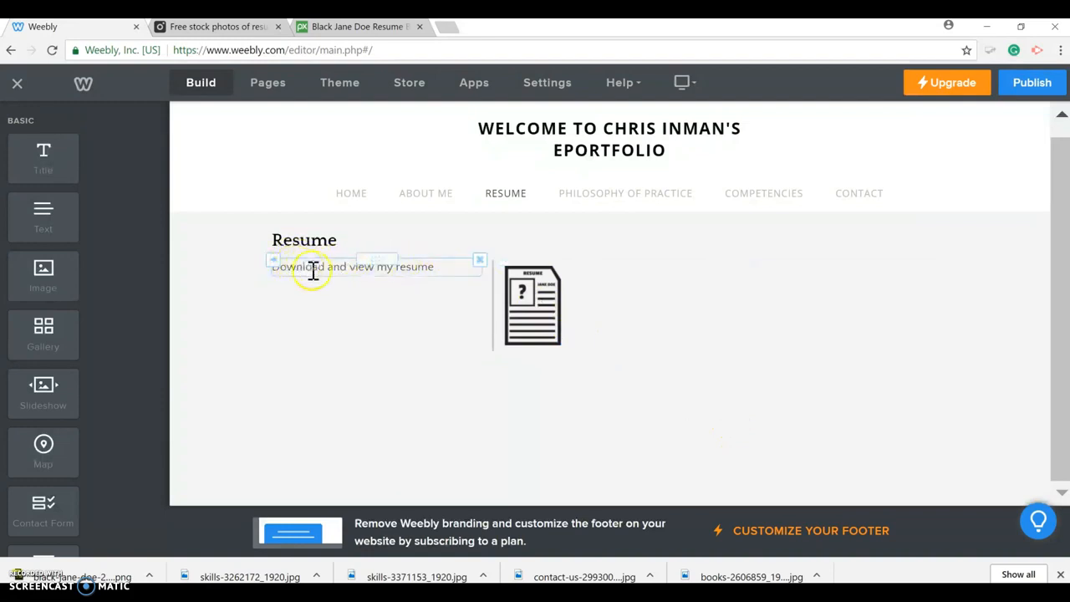
Link the text "Download and view my resume" to the already uploaded file accessibility.docx
left_click(456, 266)
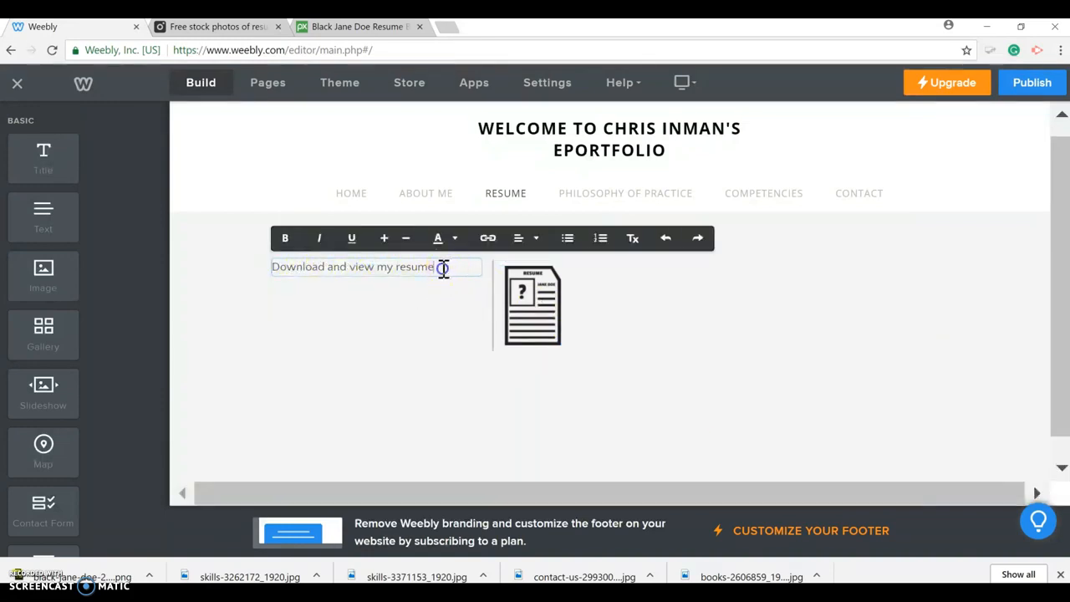
left_click_drag(443, 267, 292, 264)
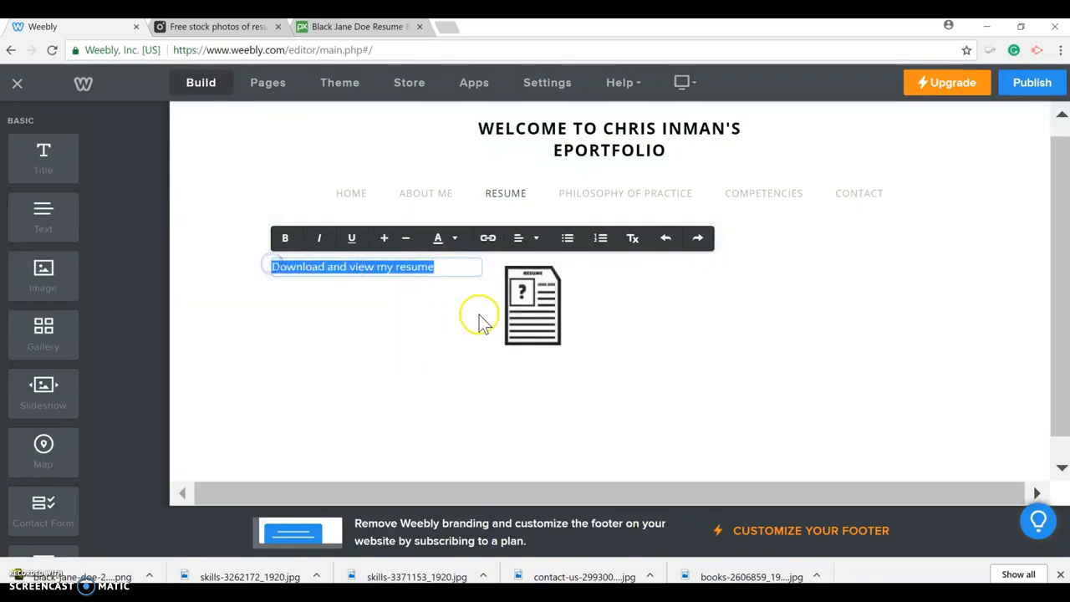
left_click(483, 241)
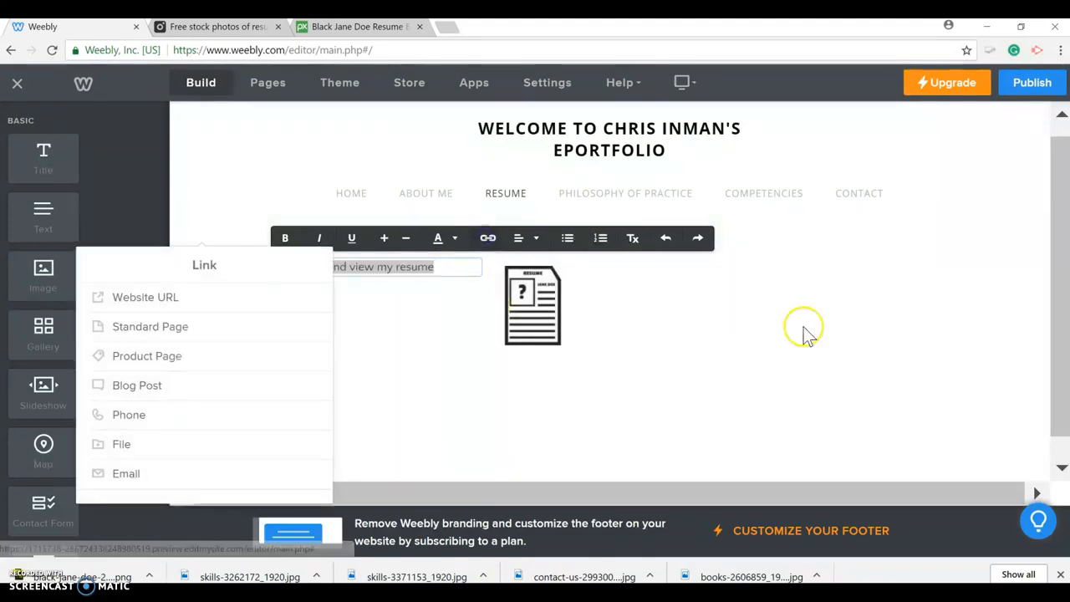
left_click(134, 444)
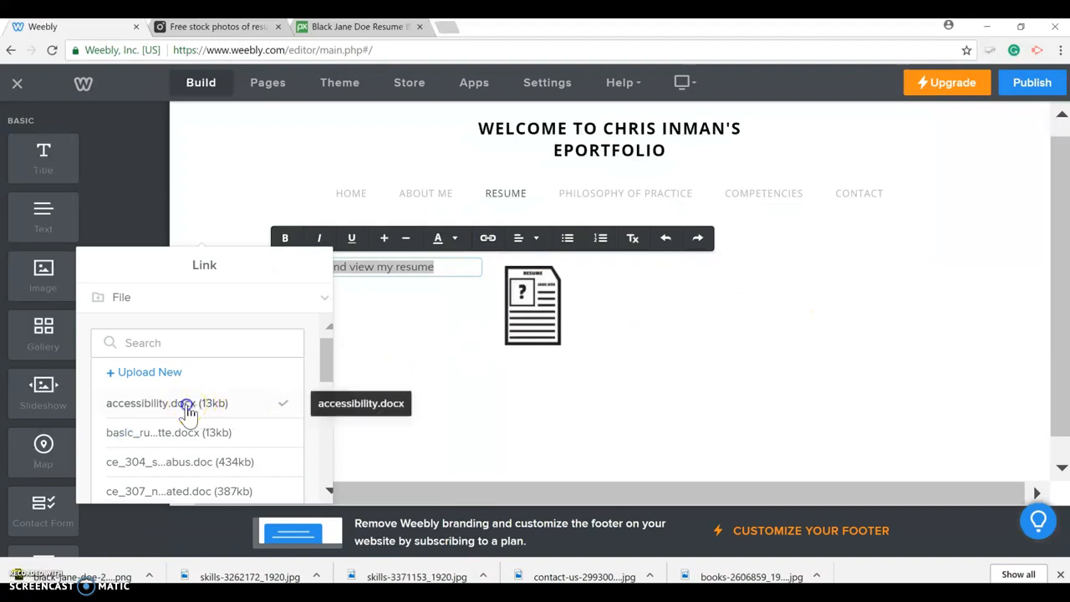
left_click(187, 410)
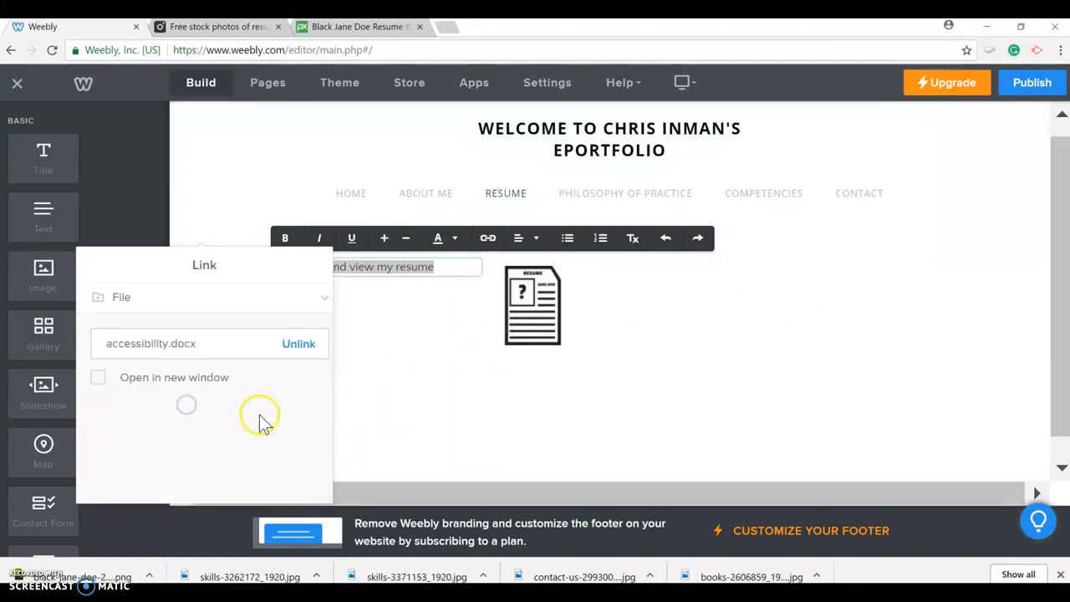
left_click(328, 300)
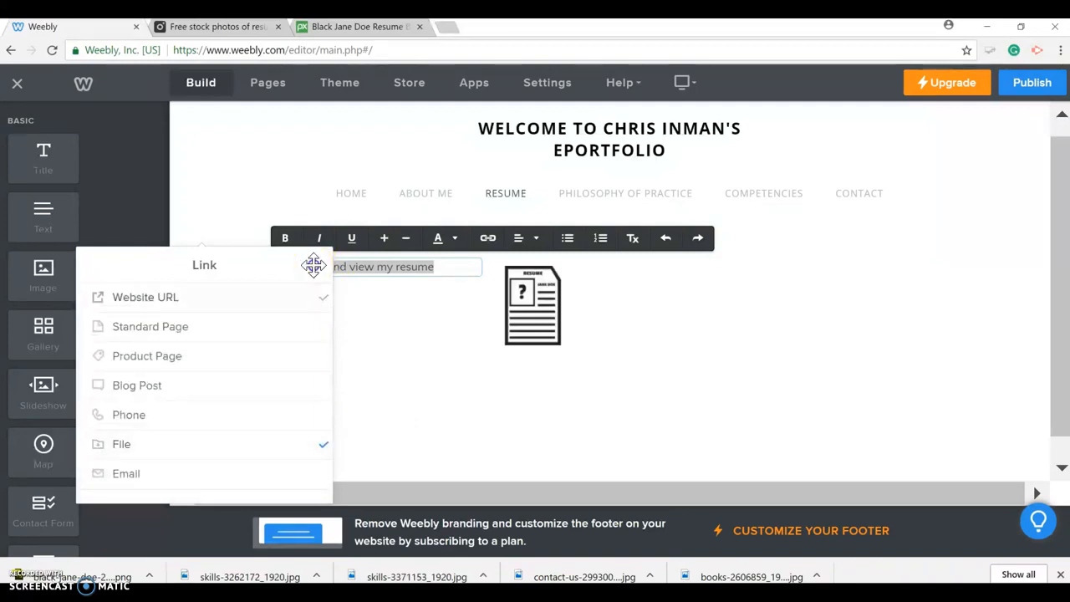
left_click(318, 447)
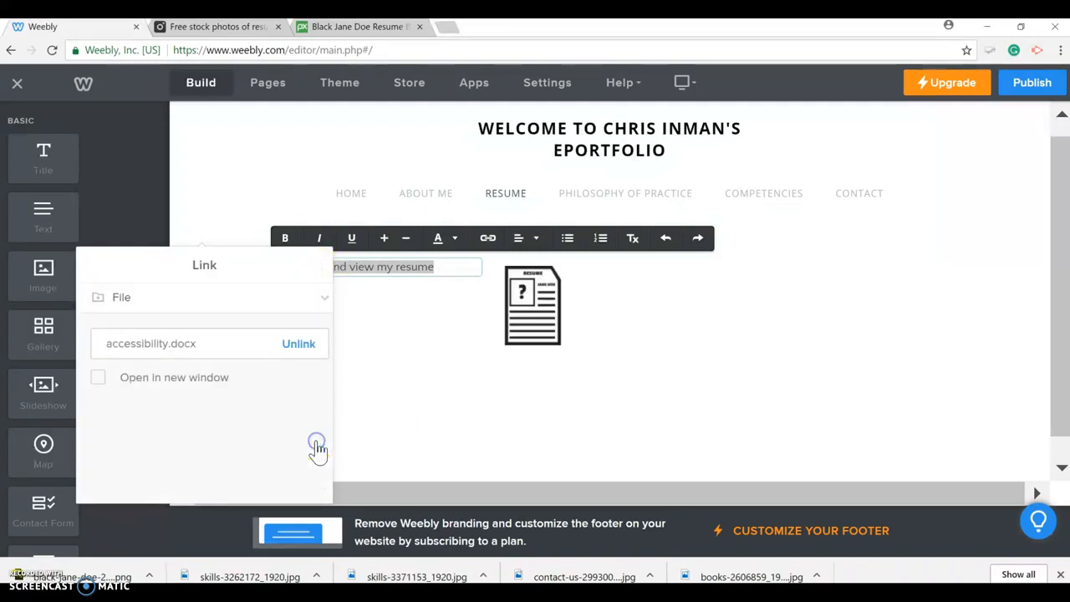
left_click(434, 375)
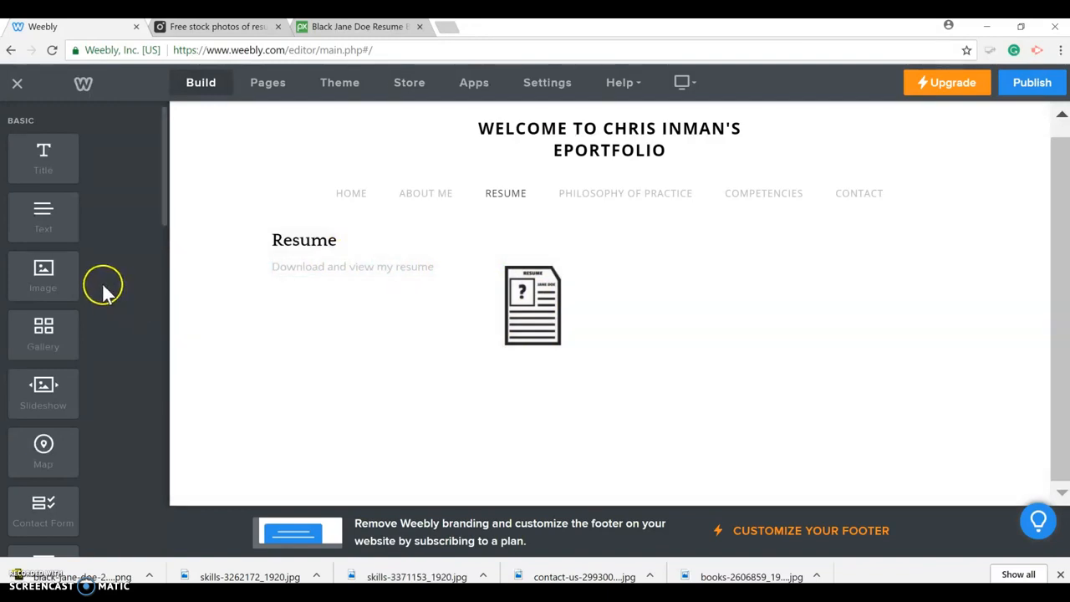
Add a divider across the page beneath the download text and resume image
scroll(117, 281, "down", 4)
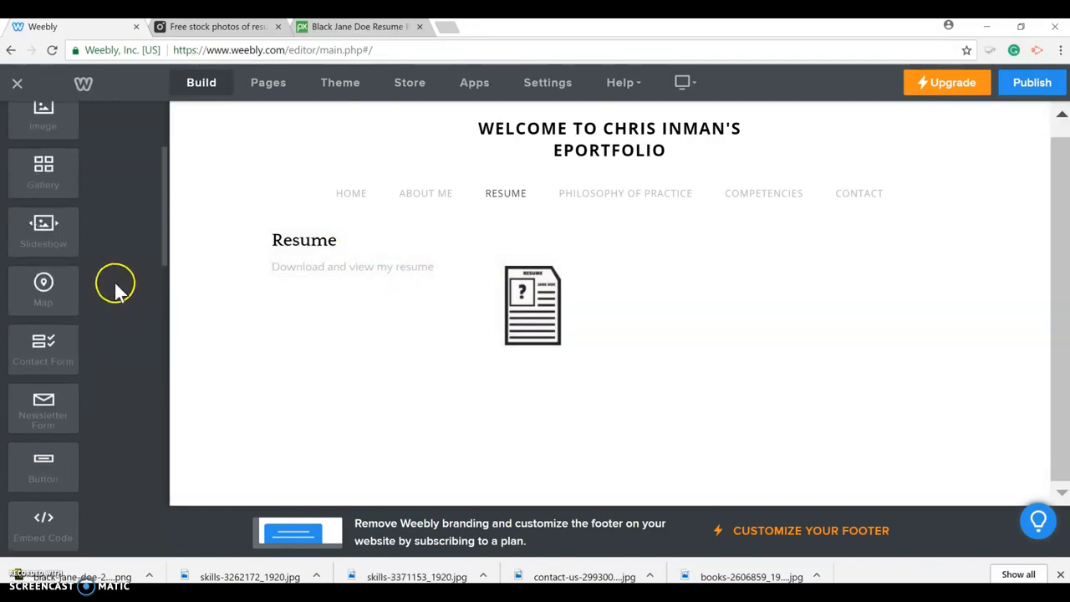
scroll(121, 280, "down", 3)
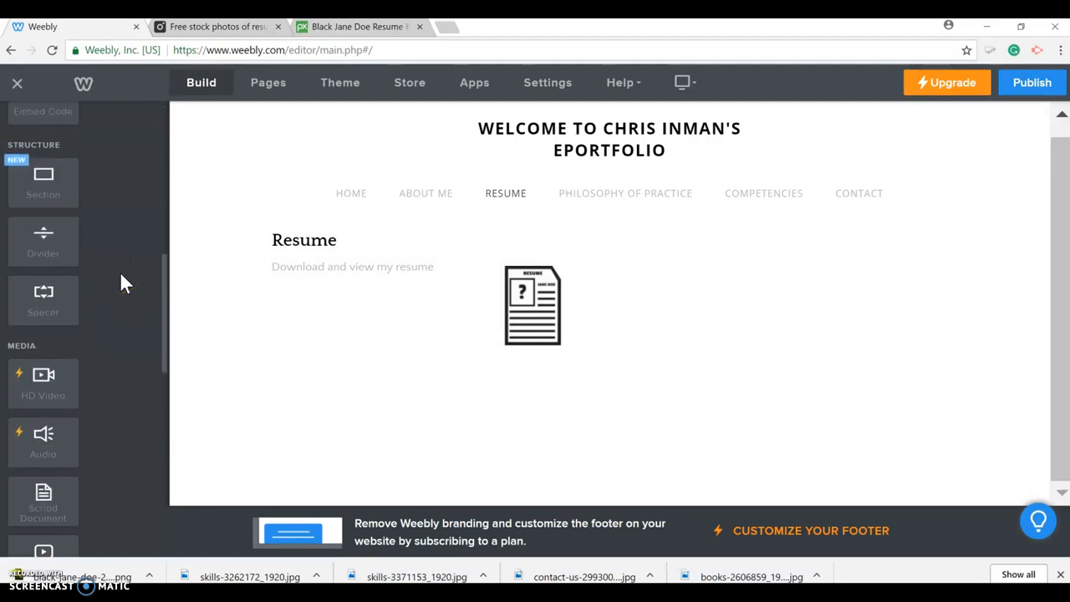
left_click_drag(53, 237, 545, 390)
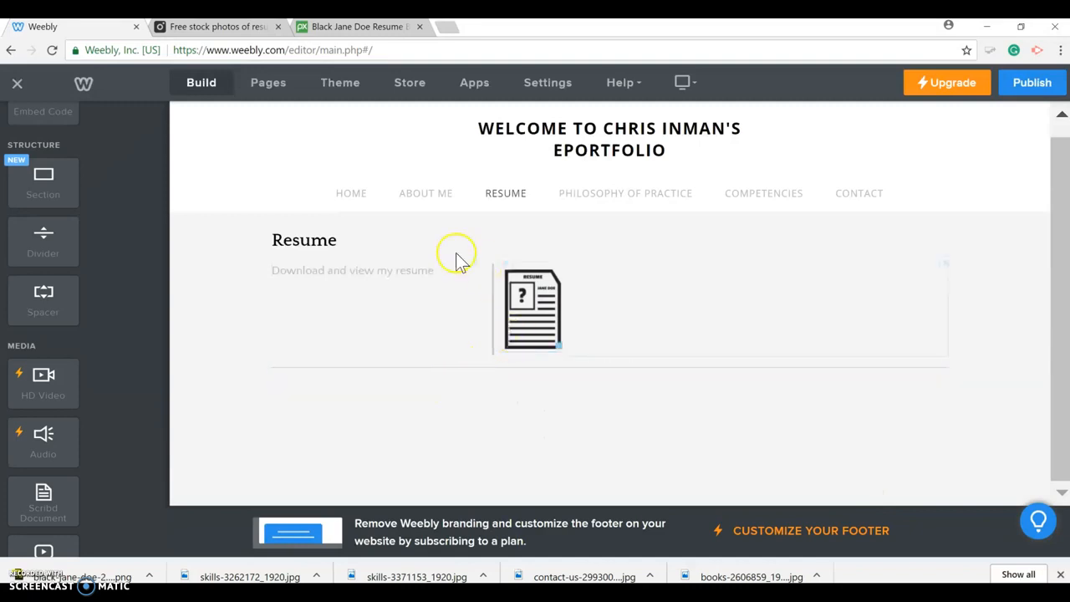
Add a title element below the divider with the text "View my Resume"
scroll(143, 311, "up", 2)
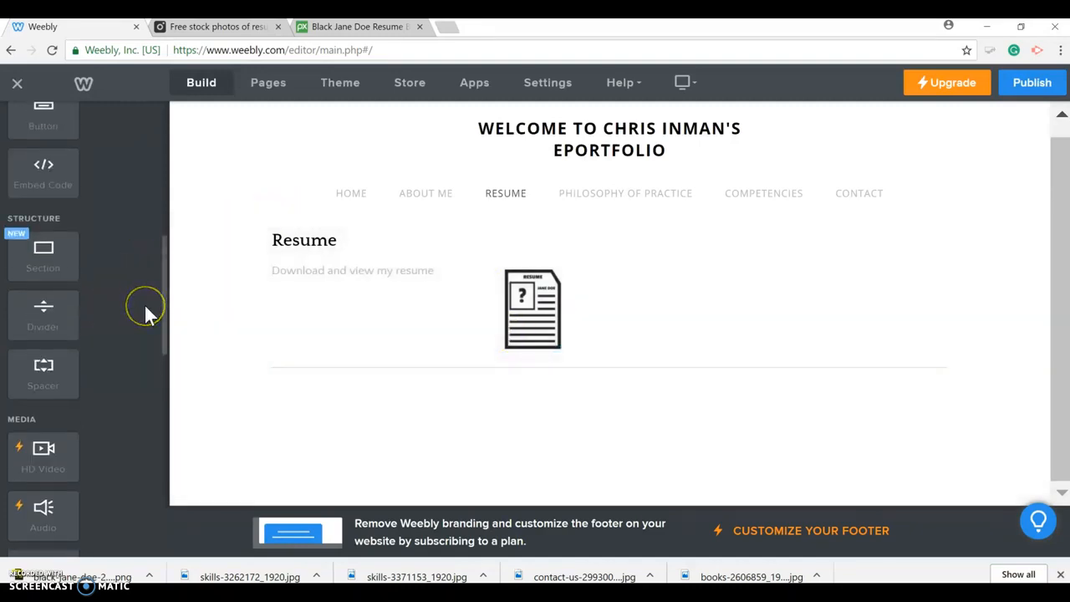
scroll(144, 314, "down", 5)
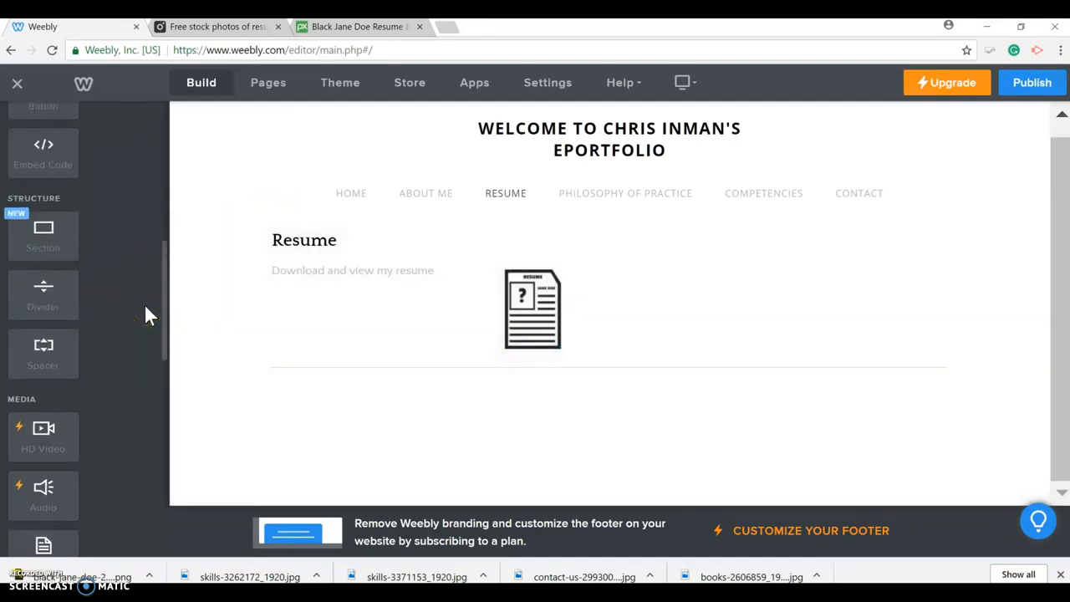
scroll(149, 315, "up", 12)
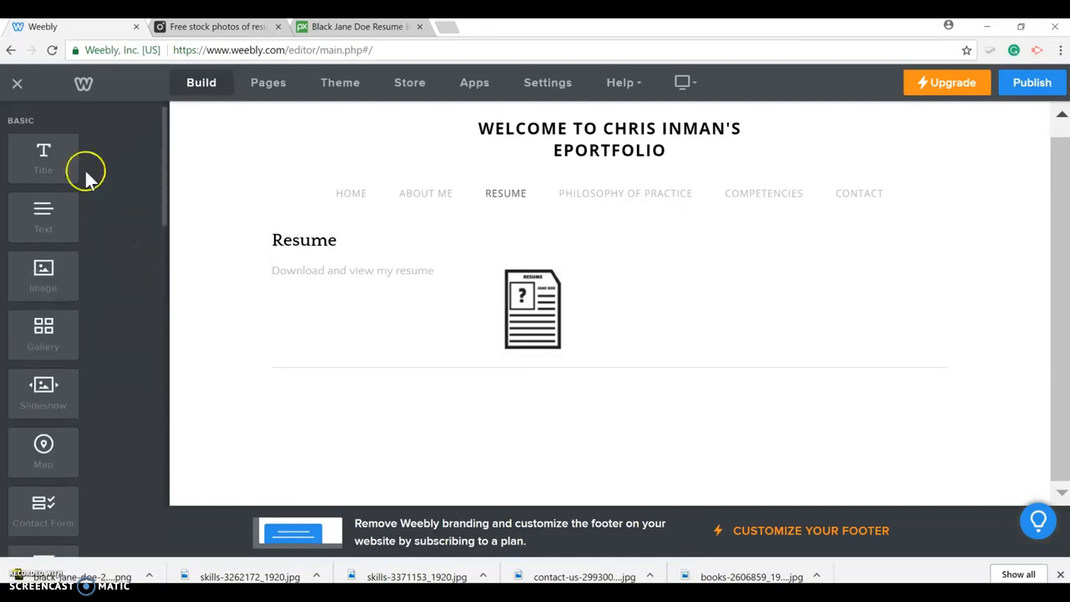
scroll(122, 351, "down", 2)
scroll(122, 351, "down", 5)
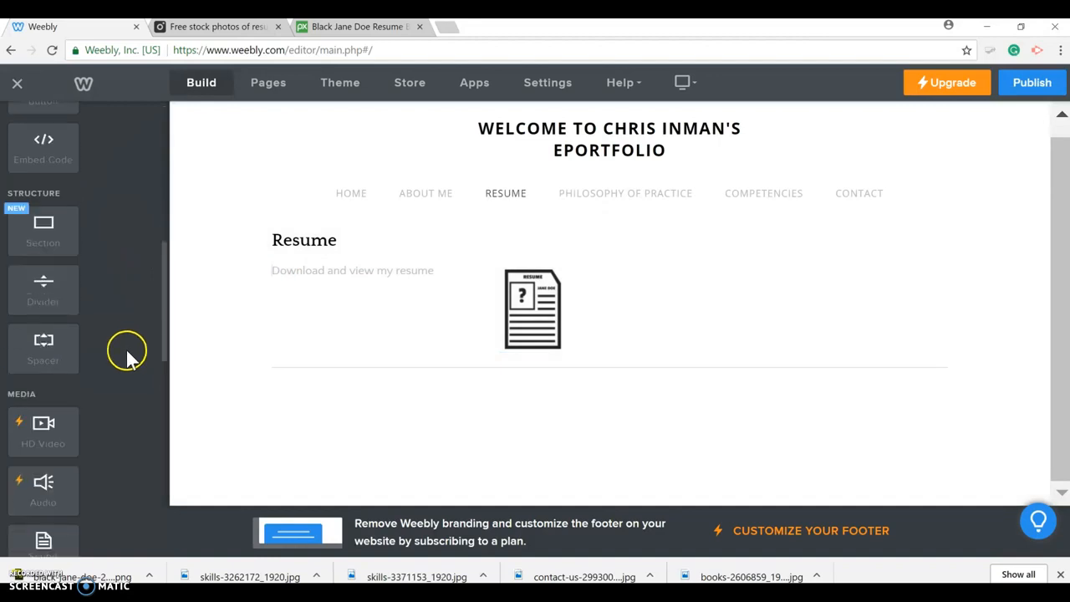
scroll(125, 297, "up", 7)
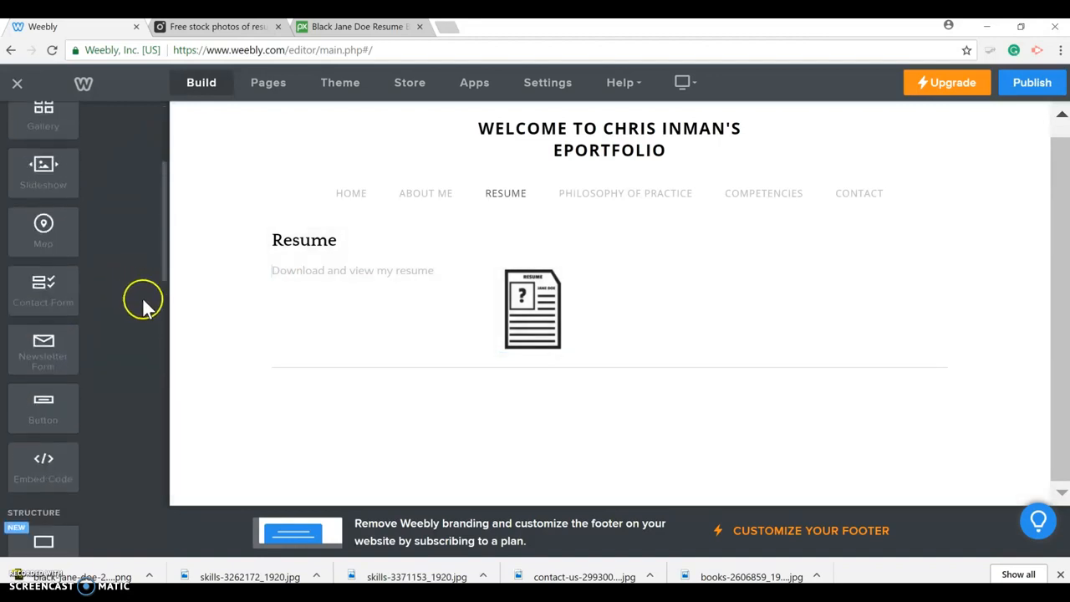
left_click_drag(42, 156, 304, 420)
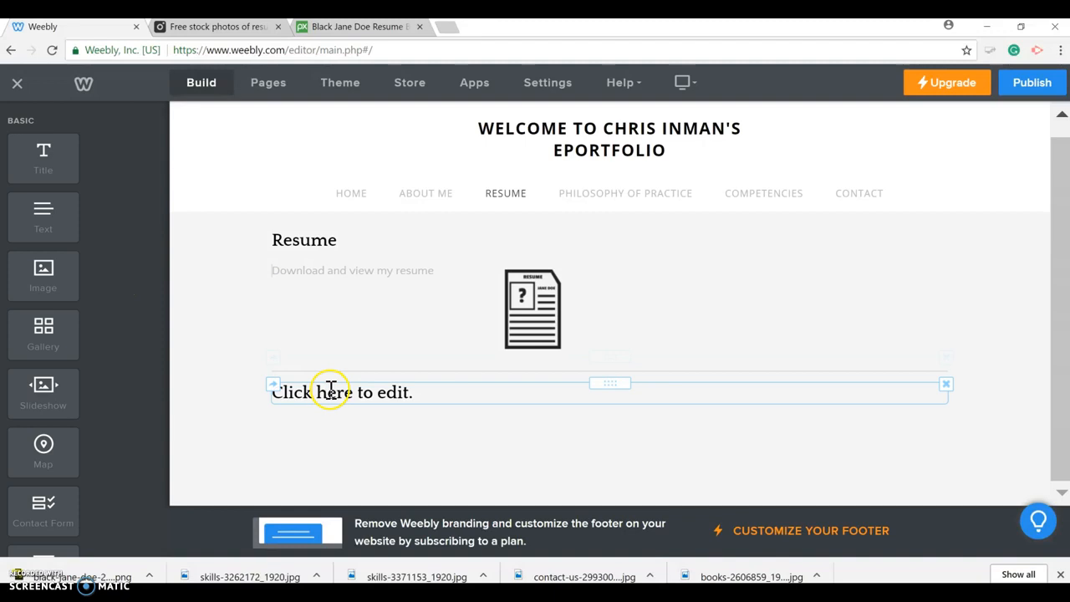
left_click(331, 389)
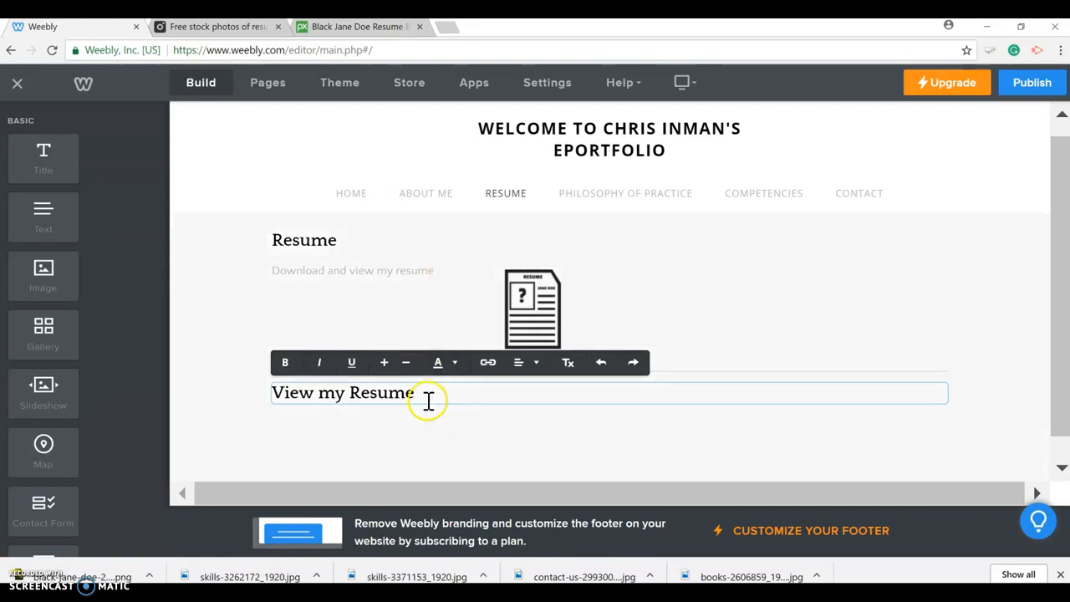
left_click(855, 336)
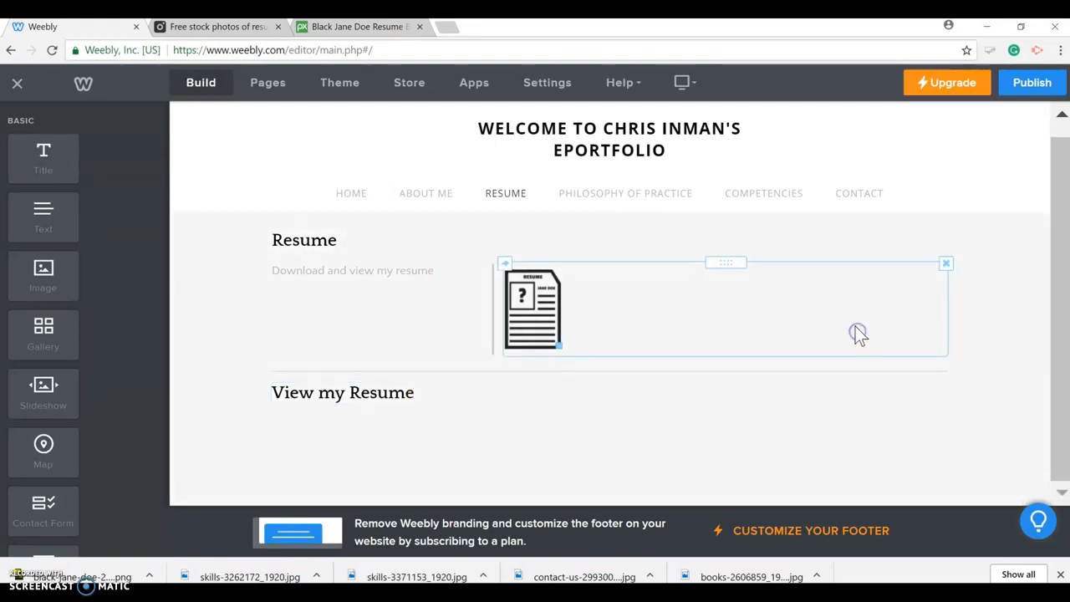
Change the linked text beside the resume image to read "Download my resume"
left_click(363, 272)
left_click_drag(330, 272, 468, 276)
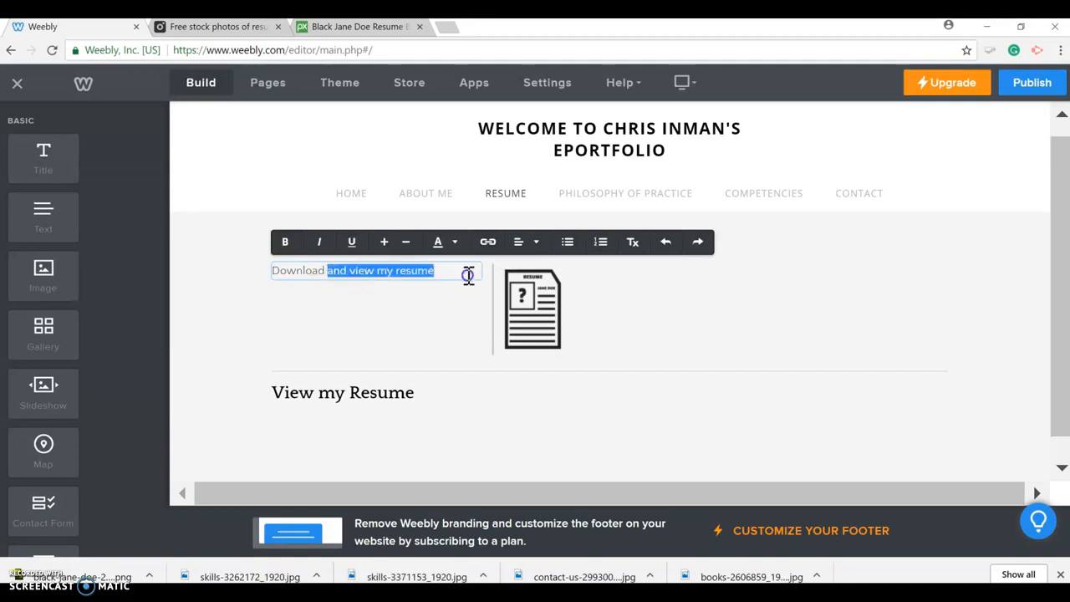
key("BackSpace")
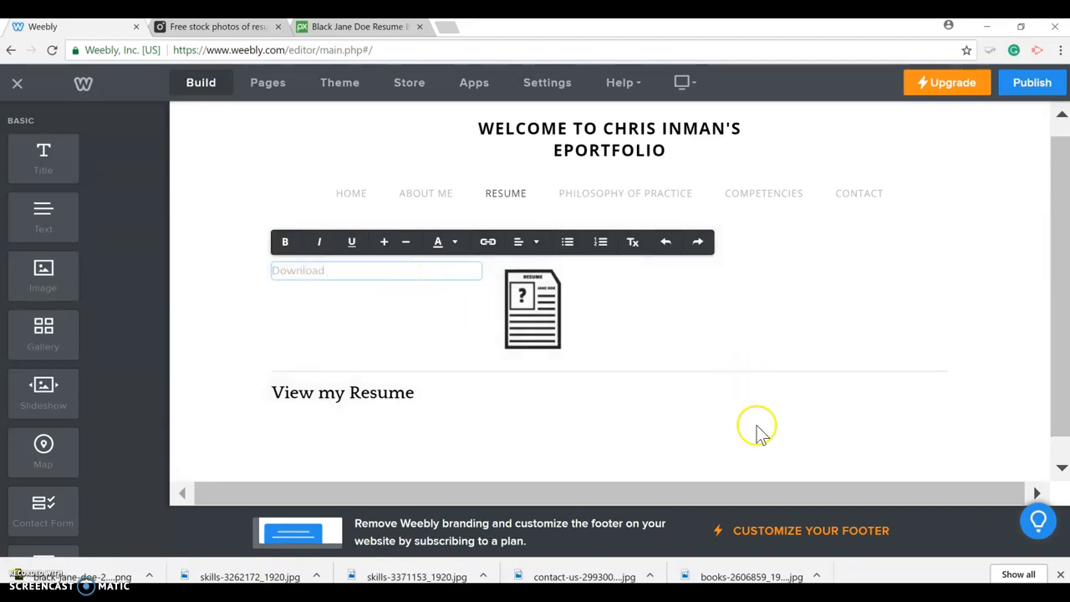
left_click(757, 426)
left_click(333, 270)
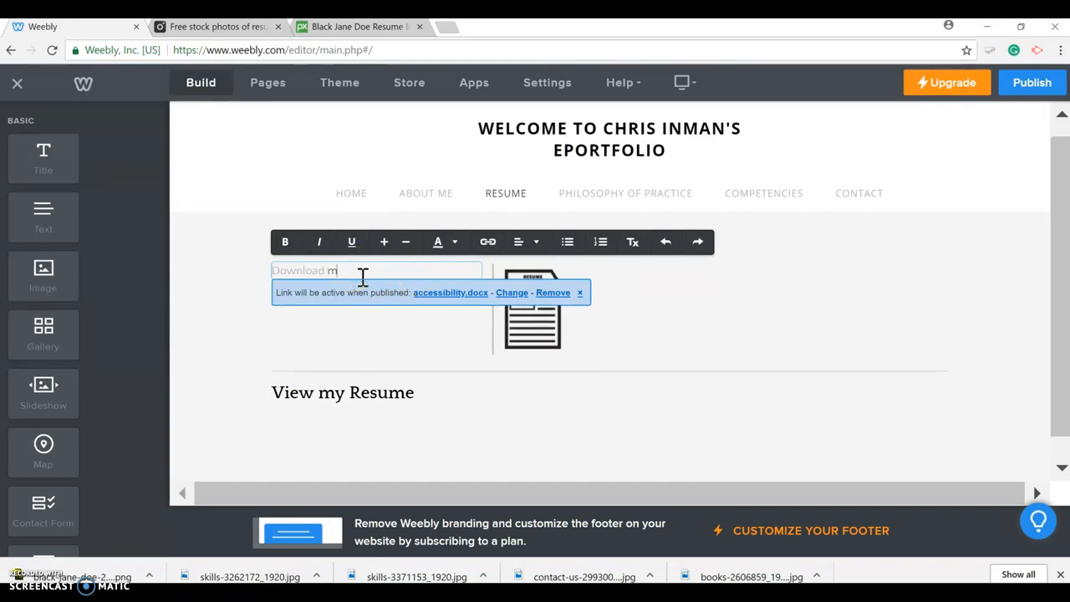
left_click(812, 405)
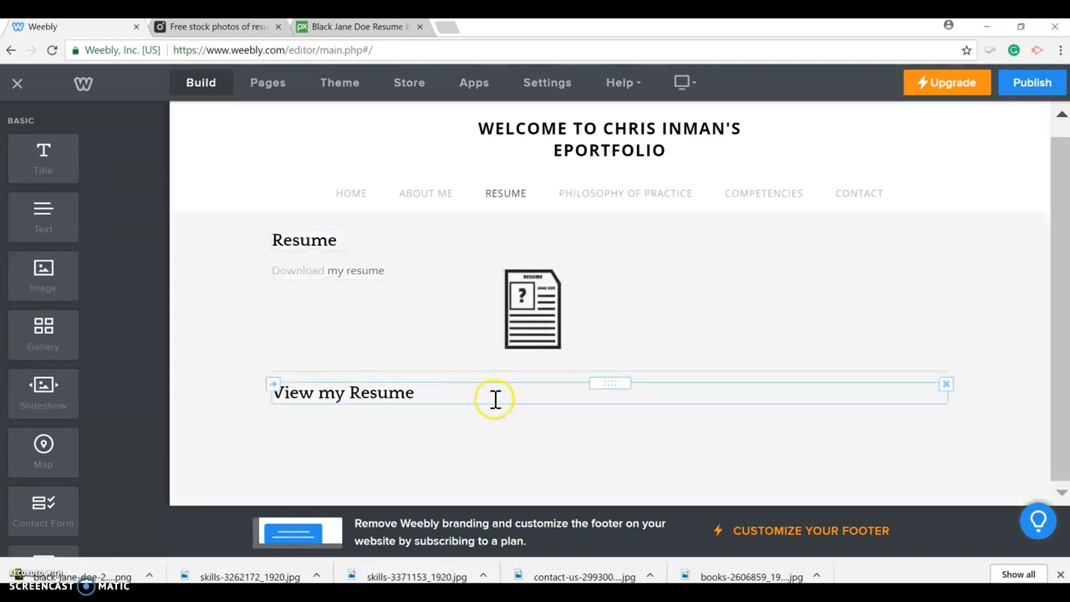
left_click(326, 272)
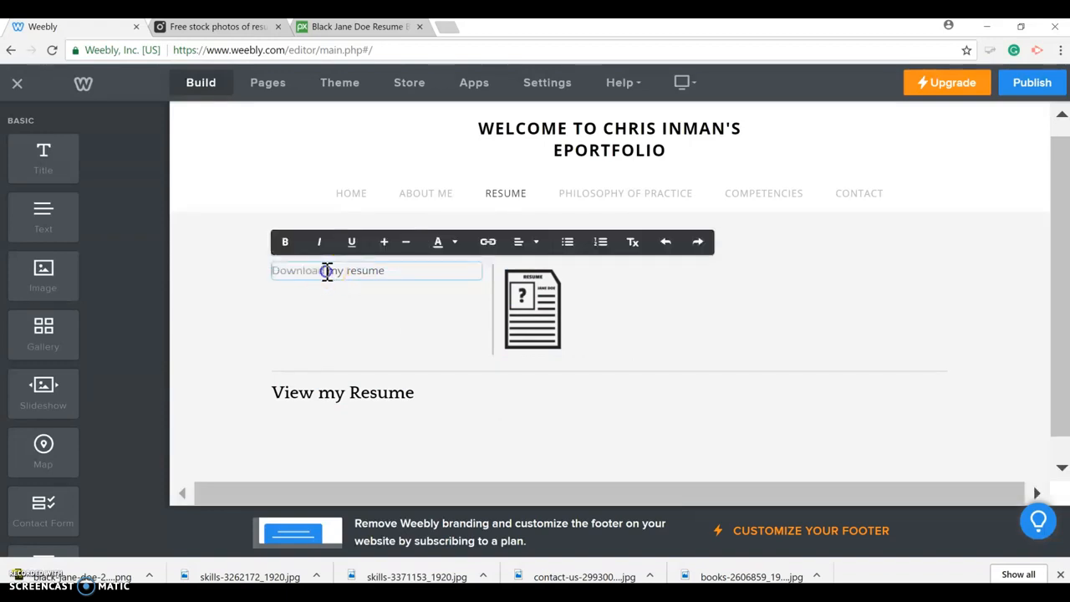
left_click_drag(411, 273, 251, 264)
left_click(416, 305)
double_click(323, 270)
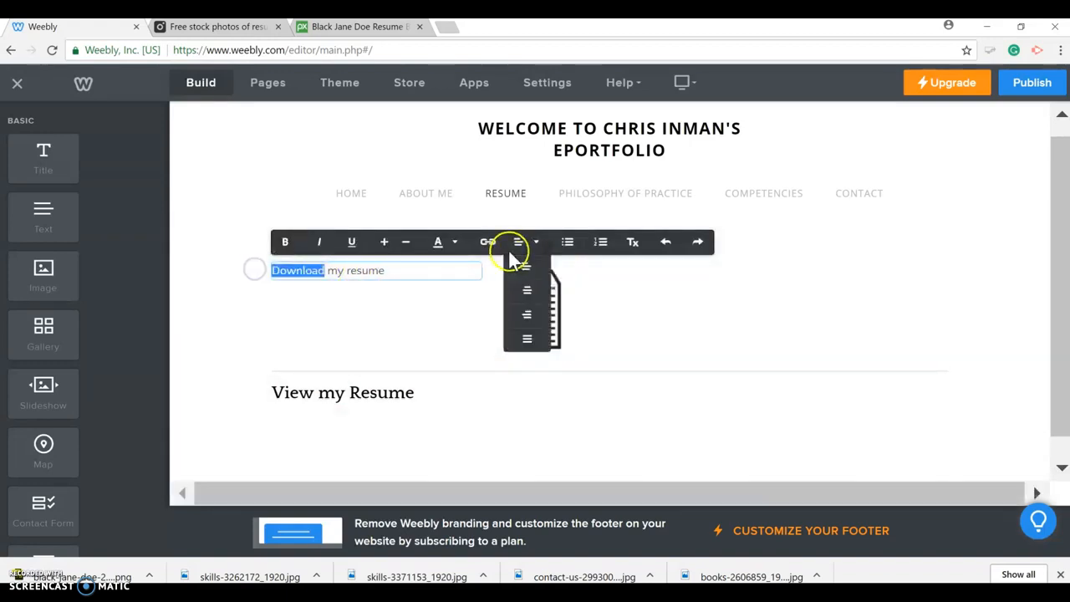
left_click(489, 241)
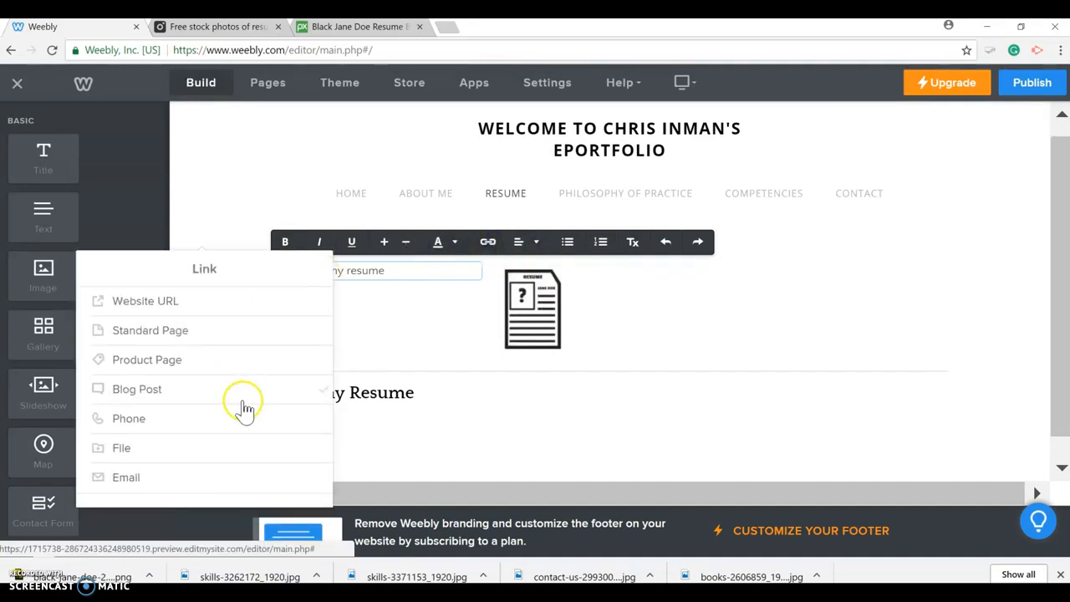
left_click(409, 319)
Link the whole text "Download my resume" to the file accessibility.docx
left_click_drag(411, 273, 231, 267)
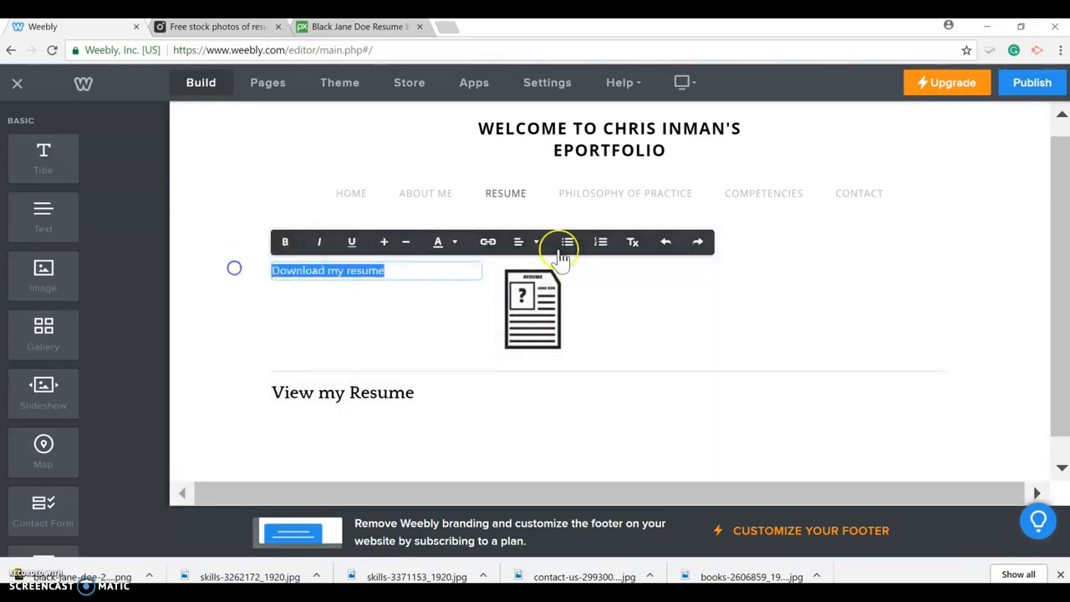
left_click(489, 241)
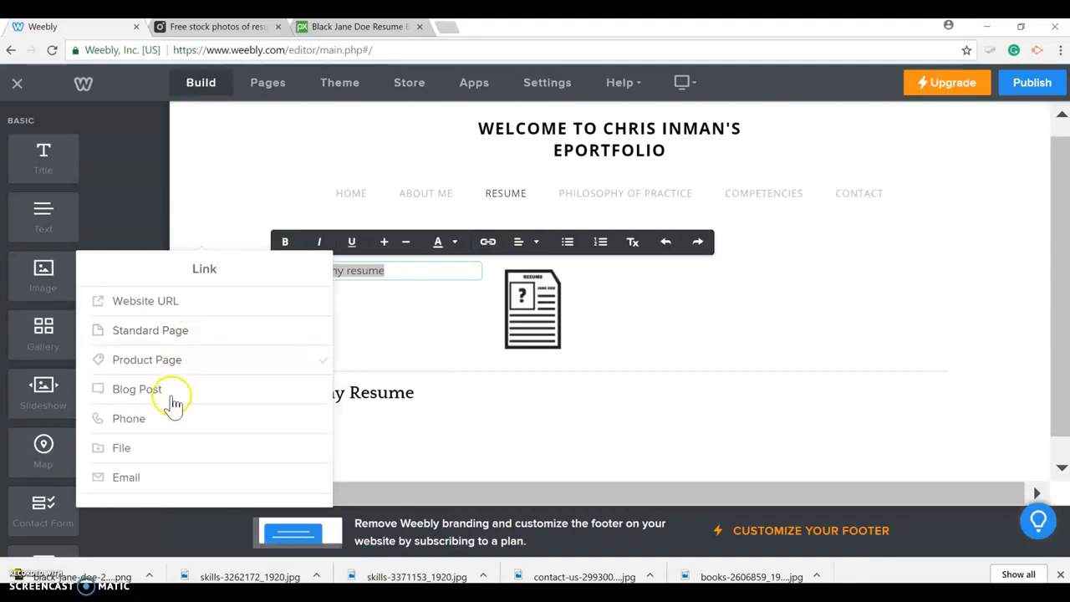
left_click(152, 459)
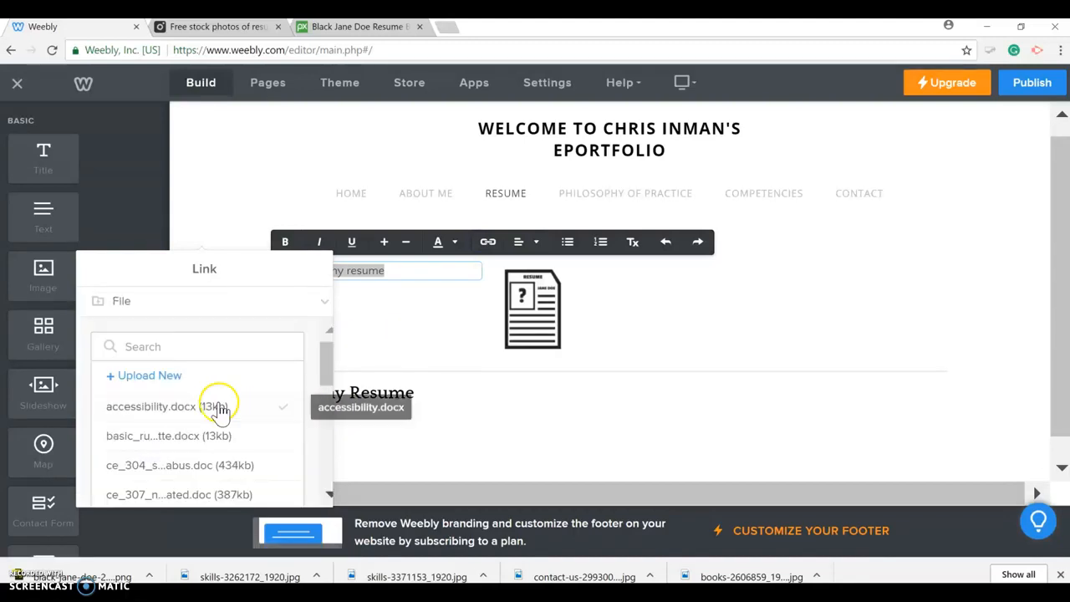
left_click(197, 406)
left_click(468, 338)
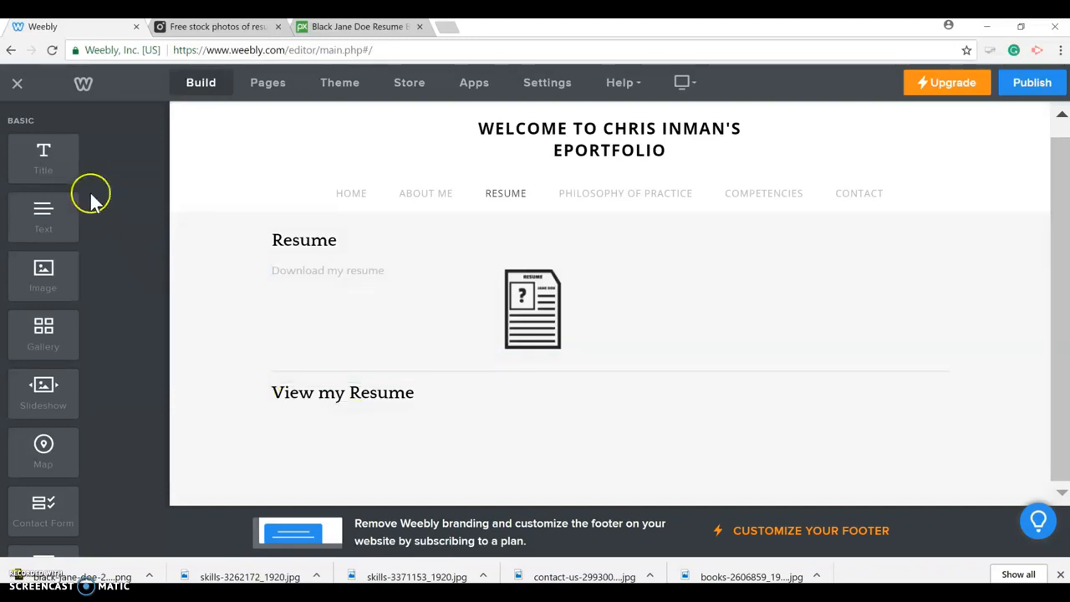
Add a Scribd Document element below the "View my Resume" title and select its blank document
scroll(68, 213, "down", 10)
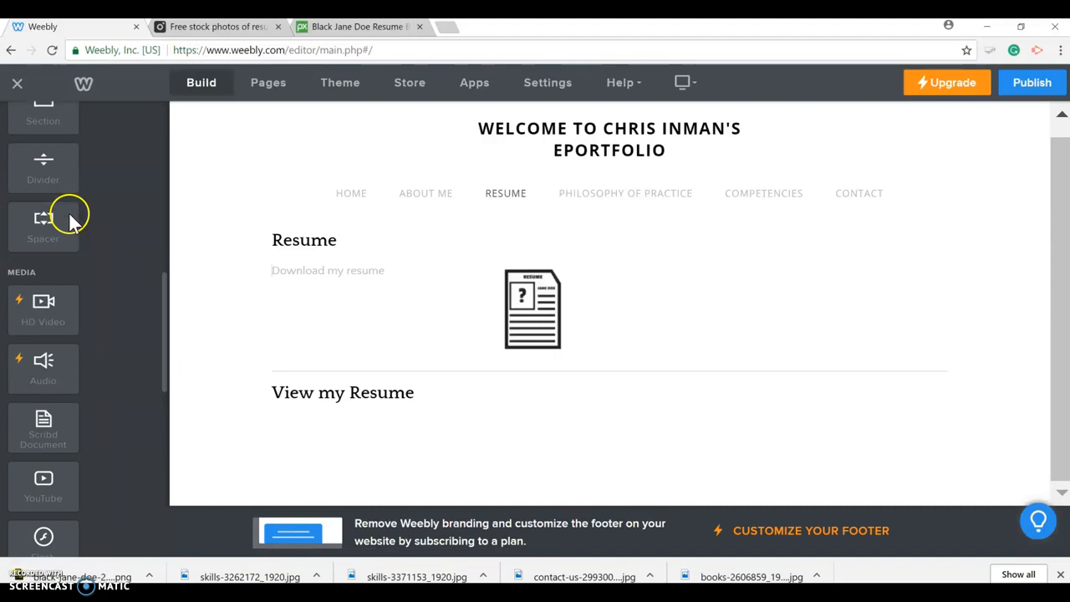
scroll(69, 217, "down", 3)
left_click_drag(36, 277, 370, 426)
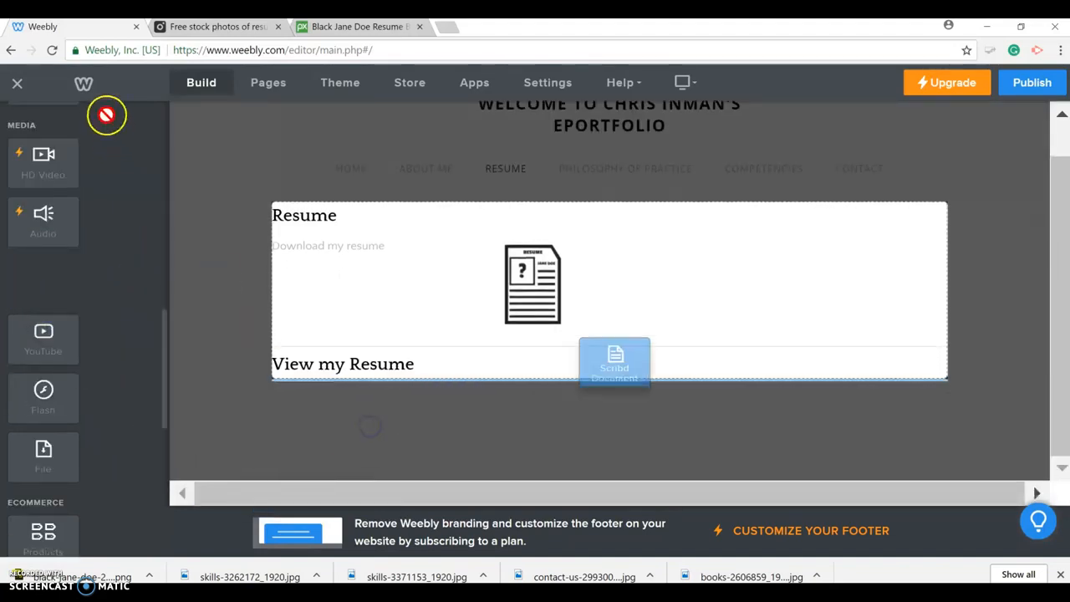
scroll(625, 297, "down", 4)
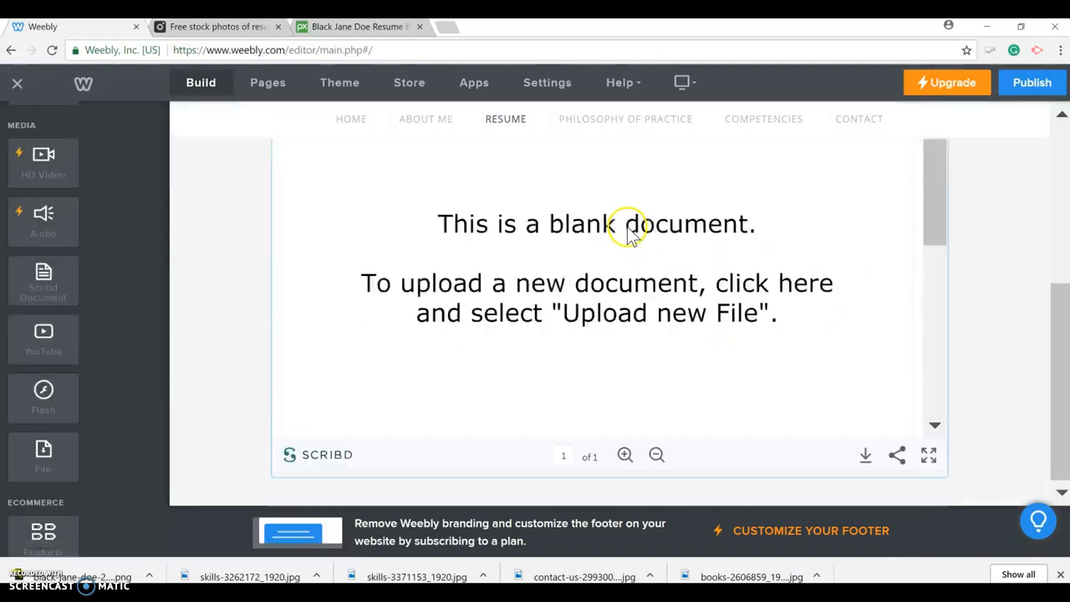
scroll(691, 228, "up", 1)
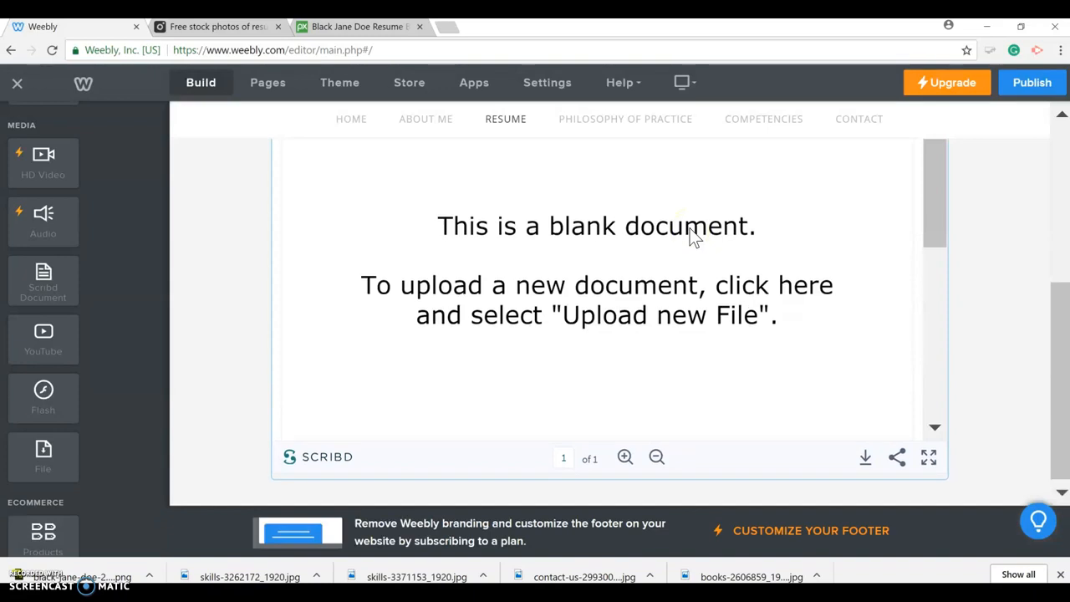
left_click(643, 249)
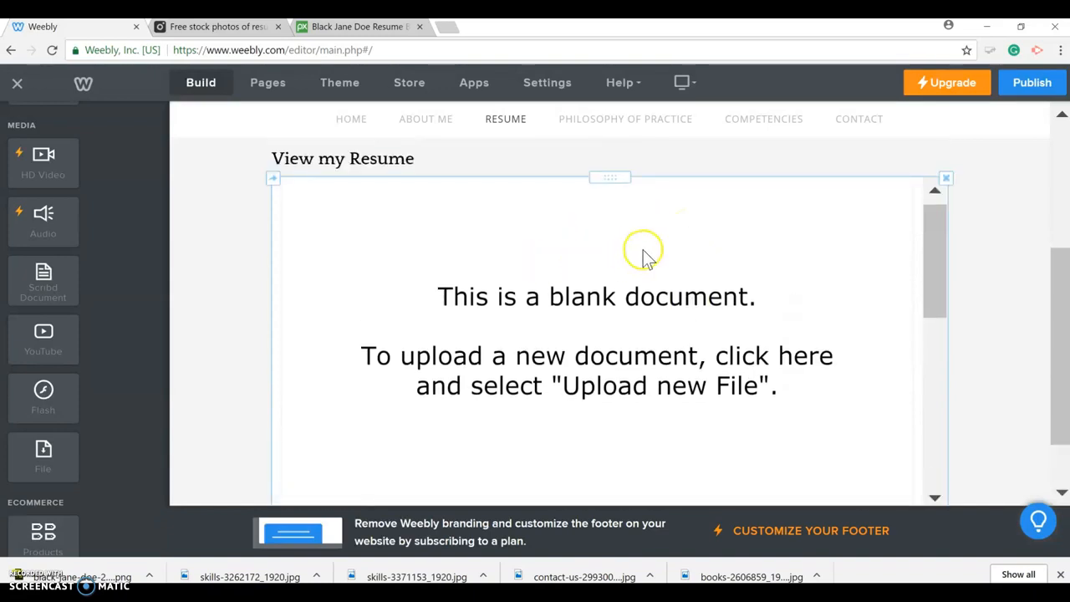
Upload the Disability Accommodations Statement document from the Documents folder into the Scribd Document element under "View my Resume"
left_click(633, 253)
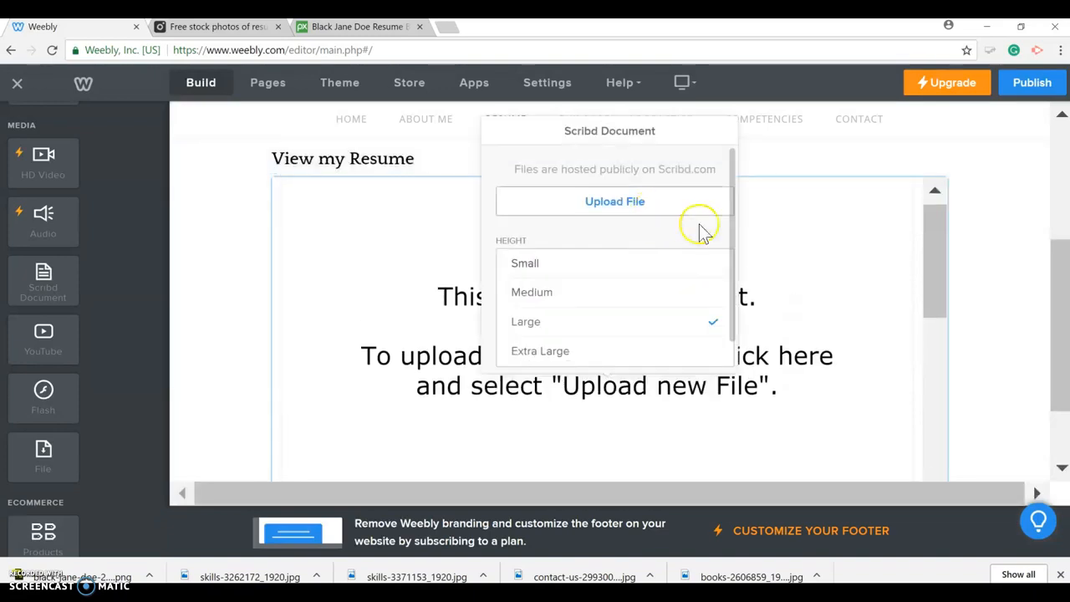
left_click(616, 201)
left_click(597, 356)
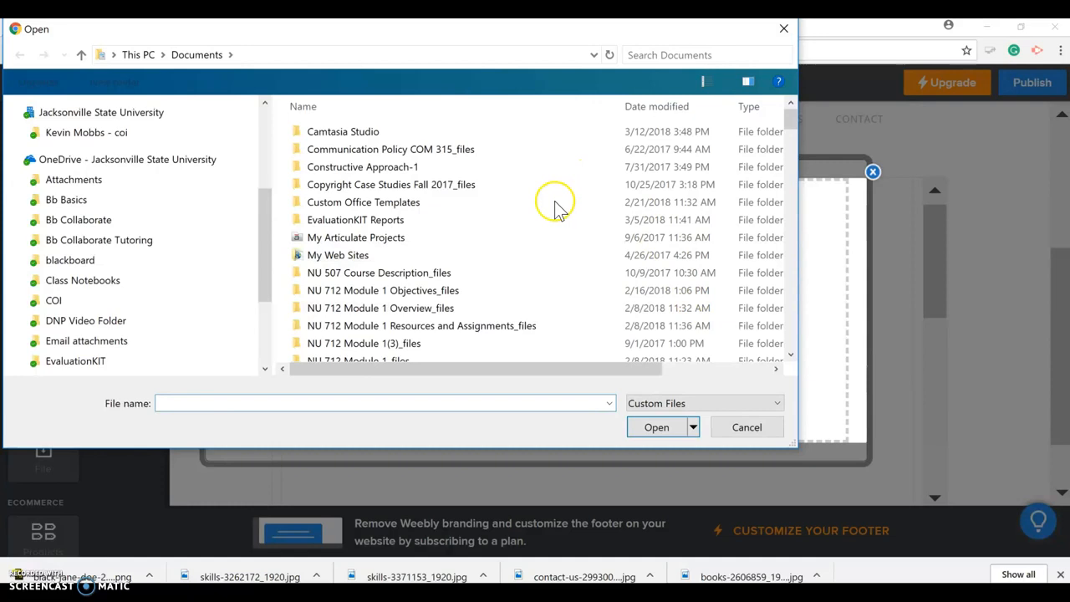
scroll(555, 209, "down", 10)
scroll(568, 216, "down", 7)
scroll(574, 216, "up", 7)
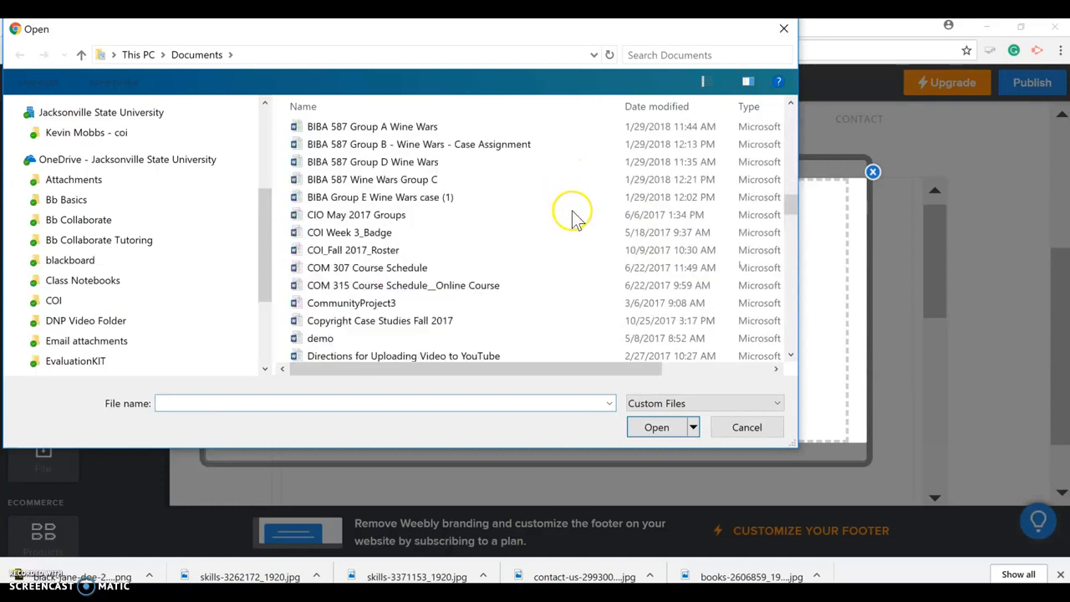
left_click(326, 214)
left_click(657, 427)
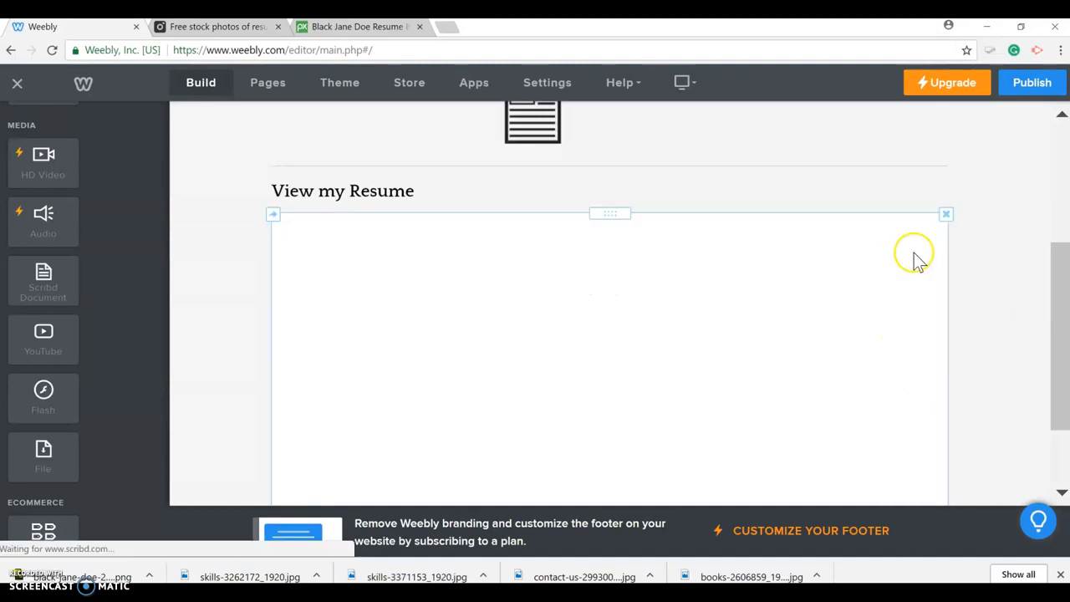
Examine the embedded document viewer and the layout of the whole Resume page
scroll(909, 255, "down", 2)
scroll(910, 260, "up", 1)
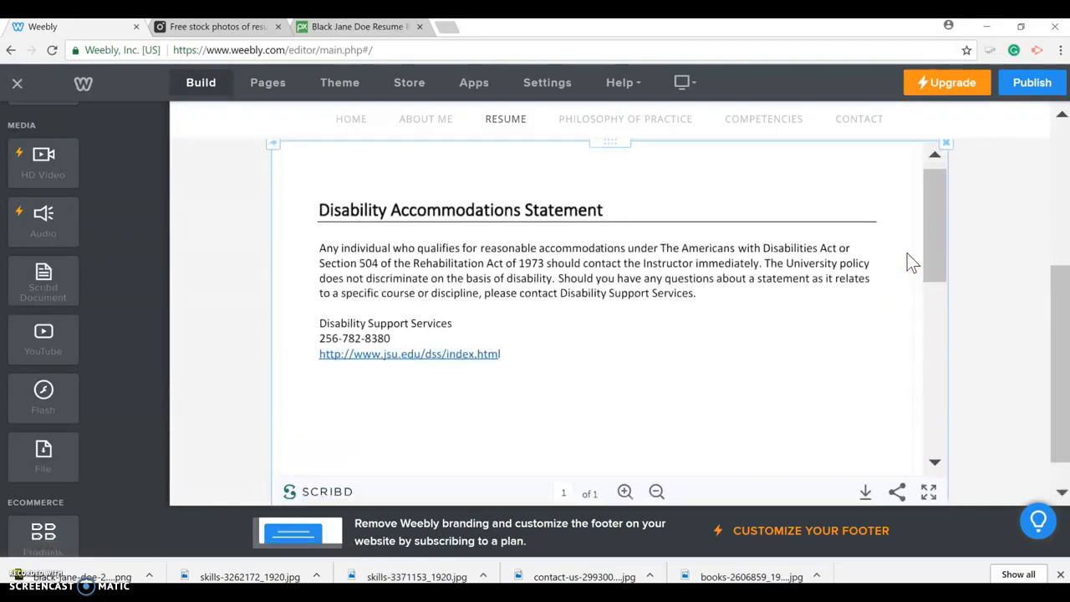
left_click(901, 206)
left_click(934, 261)
scroll(952, 285, "down", 1)
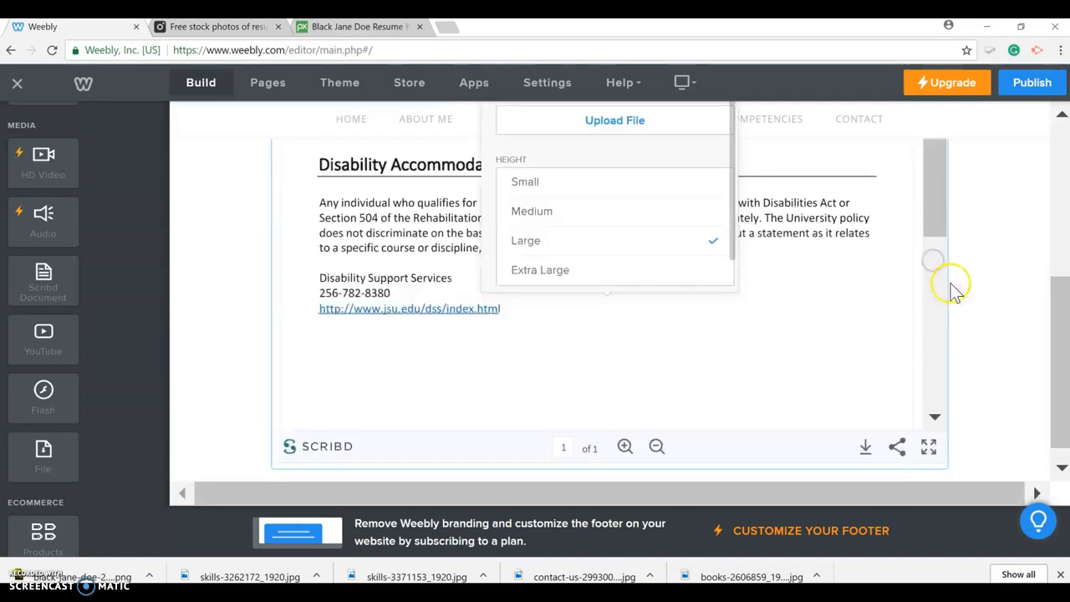
scroll(960, 281, "up", 3)
left_click(1018, 277)
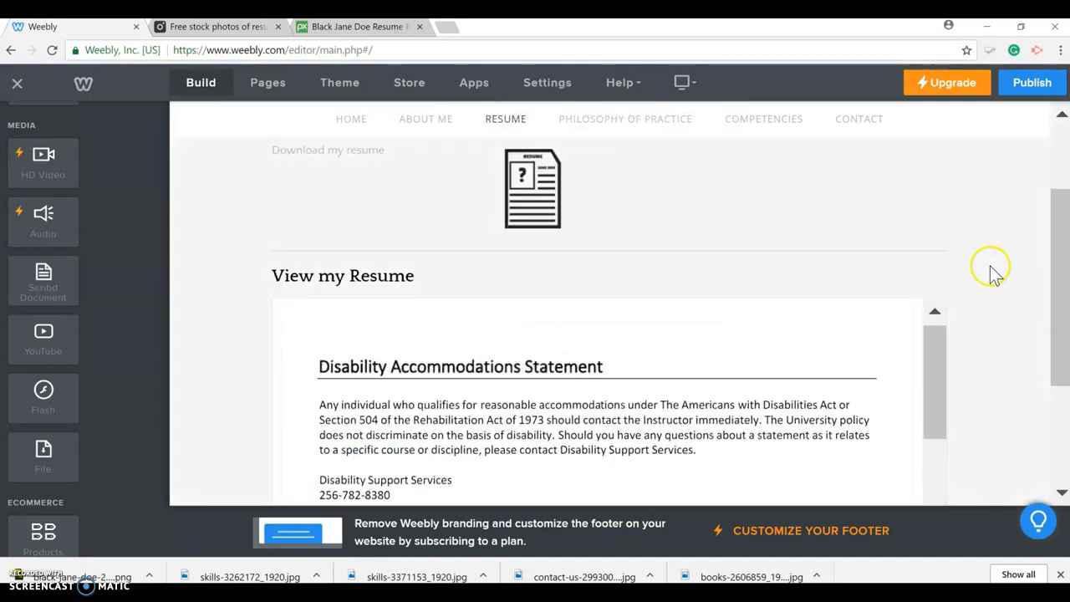
scroll(985, 263, "down", 2)
scroll(983, 331, "up", 1)
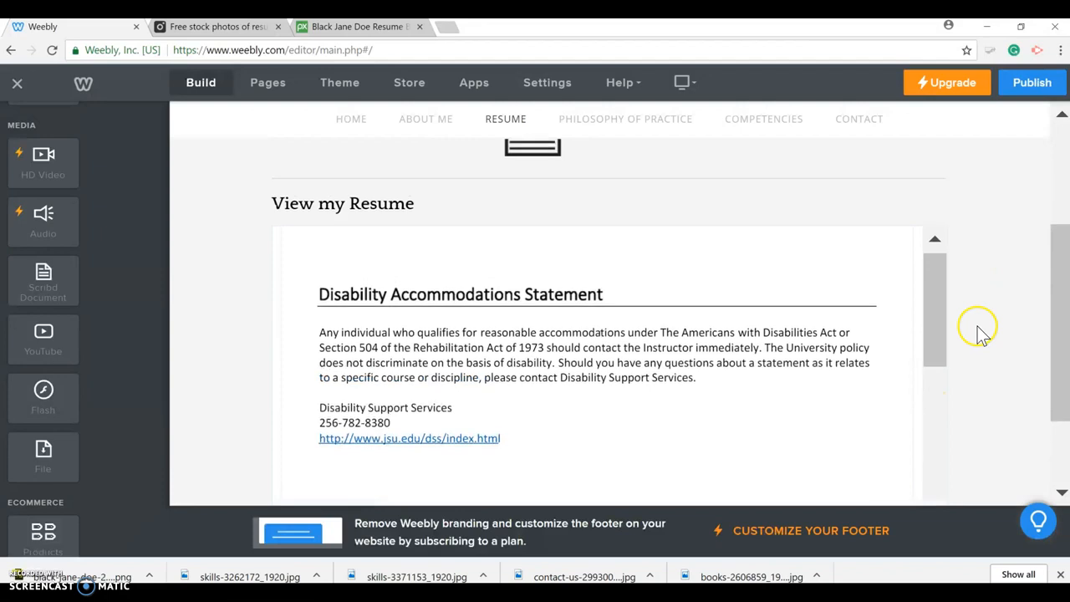
scroll(983, 332, "up", 1)
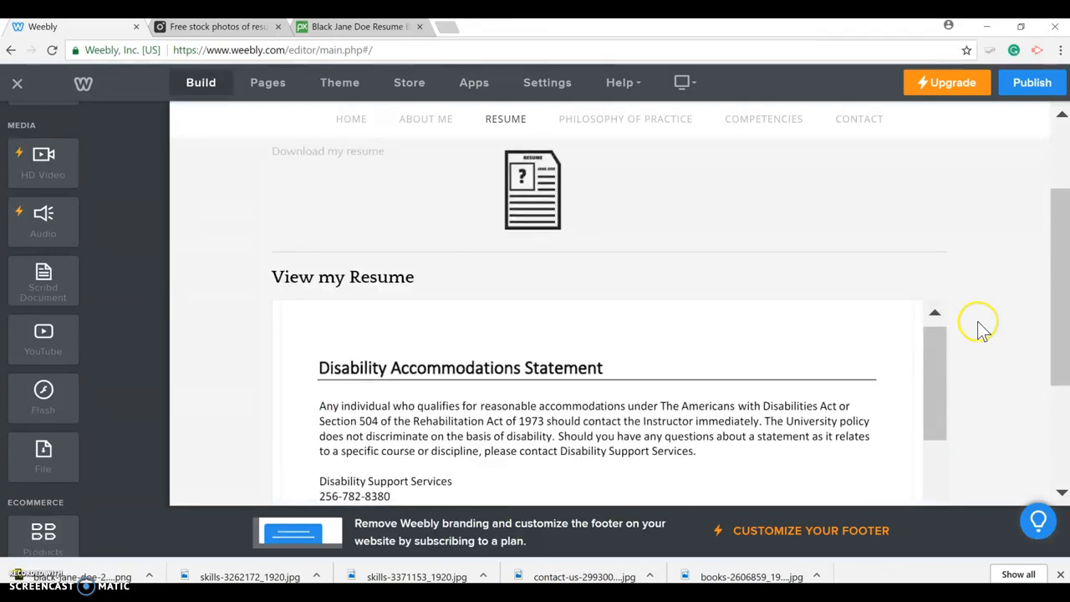
scroll(991, 318, "up", 1)
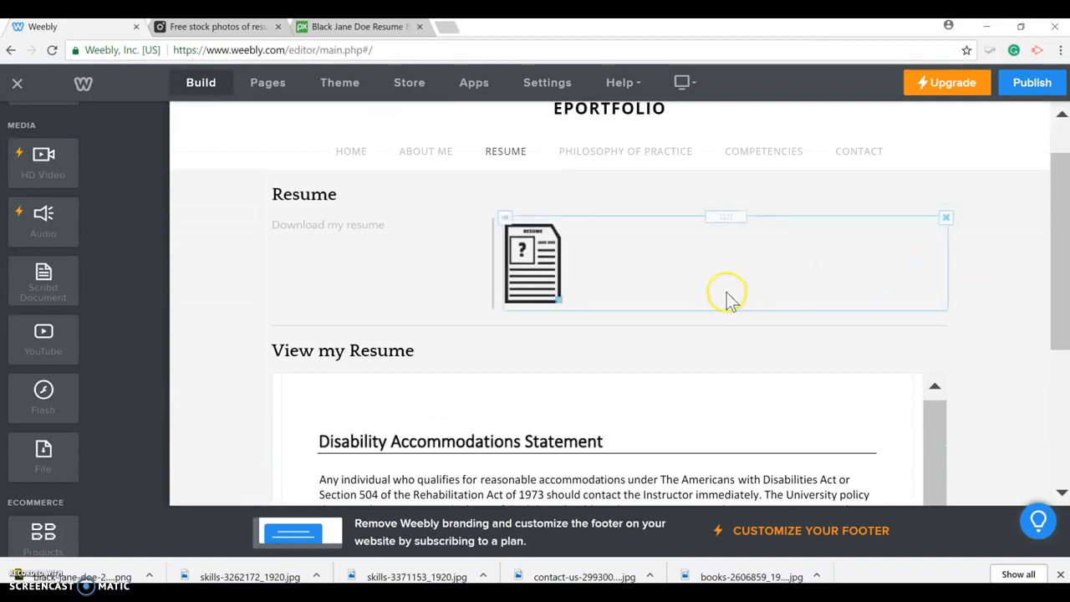
On the Philosophy of Practice page, add a title element reading "My Philosphy of DNP Practice"
left_click(651, 155)
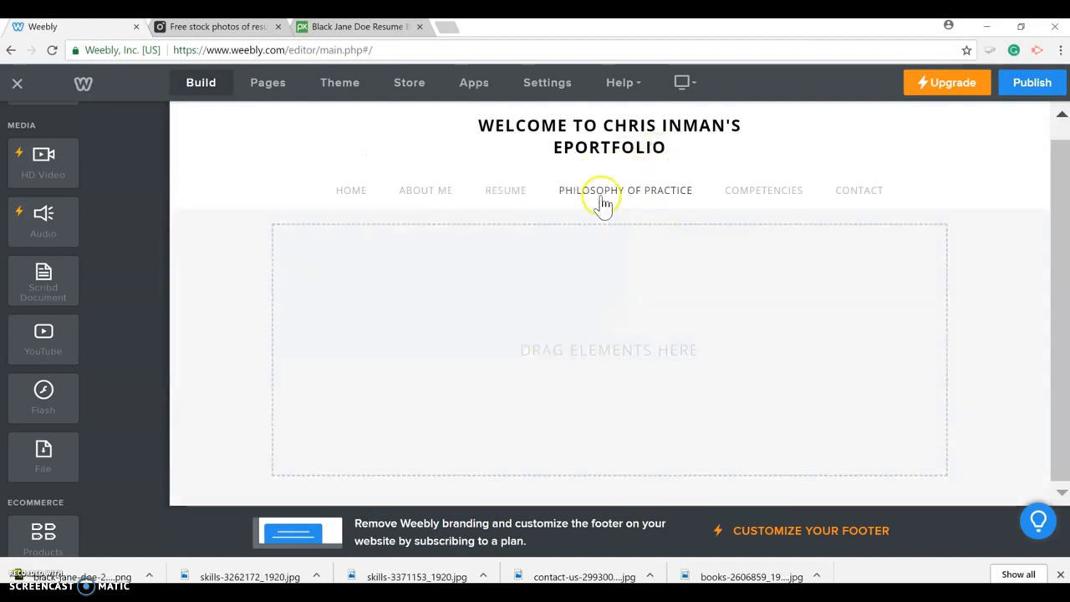
scroll(53, 311, "up", 10)
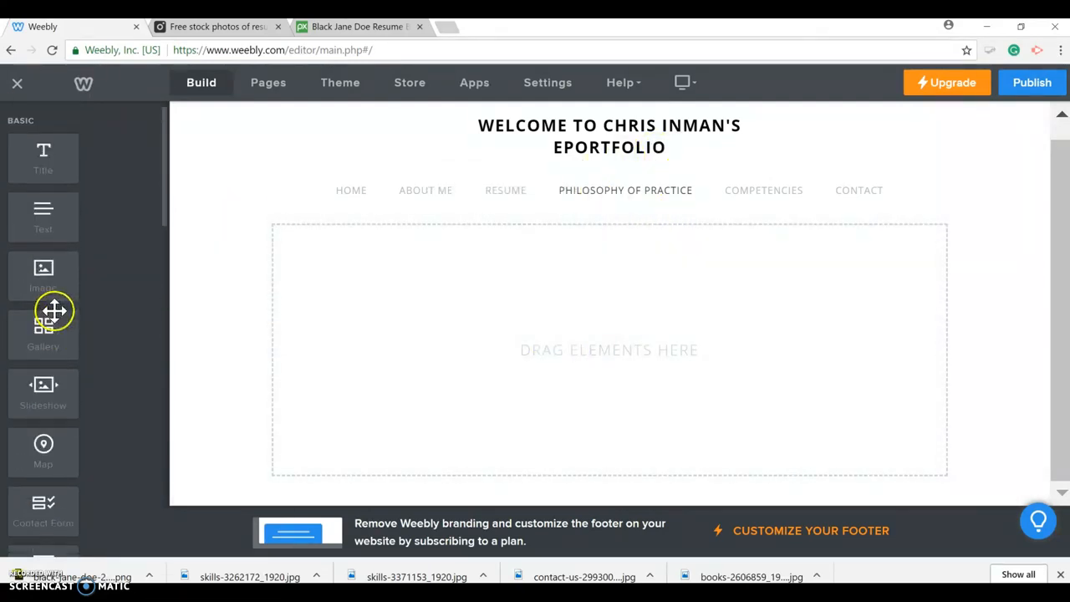
left_click_drag(42, 150, 248, 232)
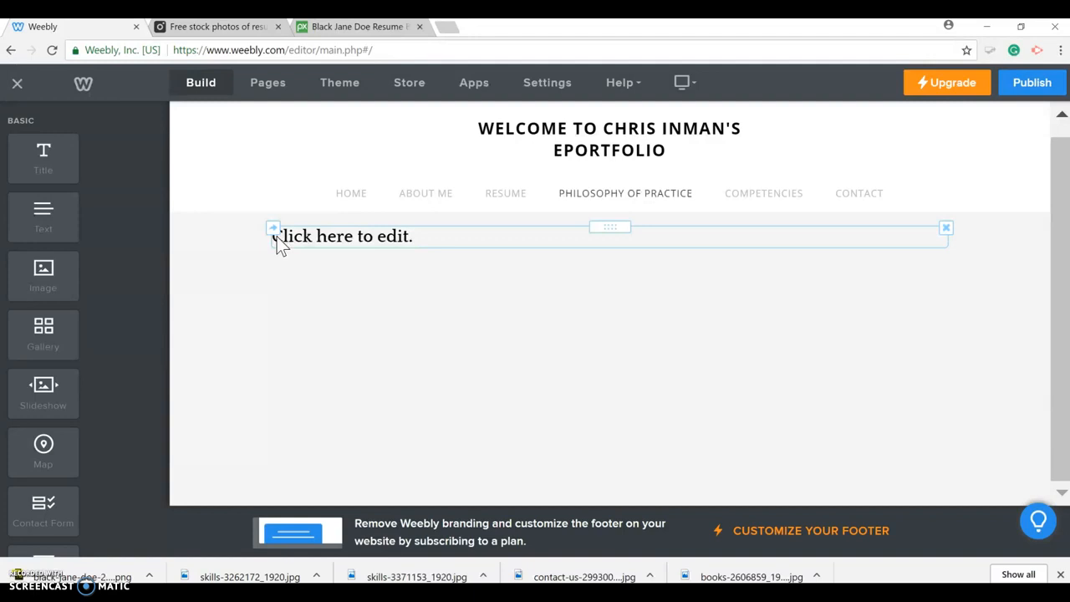
left_click(443, 235)
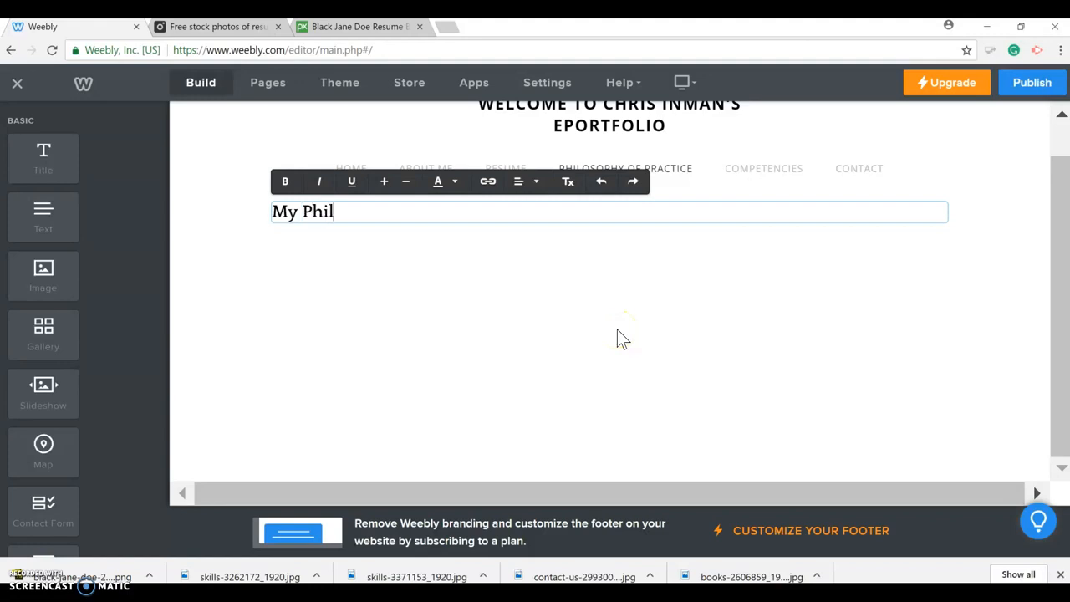
type("My Philosphy of DNP Practice")
left_click(617, 330)
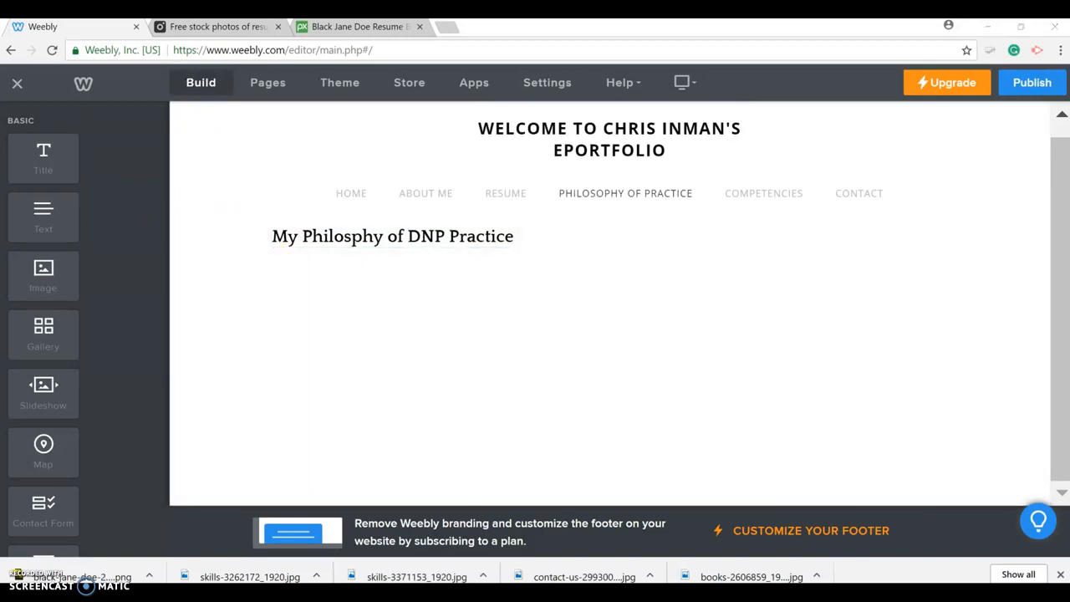
Switch to the Word document NU 340 Activity 1 Revised-1 and copy its text from the introductory paragraph through Part II
mouse_move(380, 597)
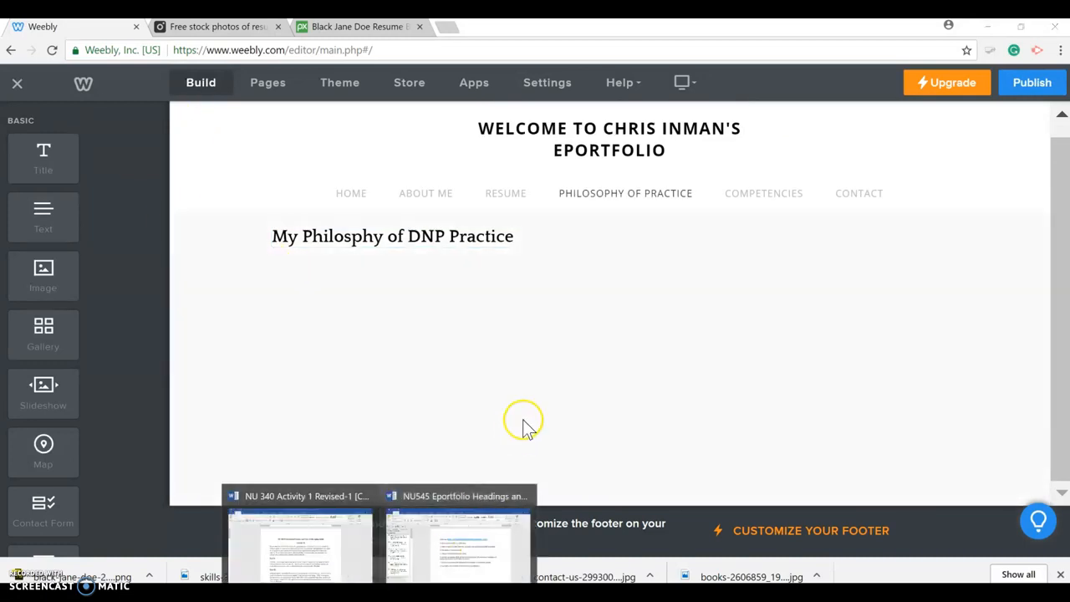
mouse_move(449, 560)
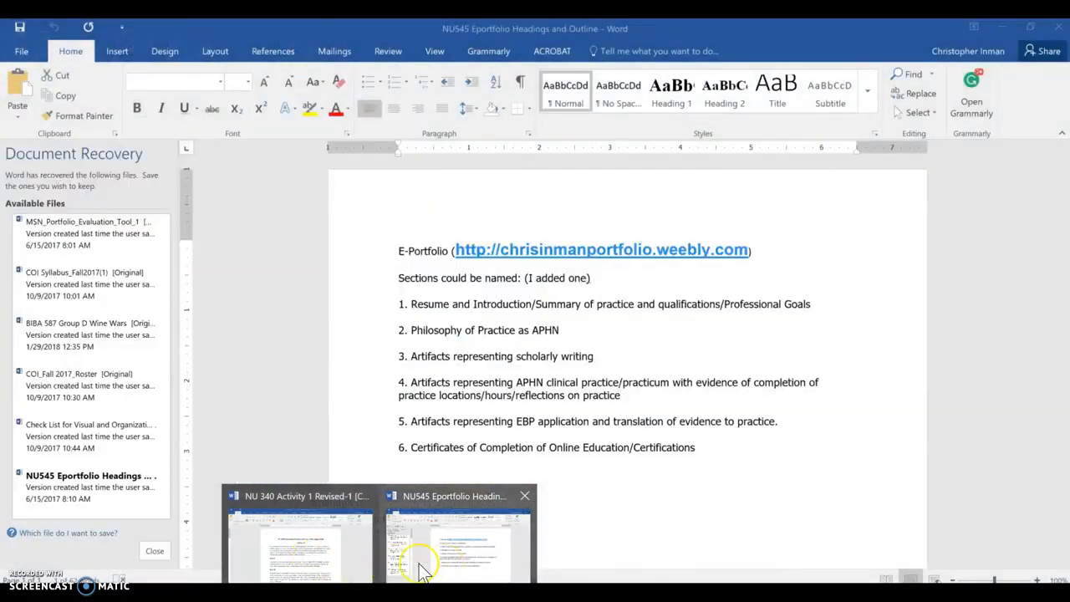
mouse_move(339, 568)
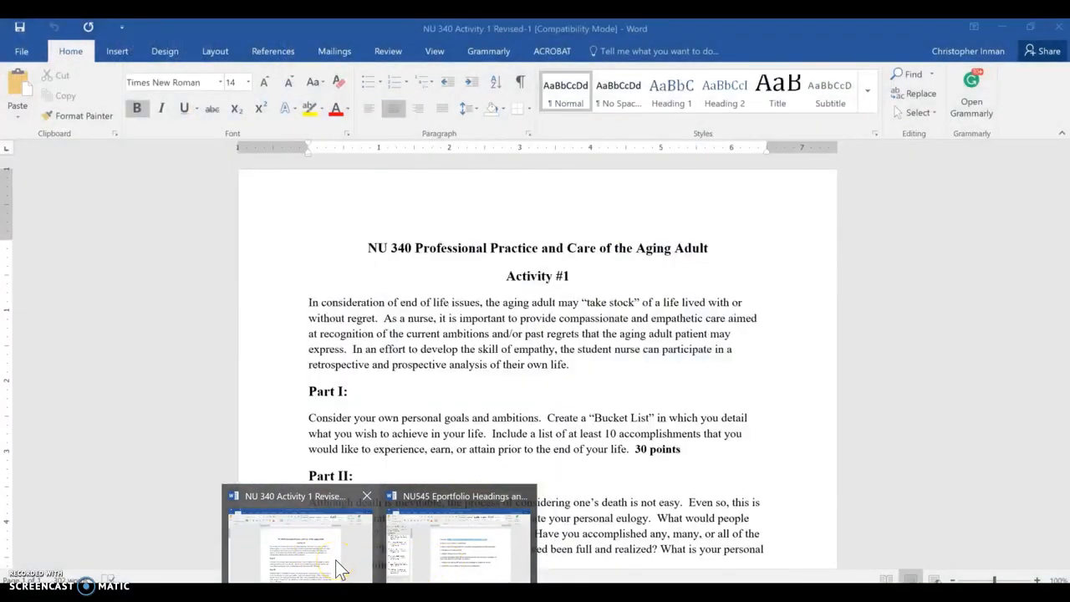
left_click(338, 569)
left_click(308, 303)
left_click_drag(398, 336, 682, 457)
key("ctrl+c")
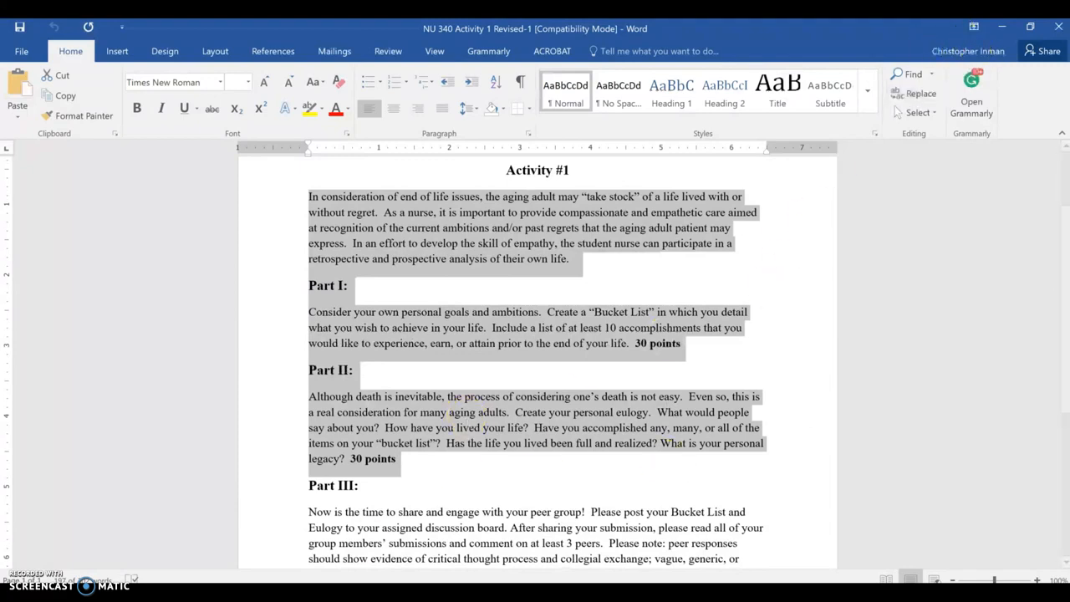
Return to Weebly in Chrome, add a text element below the title, and paste the copied text into it
left_click(374, 571)
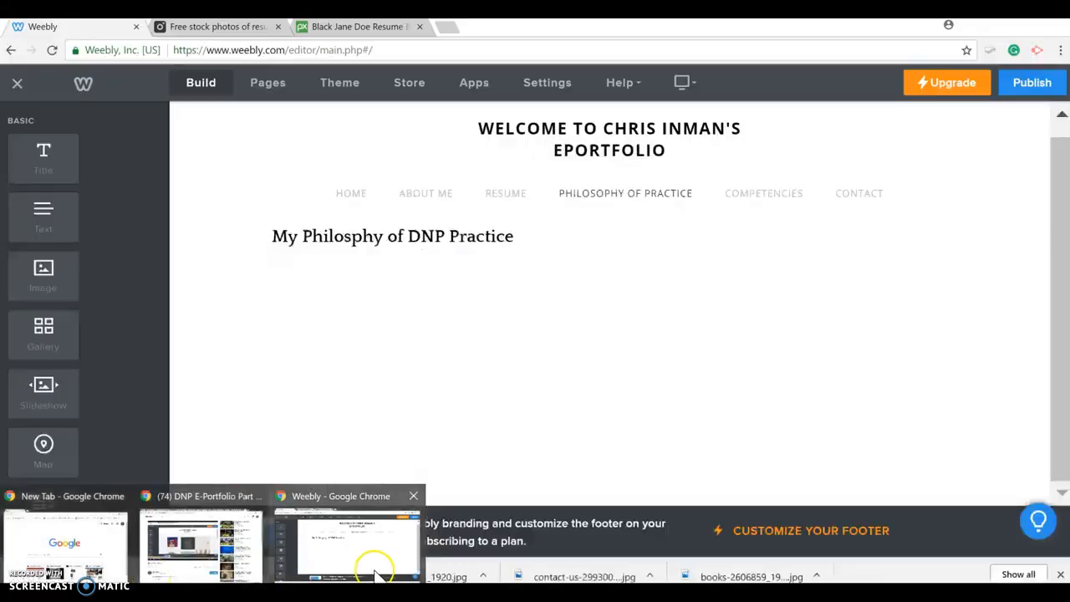
left_click(384, 275)
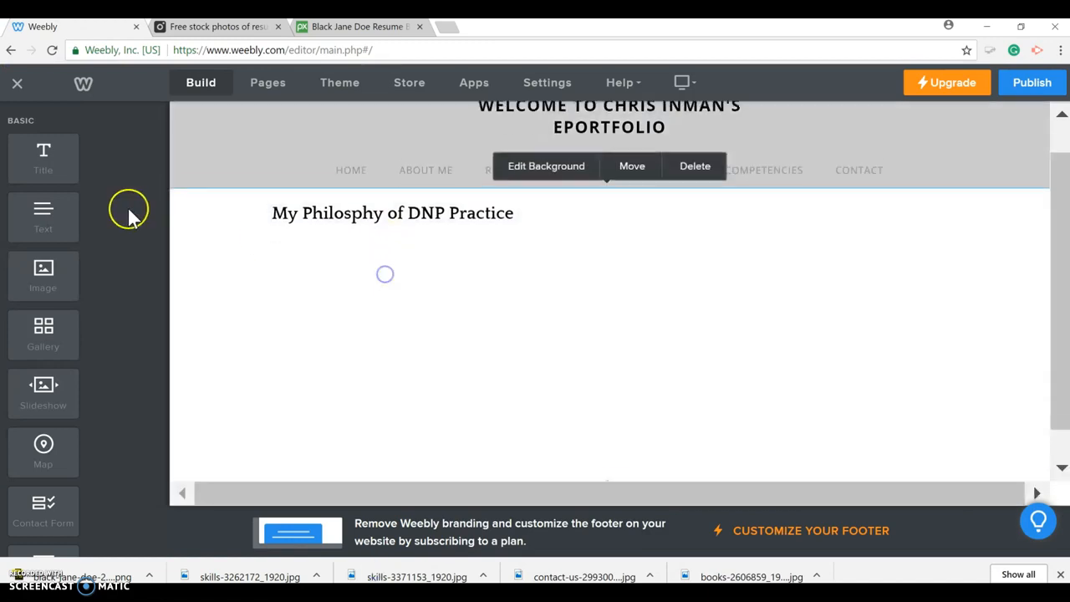
left_click_drag(52, 212, 399, 310)
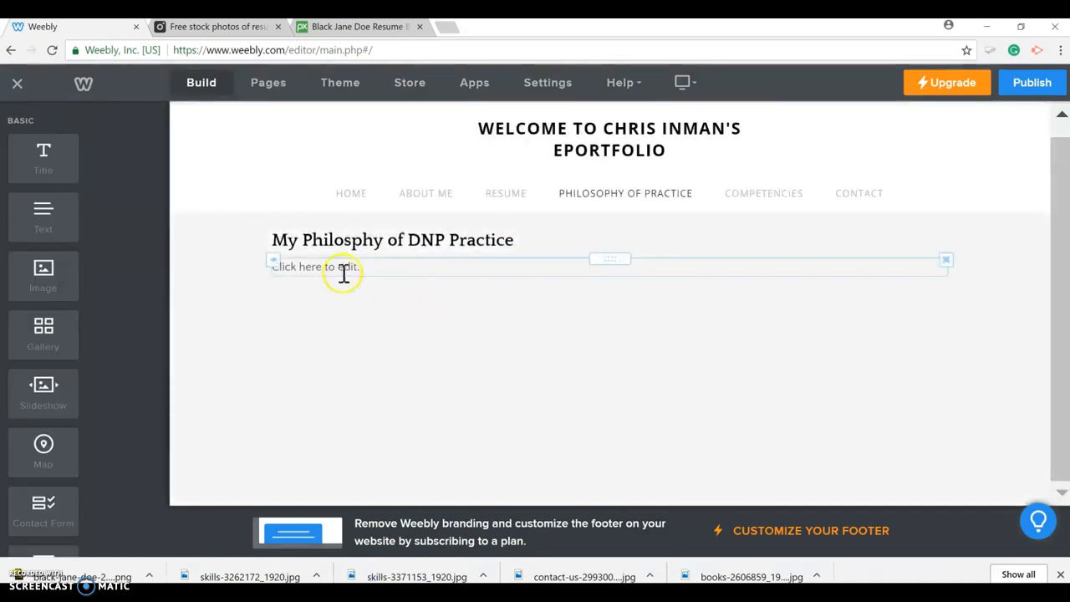
left_click(343, 272)
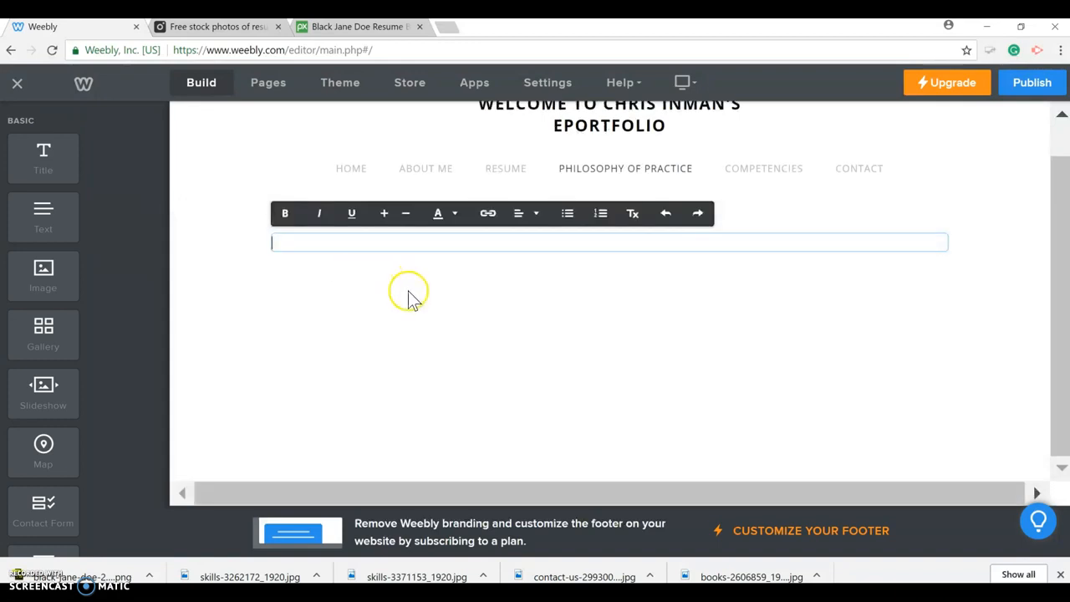
key("ctrl+v")
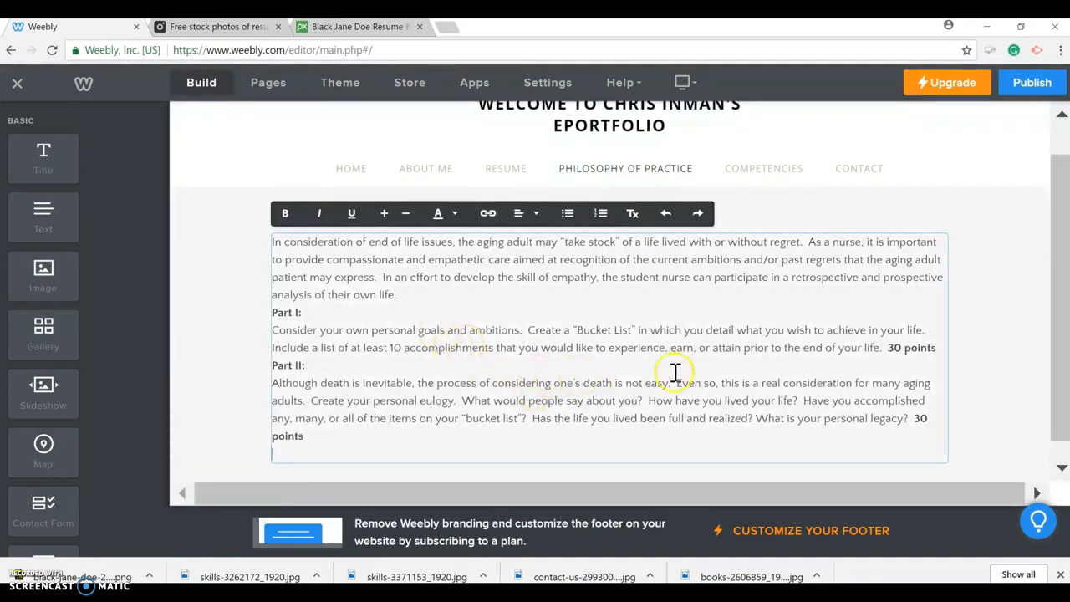
left_click(893, 217)
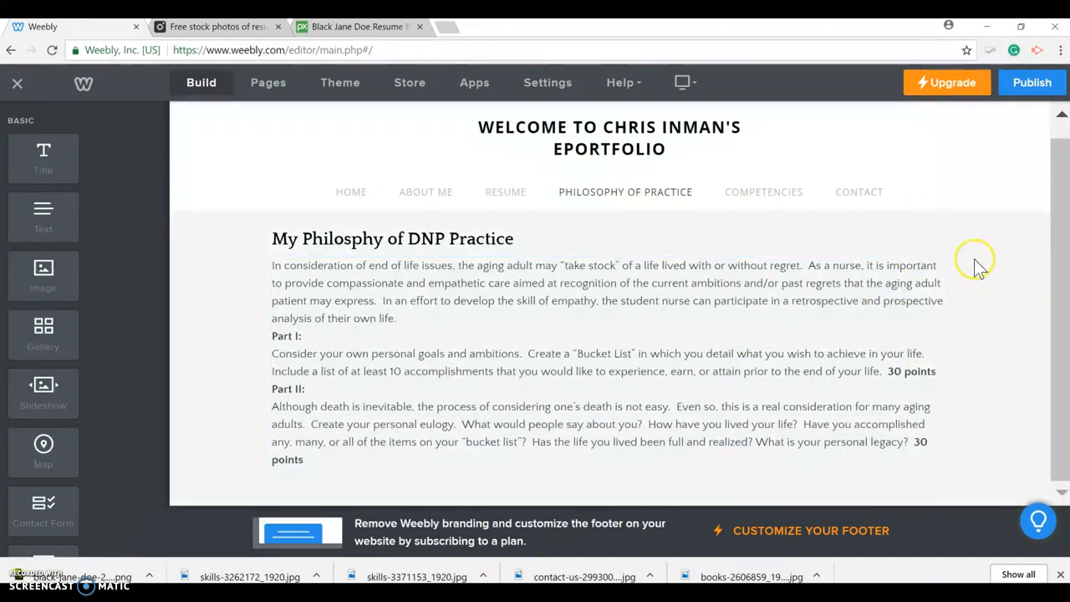
Insert a blank line before the "Part I:" and "Part II:" headings in the pasted text
left_click(276, 335)
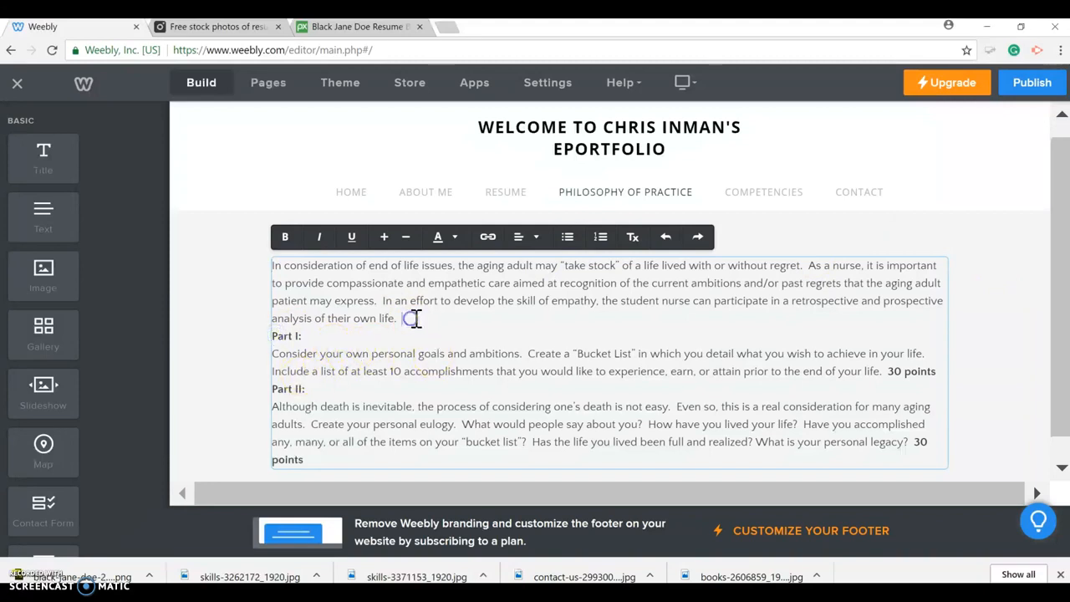
key("Return")
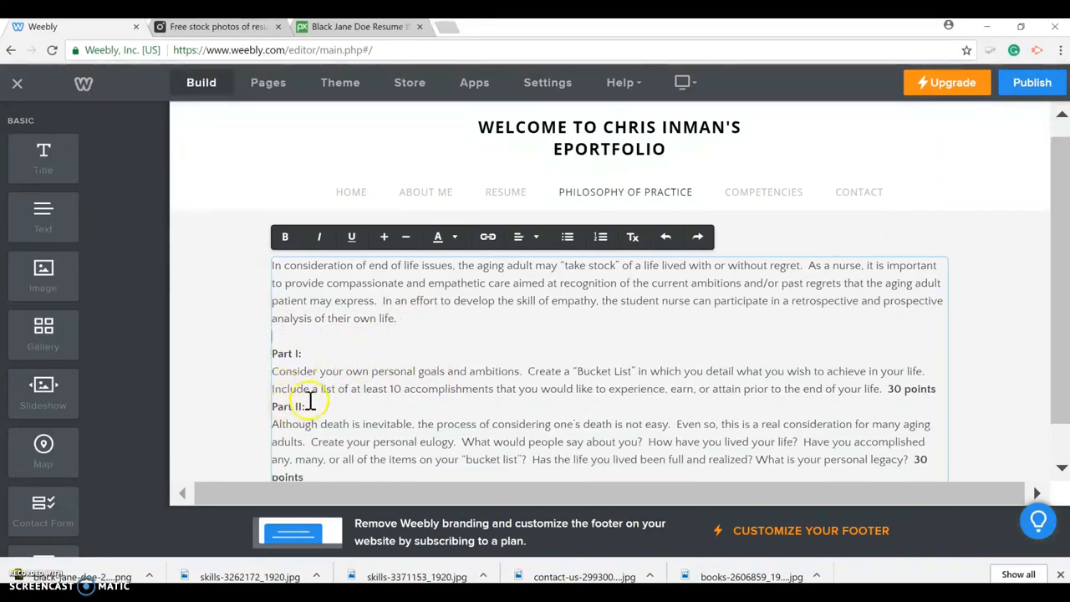
left_click(938, 390)
key("Return")
scroll(906, 410, "down", 1)
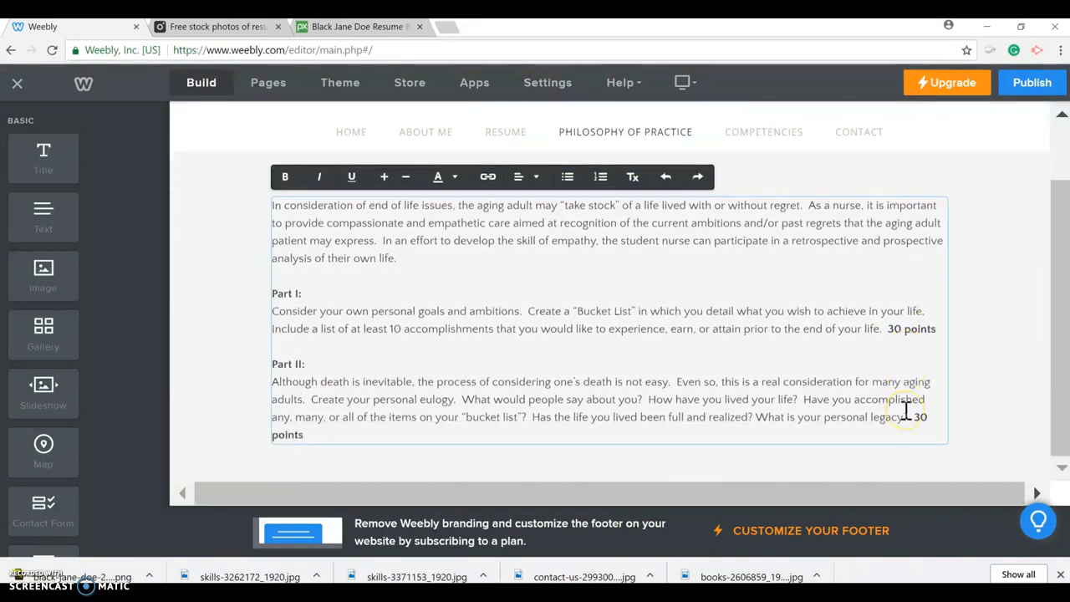
scroll(899, 405, "up", 1)
left_click(1015, 303)
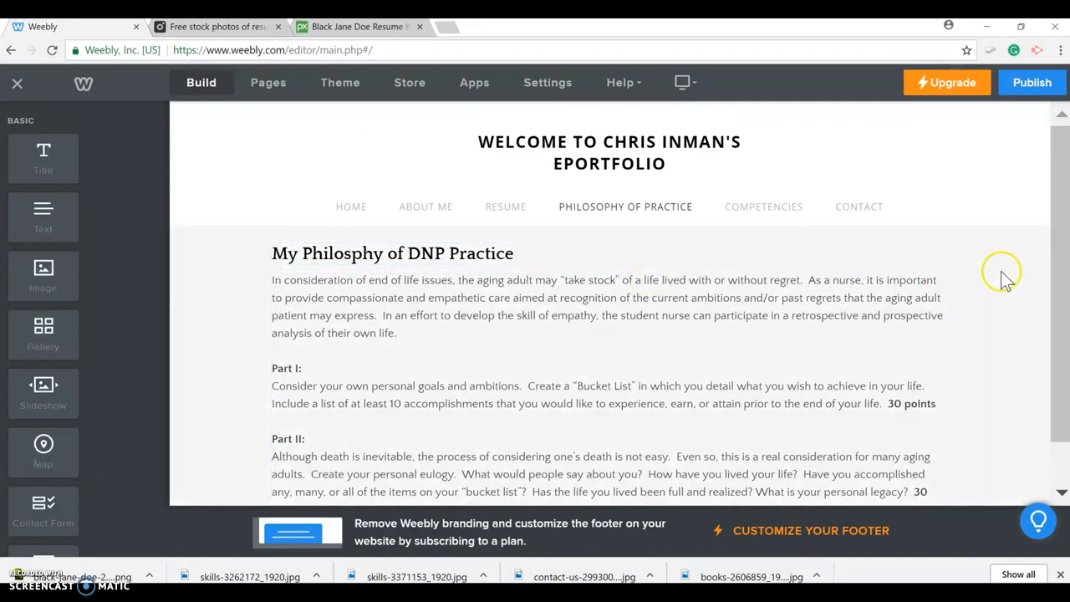
Link the whole title "My Philosphy of DNP Practice" to the uploaded file basic_ru...tte.docx
scroll(1004, 275, "down", 1)
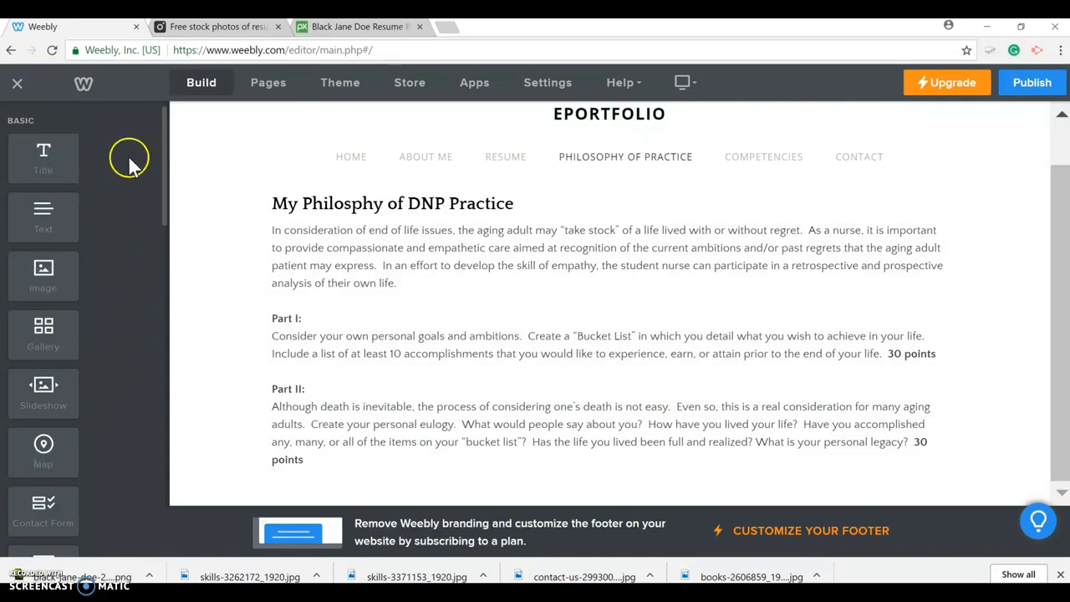
left_click_drag(525, 204, 278, 201)
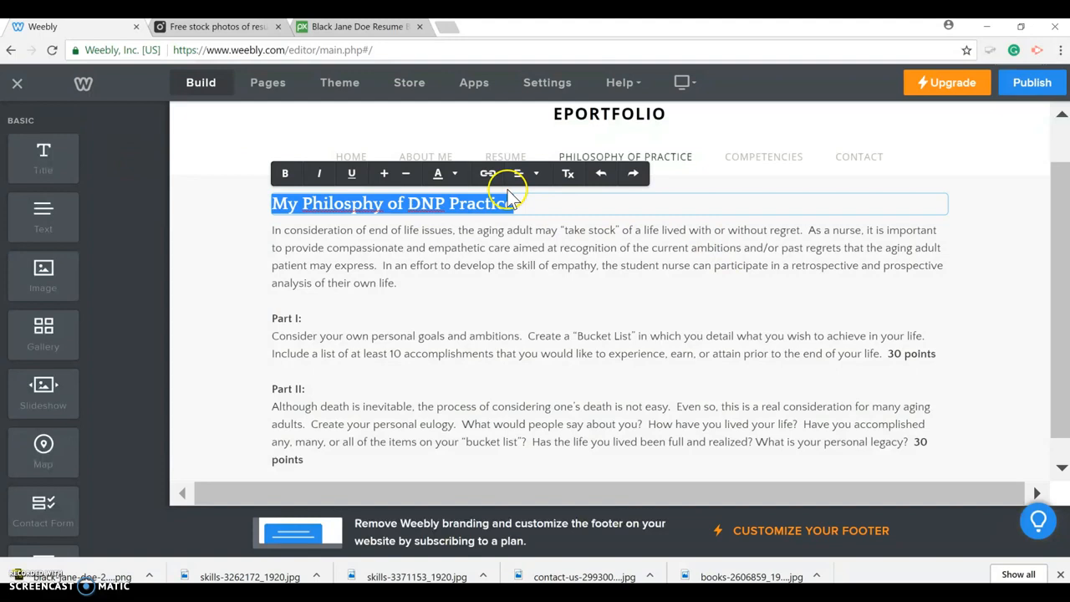
left_click(489, 174)
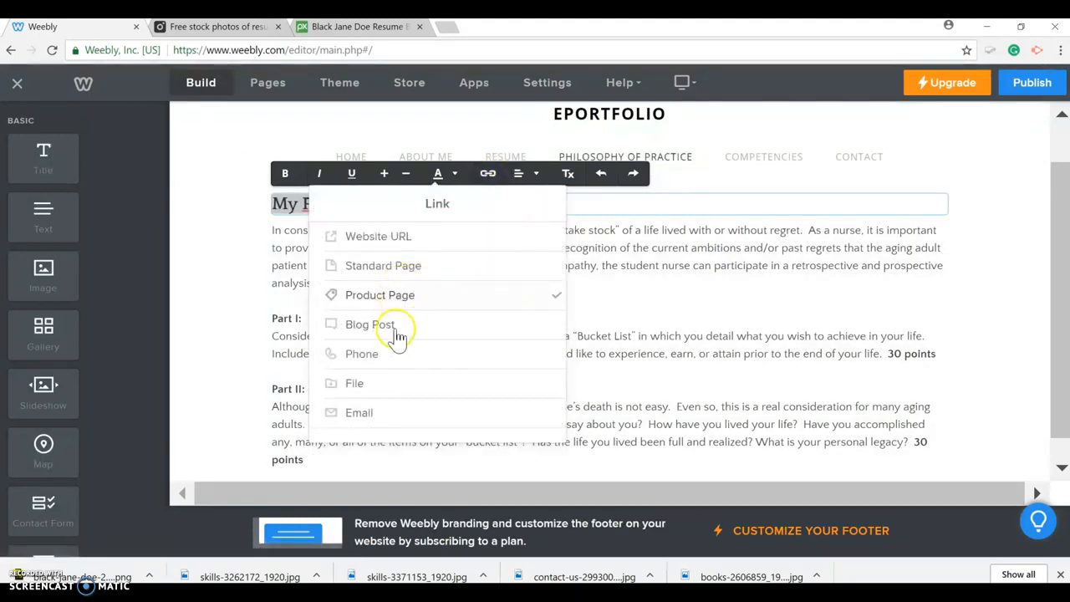
left_click(368, 382)
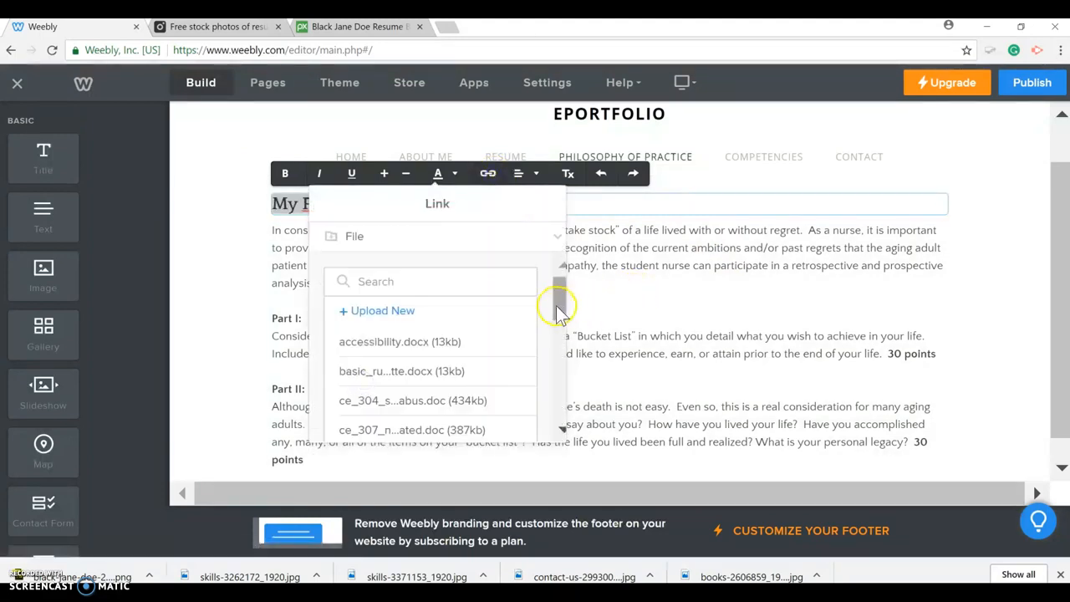
left_click_drag(556, 303, 555, 315)
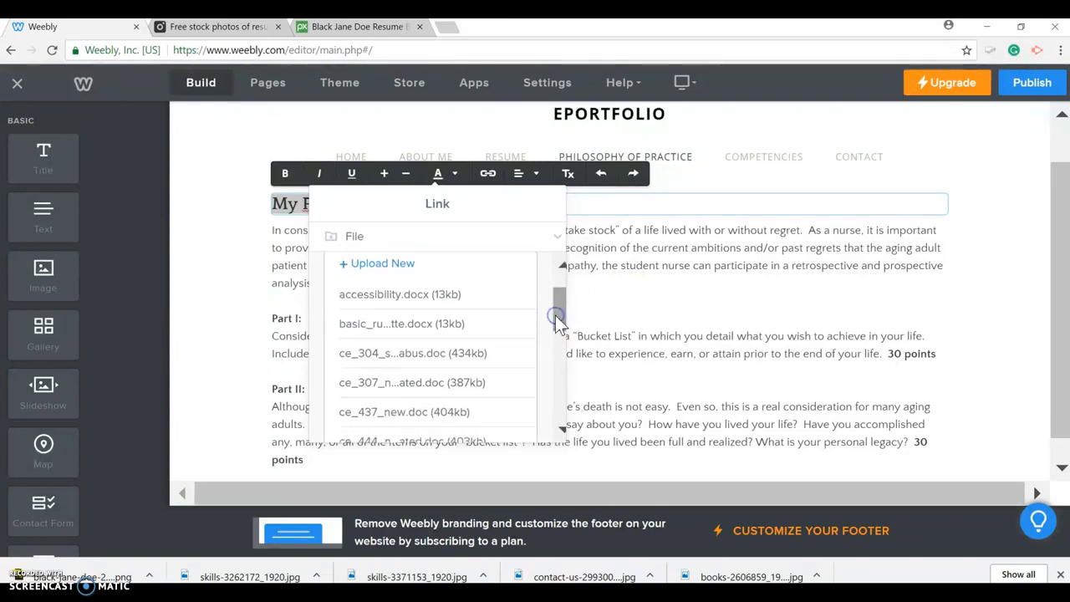
left_click(389, 322)
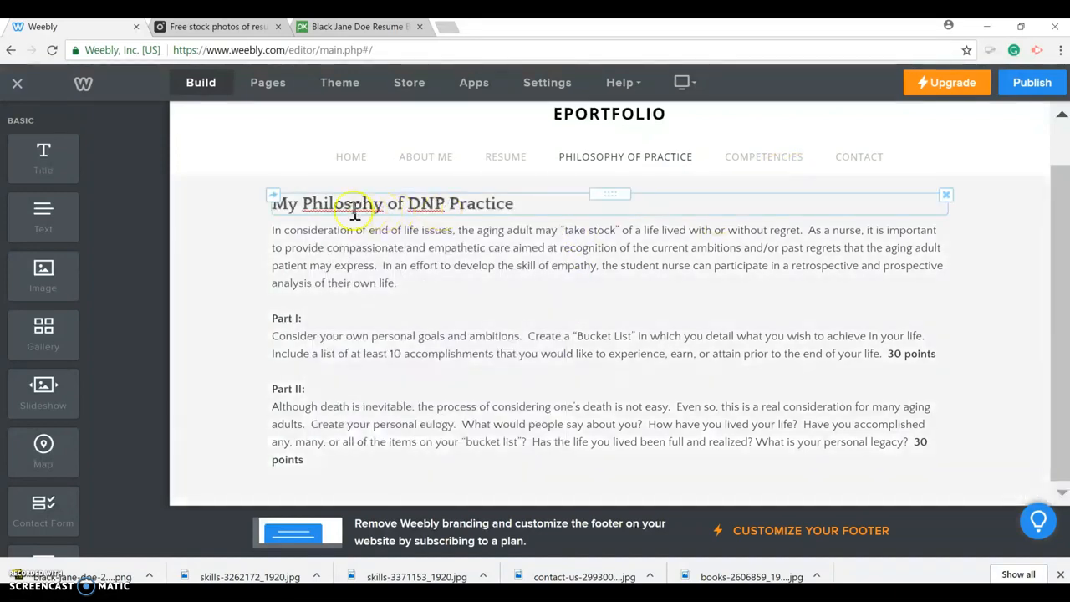
Correct the spelling in the page title so it reads "My Philosophy of DNP Practice"
left_click(360, 201)
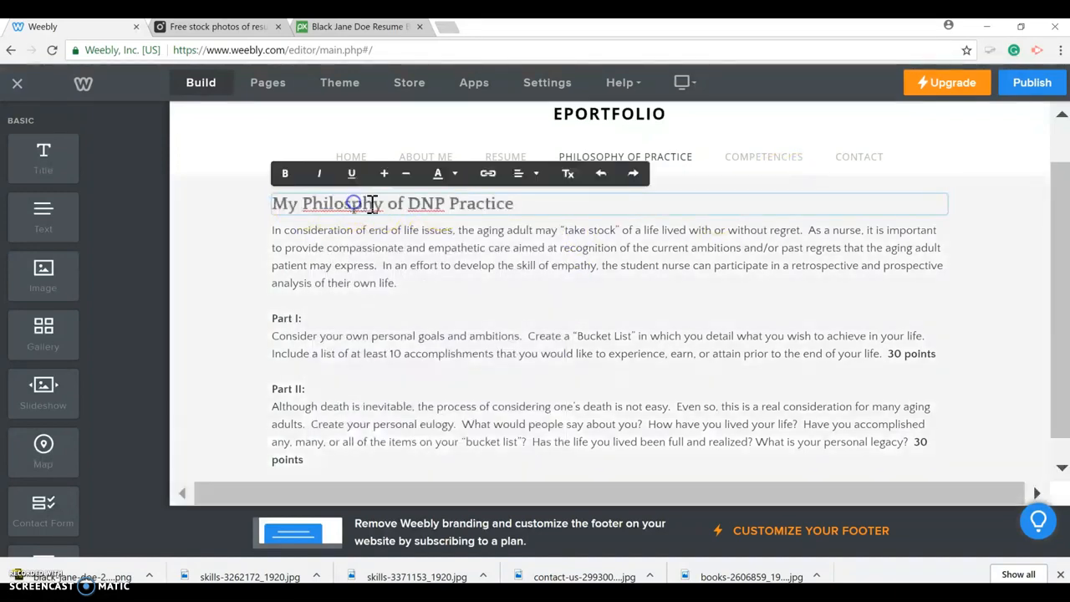
left_click(357, 203)
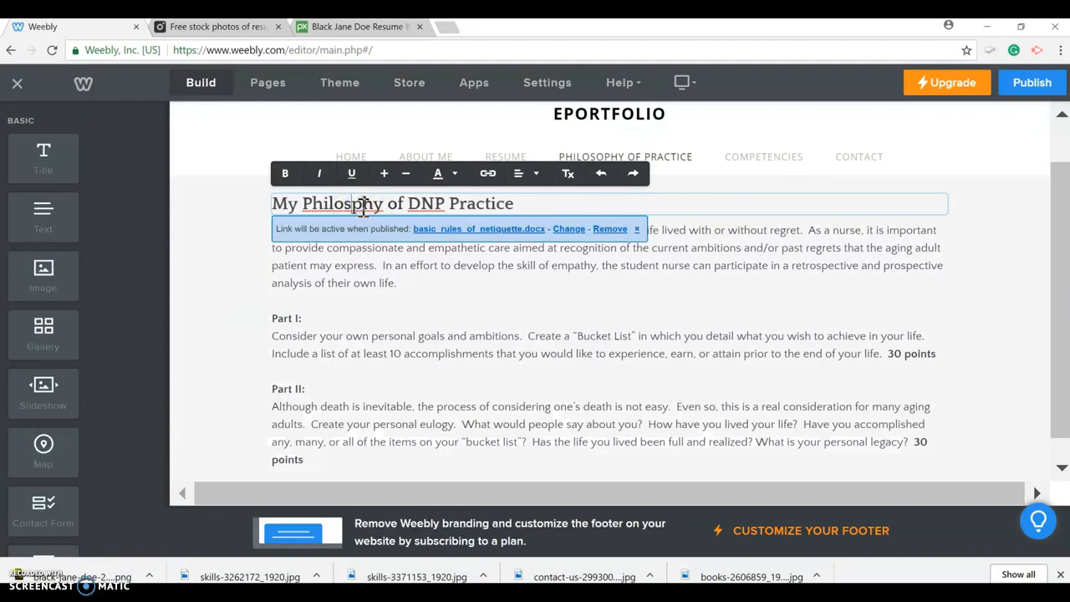
left_click(742, 205)
left_click(985, 358)
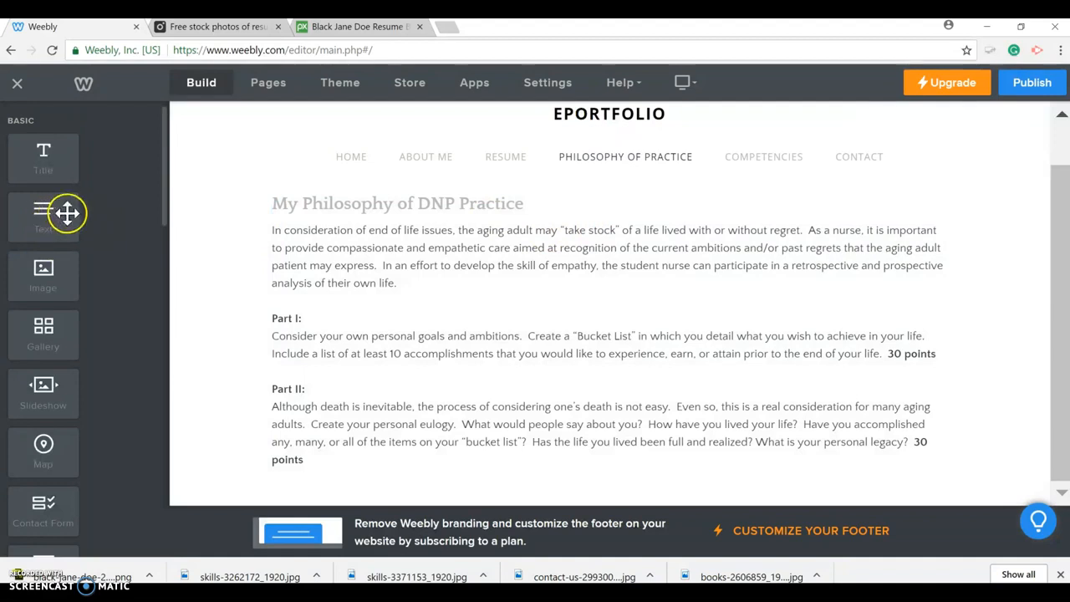
Add a text element between the title and the body text reading "Download a PDF of my resume."
left_click_drag(66, 219, 343, 226)
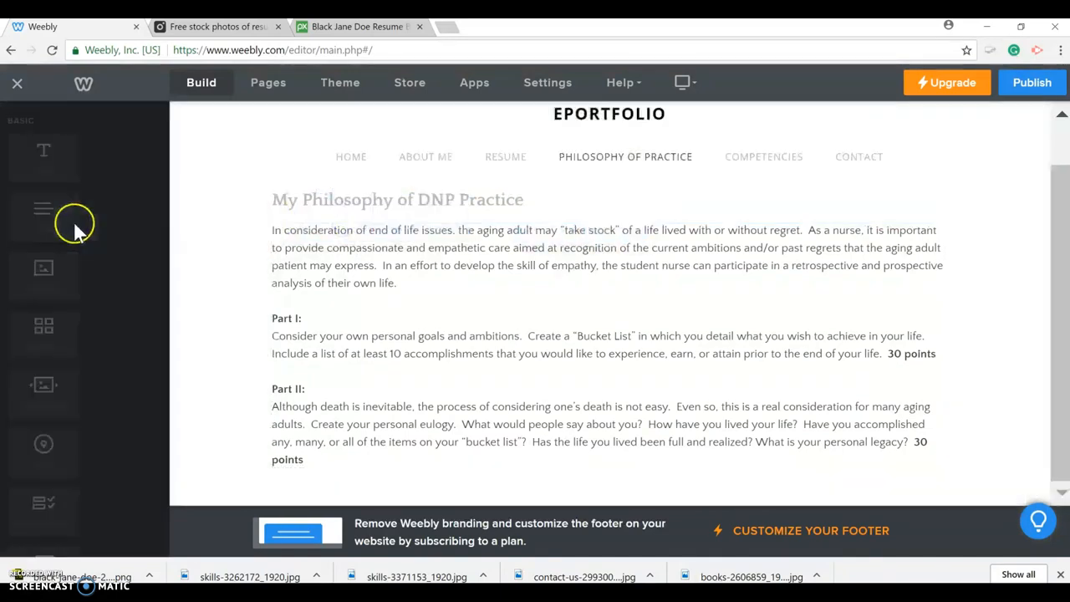
left_click(339, 229)
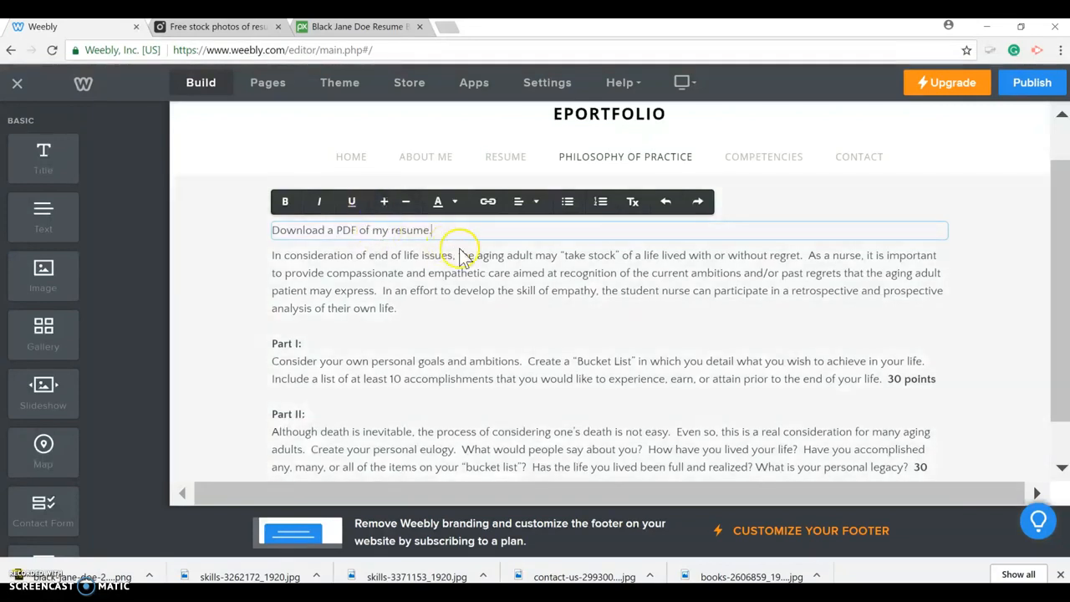
left_click(228, 279)
Link the whole "Download a PDF of my resume." line to a newly uploaded file from the computer
left_click(432, 232)
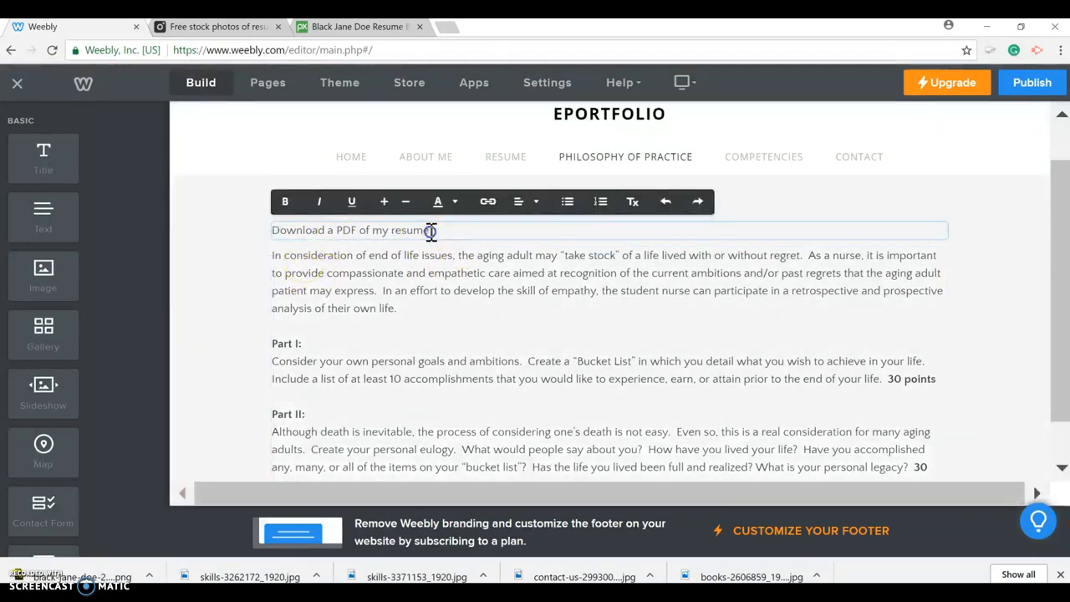
left_click_drag(432, 232, 270, 235)
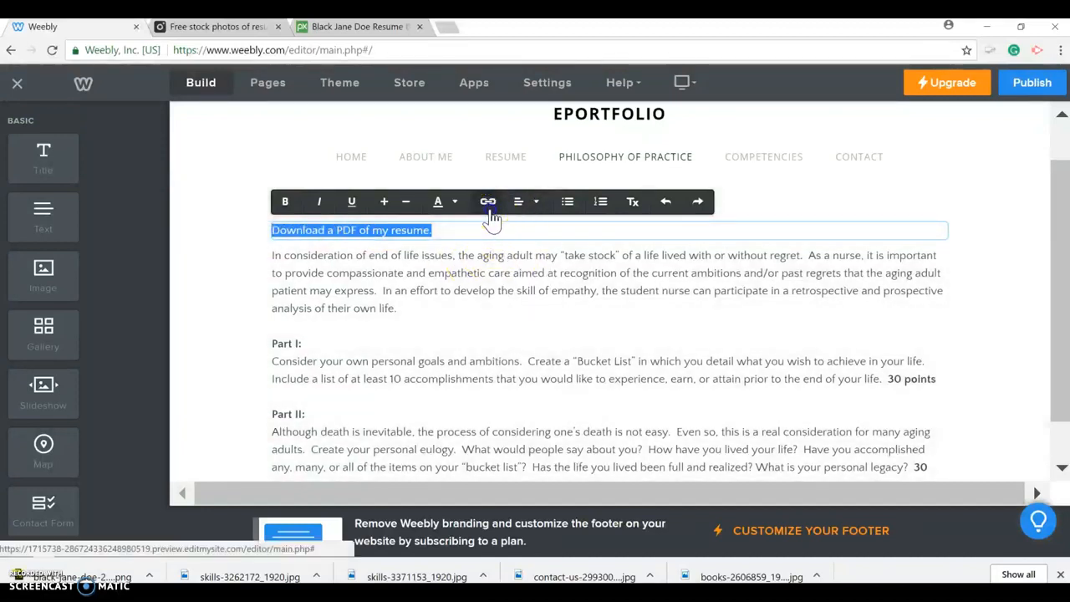
left_click(489, 201)
left_click(361, 408)
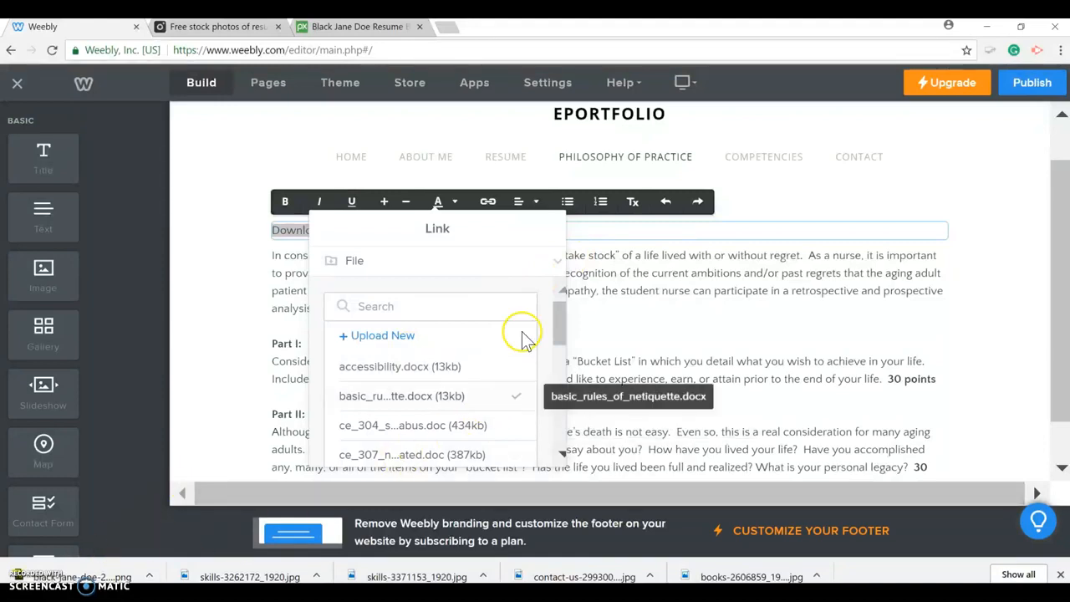
left_click(425, 350)
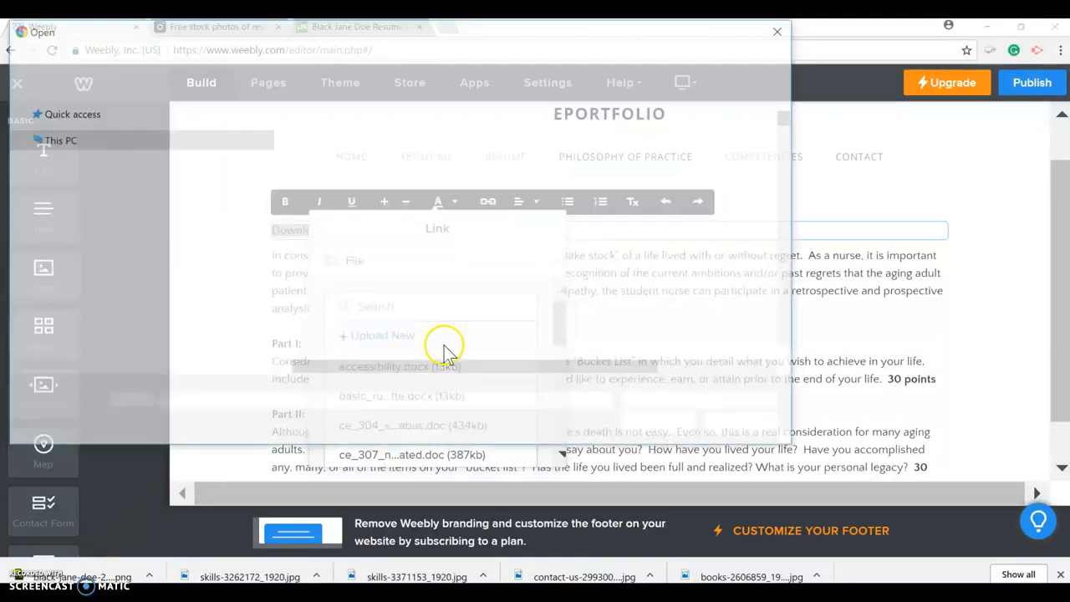
left_click_drag(791, 122, 792, 309)
left_click(327, 317)
left_click(648, 428)
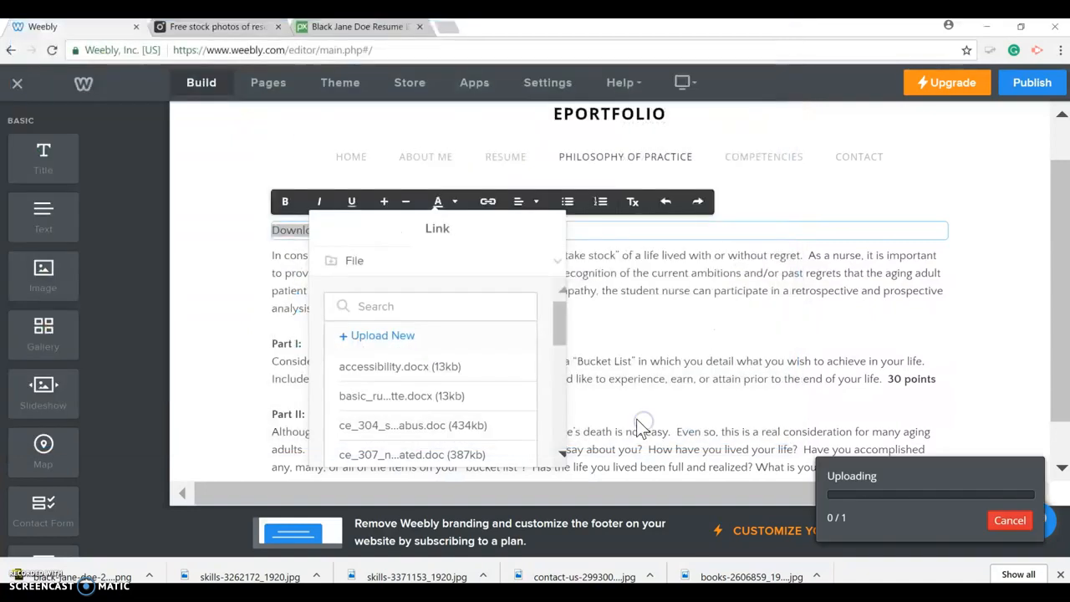
left_click(658, 332)
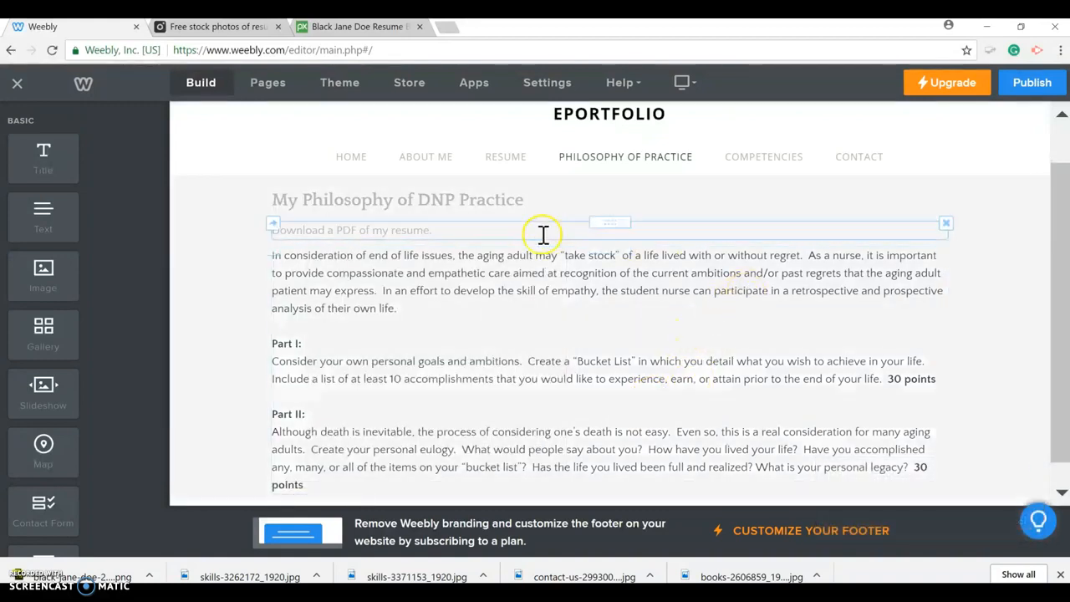
Add a File element below the Part II text and open its upload options
scroll(703, 375, "down", 1)
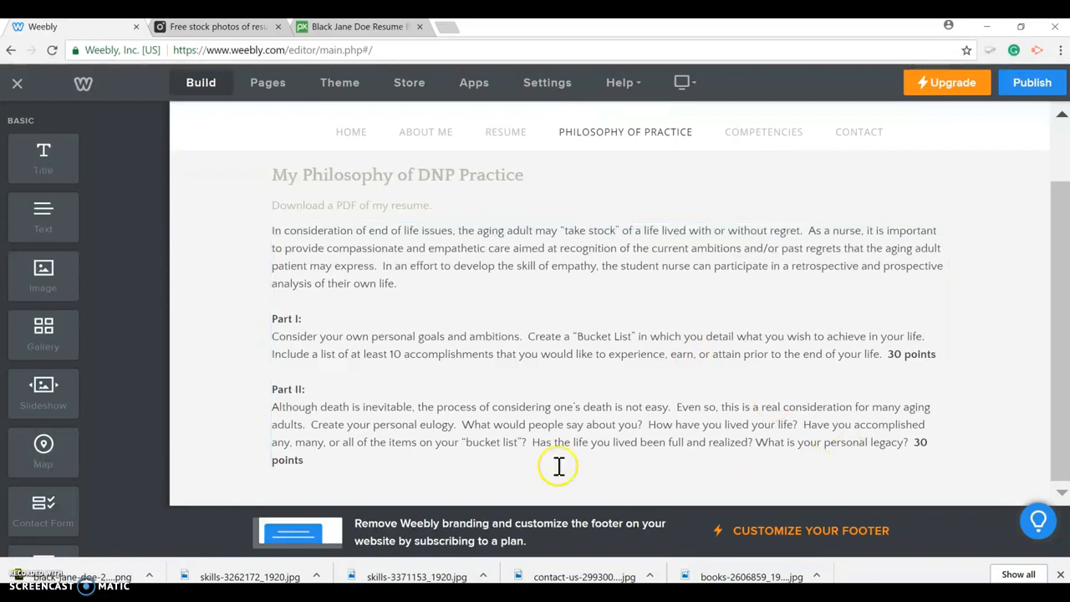
scroll(84, 377, "down", 4)
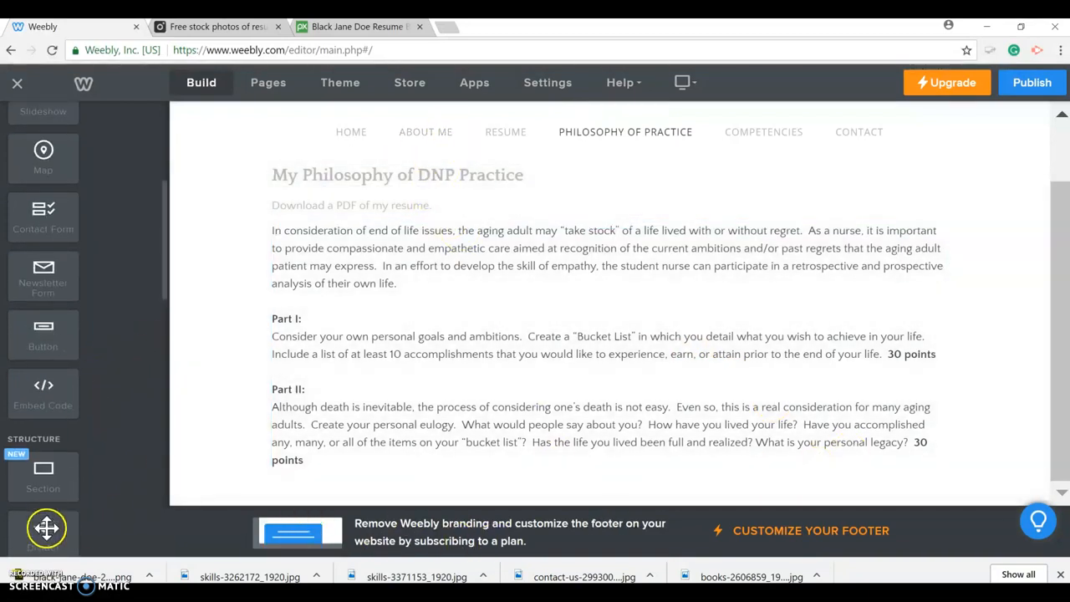
scroll(88, 382, "down", 4)
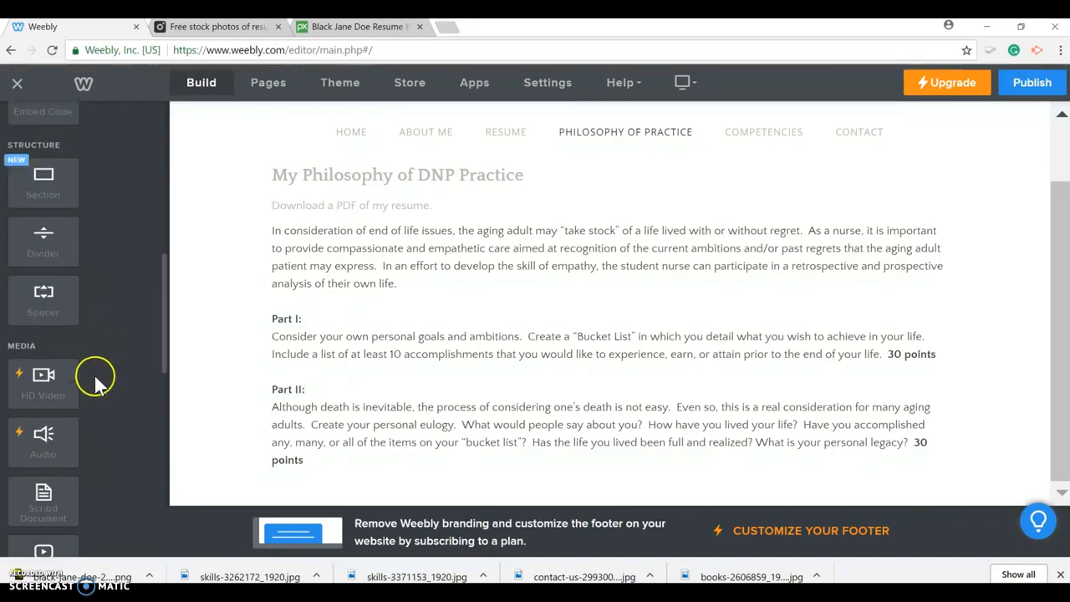
scroll(94, 383, "down", 2)
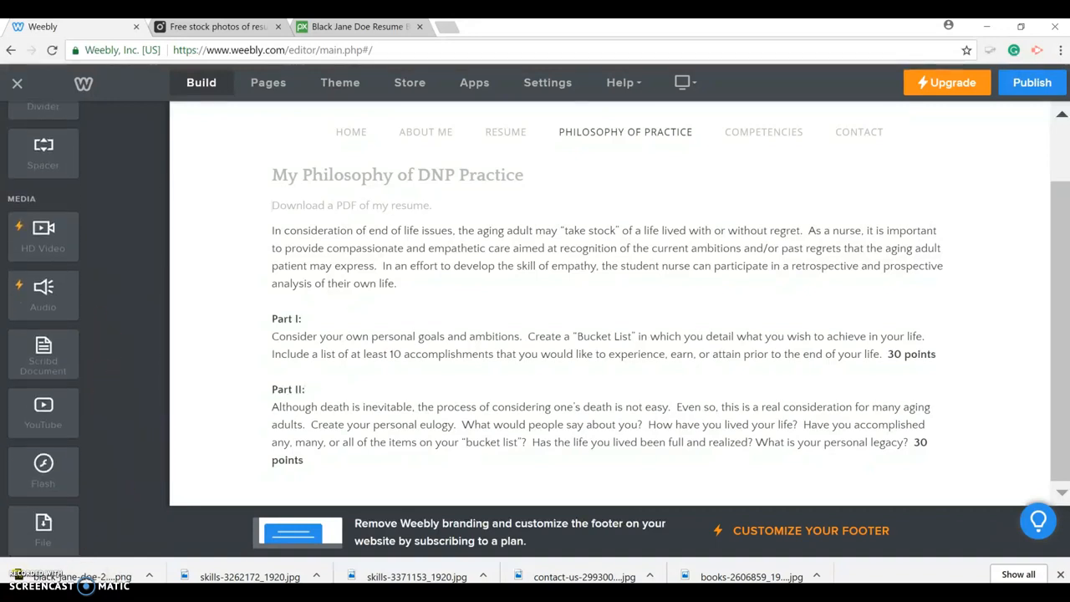
left_click_drag(65, 539, 351, 497)
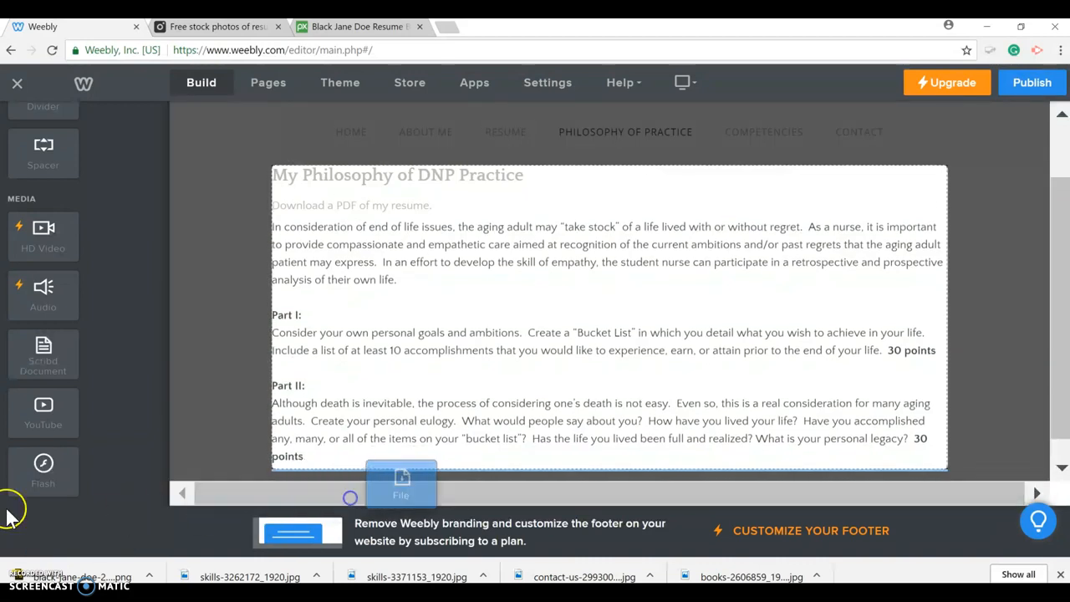
scroll(39, 486, "down", 6)
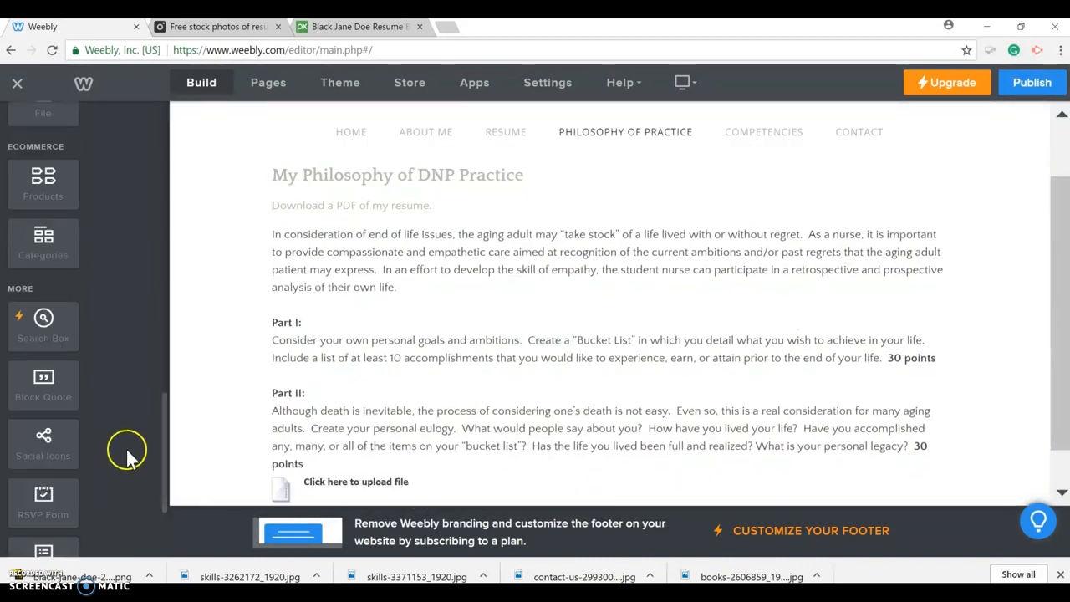
scroll(128, 455, "up", 2)
left_click(392, 484)
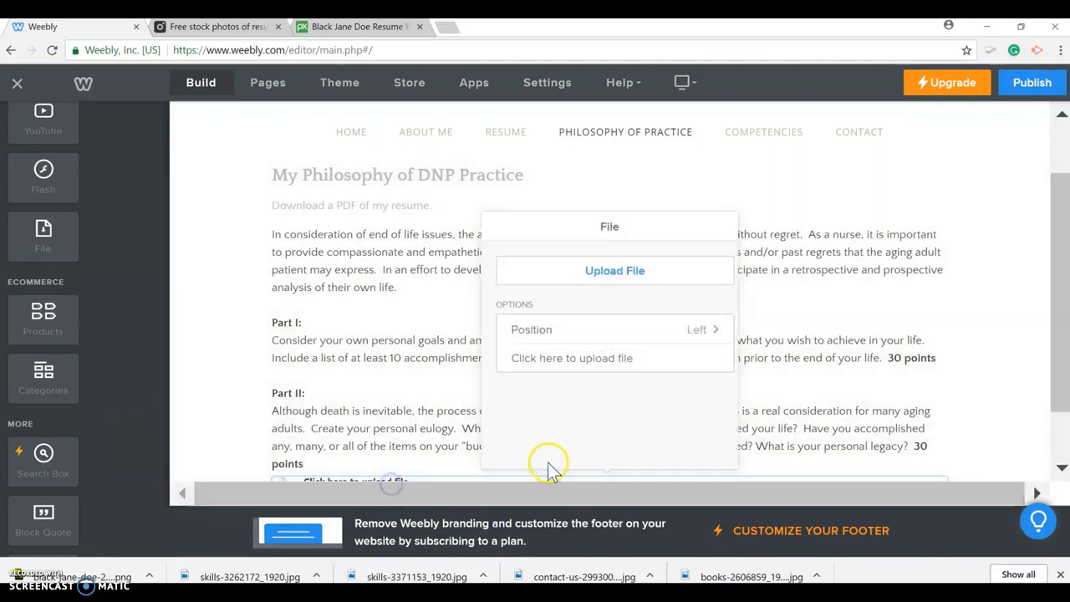
Delete the empty File element below the Part II text
left_click(788, 388)
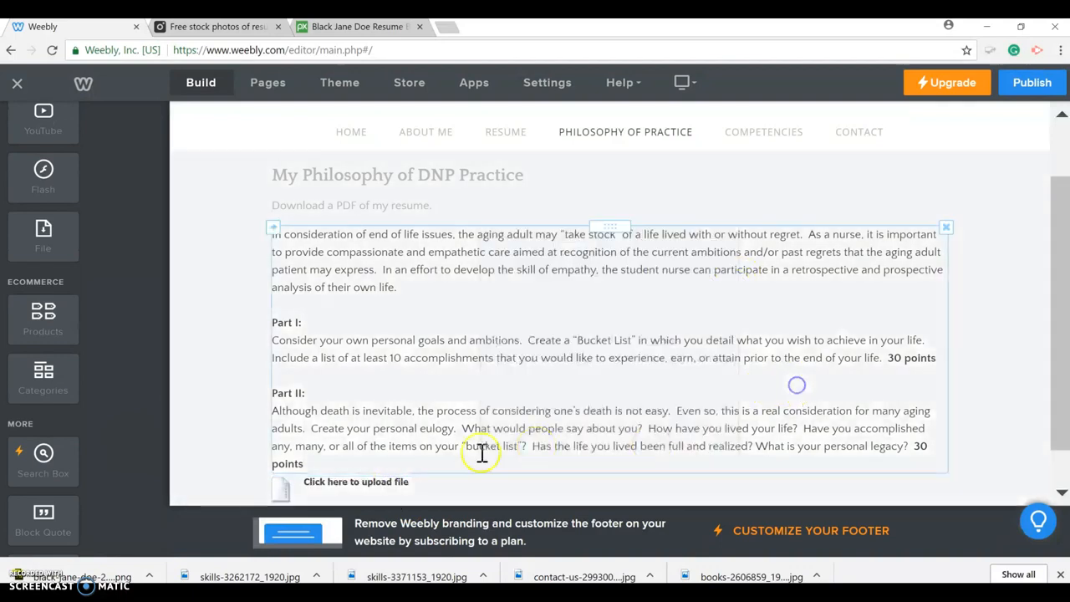
left_click(946, 477)
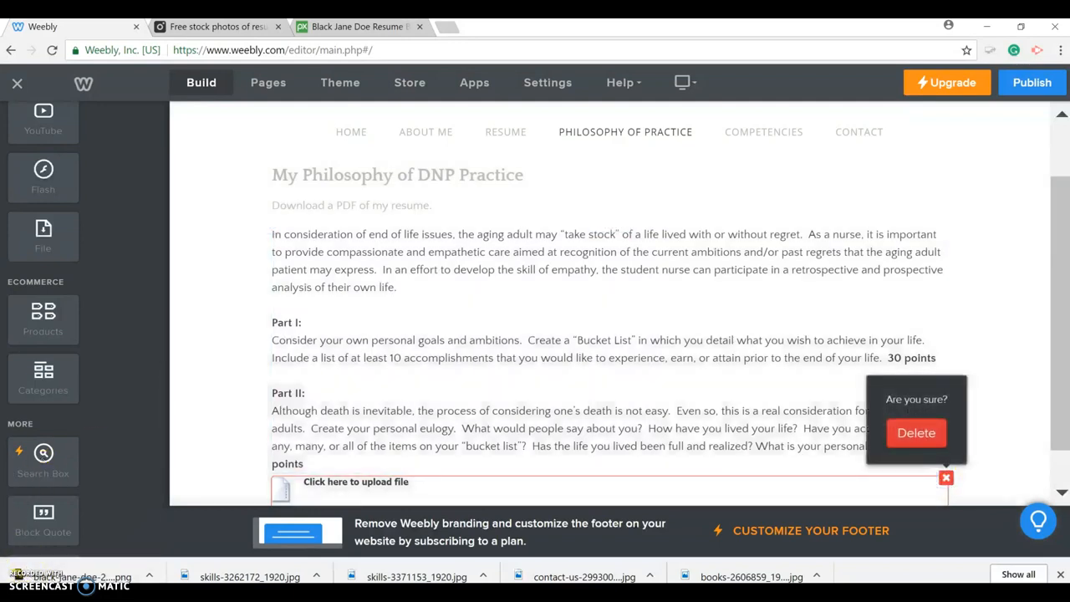
left_click(919, 434)
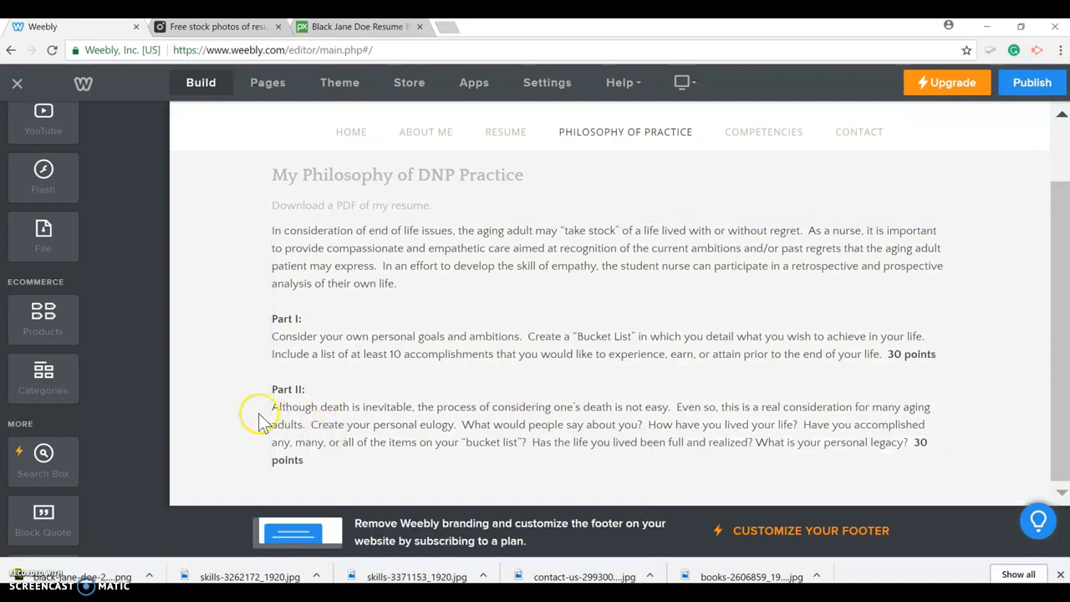